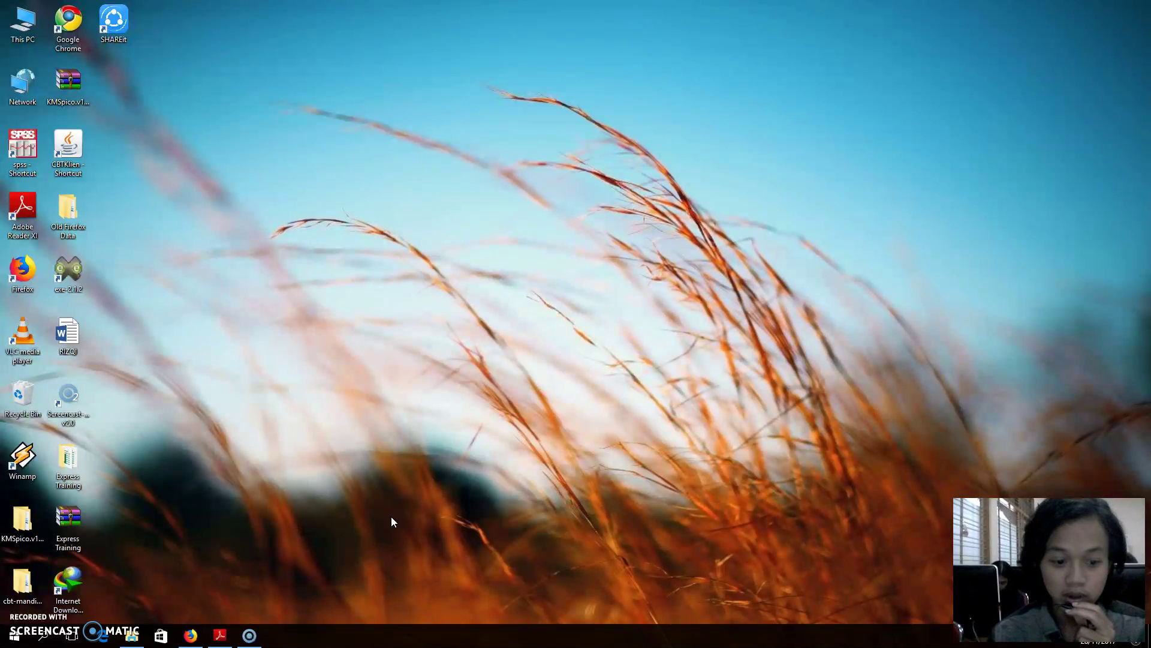
Step: Review the BSE e-book search page and the GoSLiMS page for SLiMS 8.3.1 Portabel 32bit in Firefox
click(191, 635)
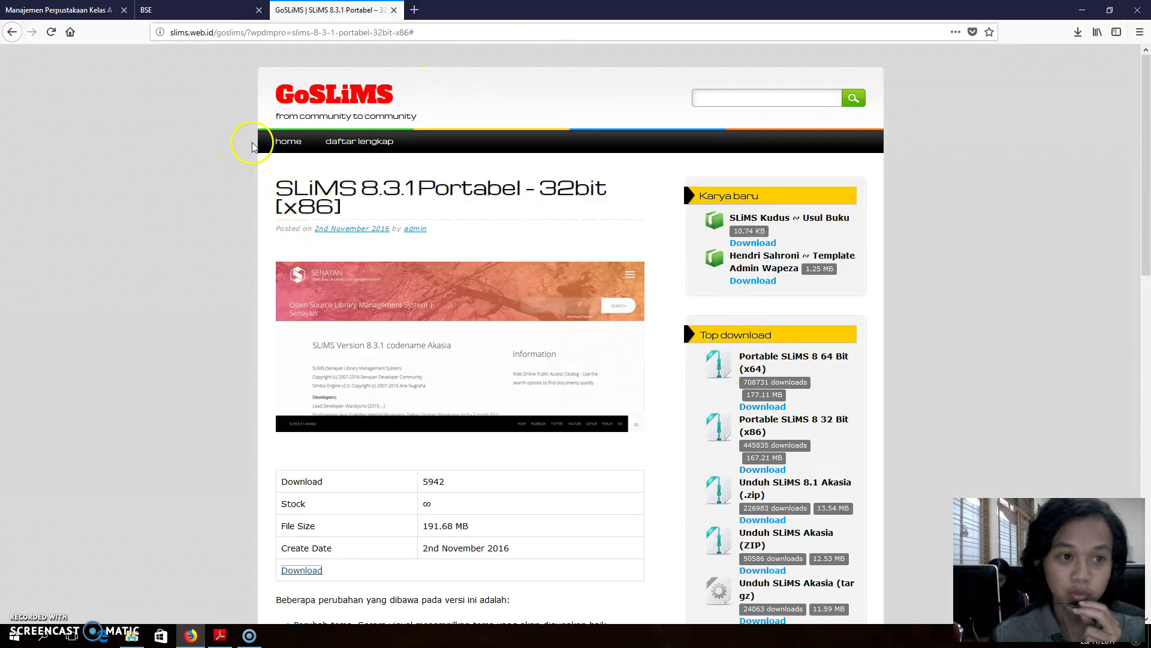
click(231, 10)
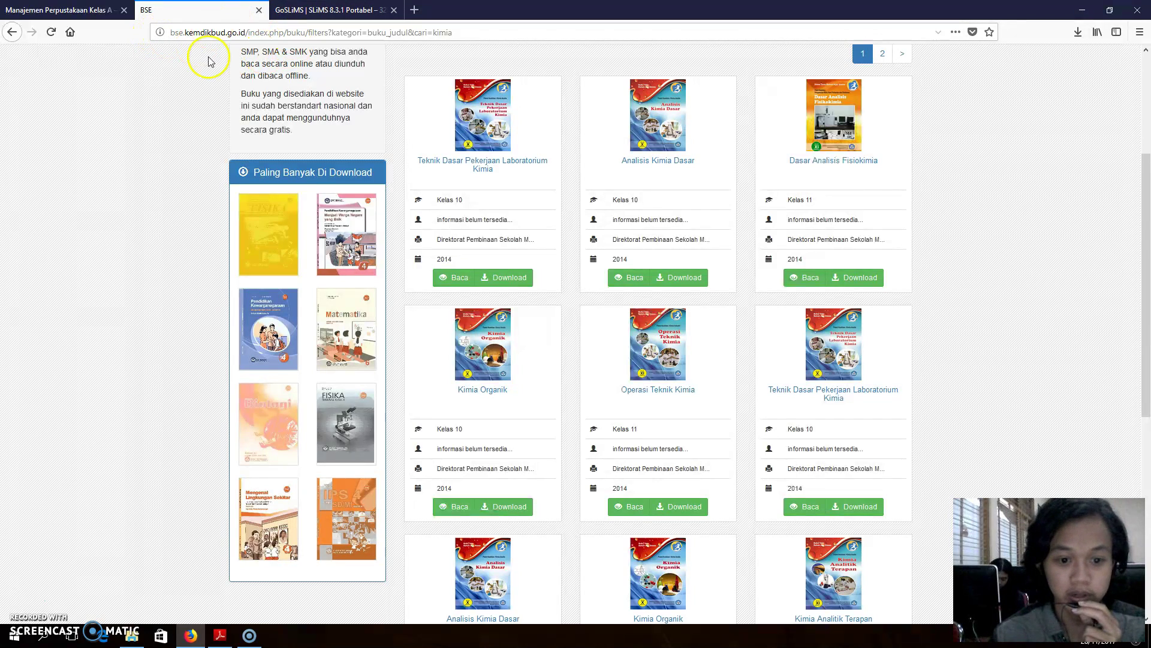
scroll(674, 403, up, 4)
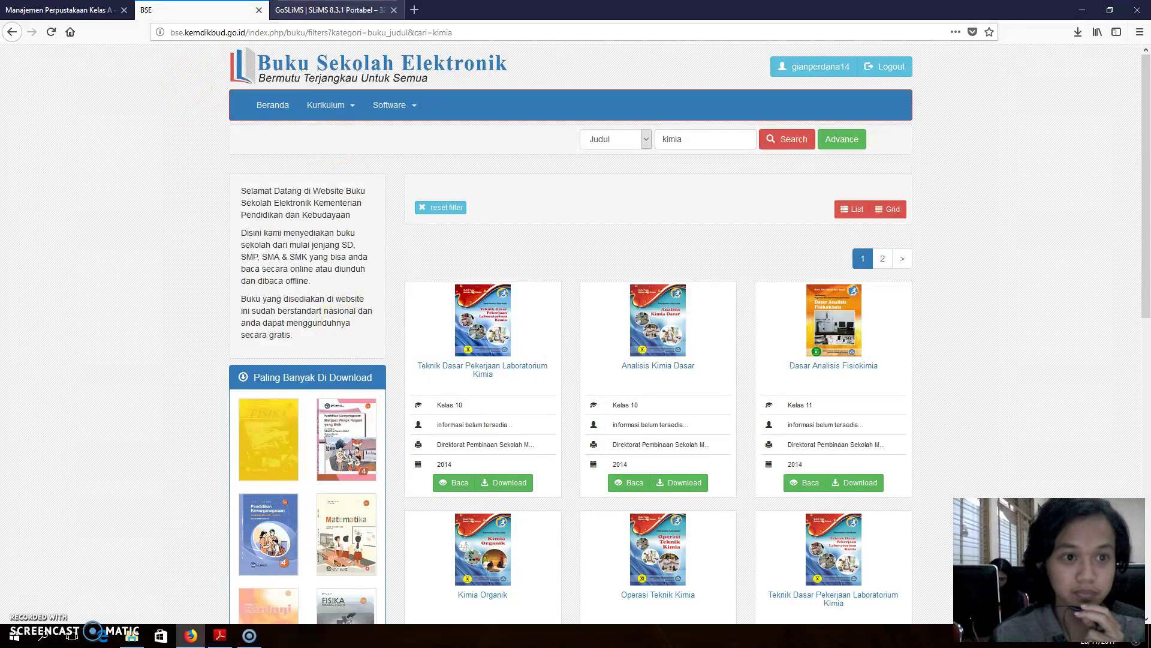
click(329, 9)
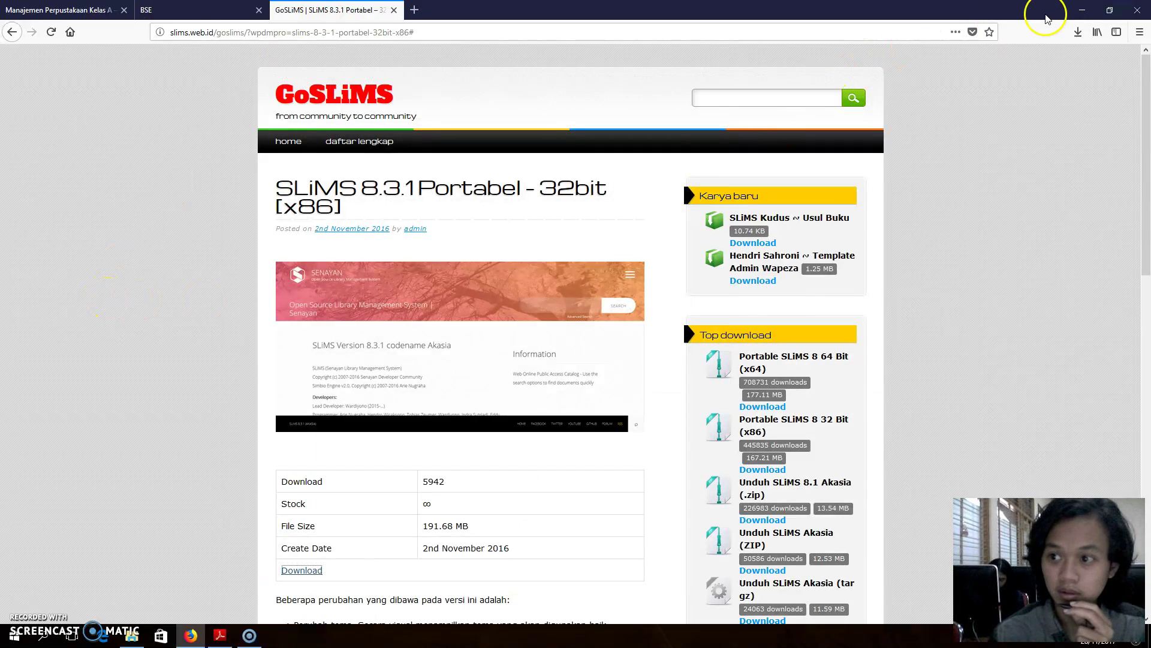
click(1082, 10)
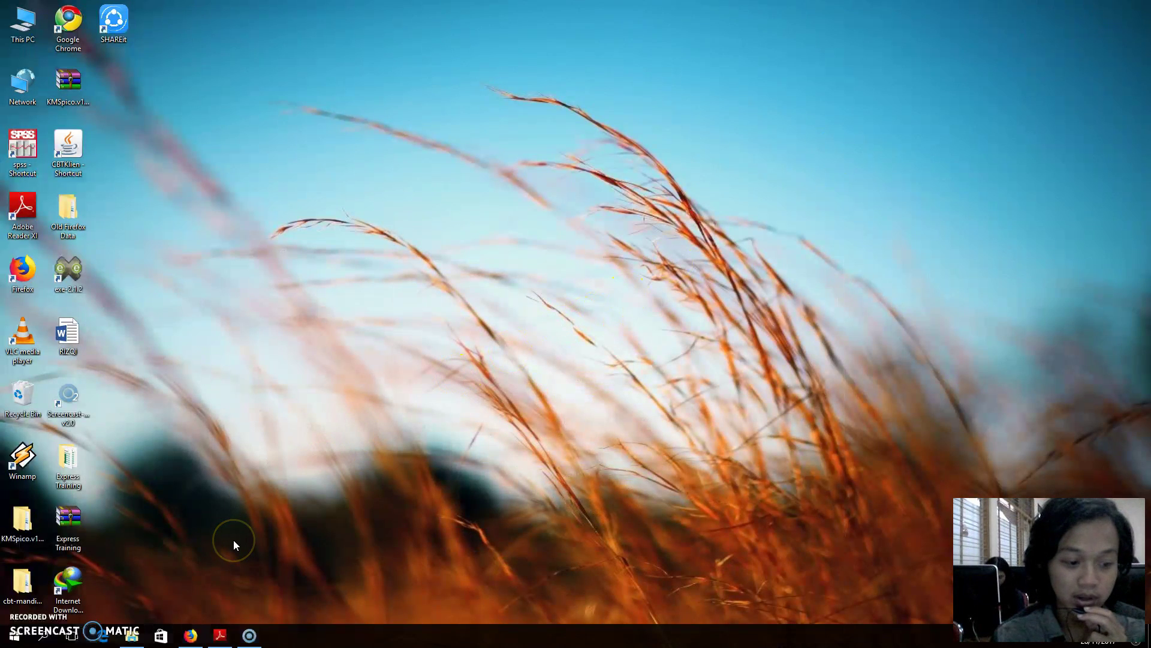
Step: Open Local Disk (C:) in File Explorer
click(131, 638)
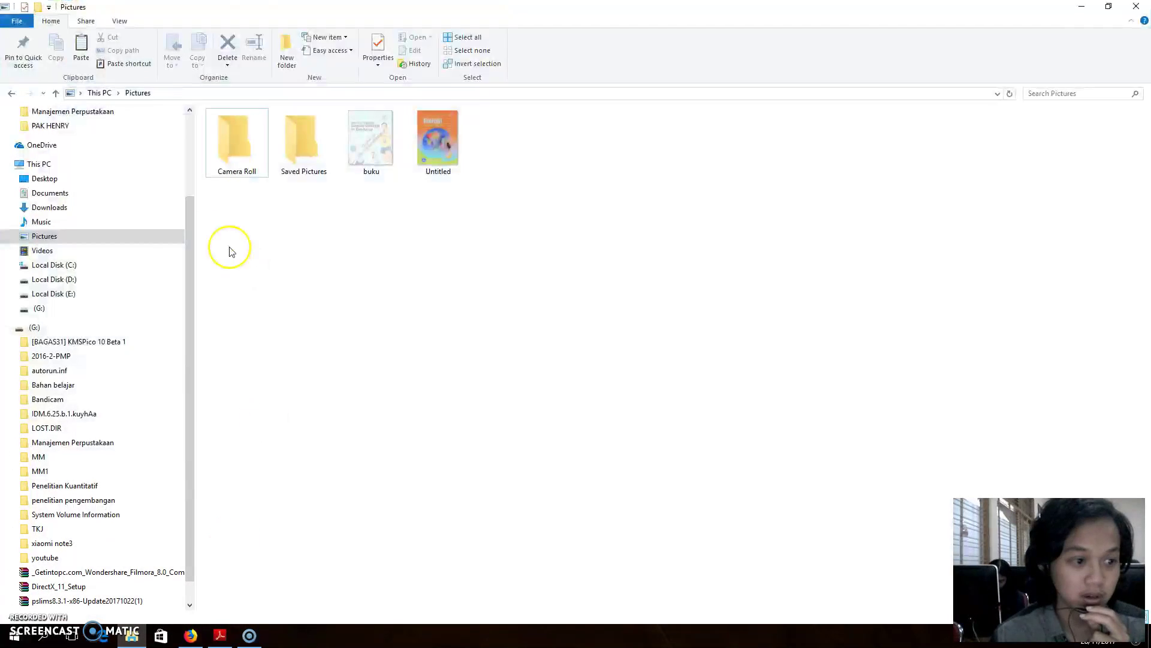
click(60, 268)
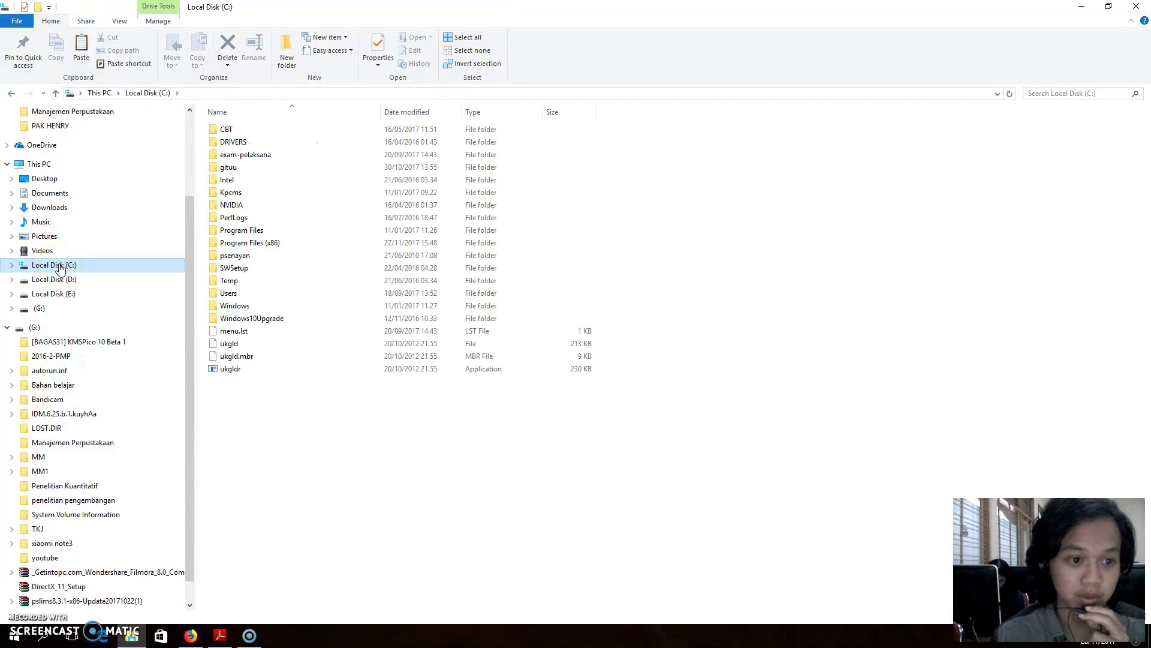
click(248, 235)
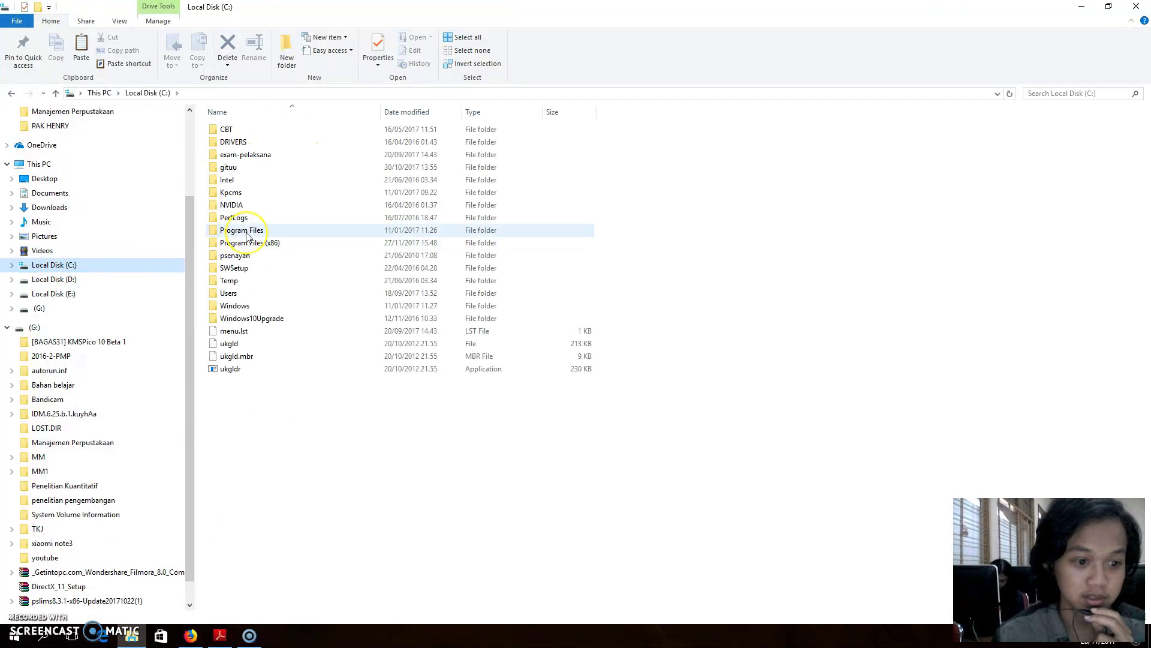
double_click(248, 236)
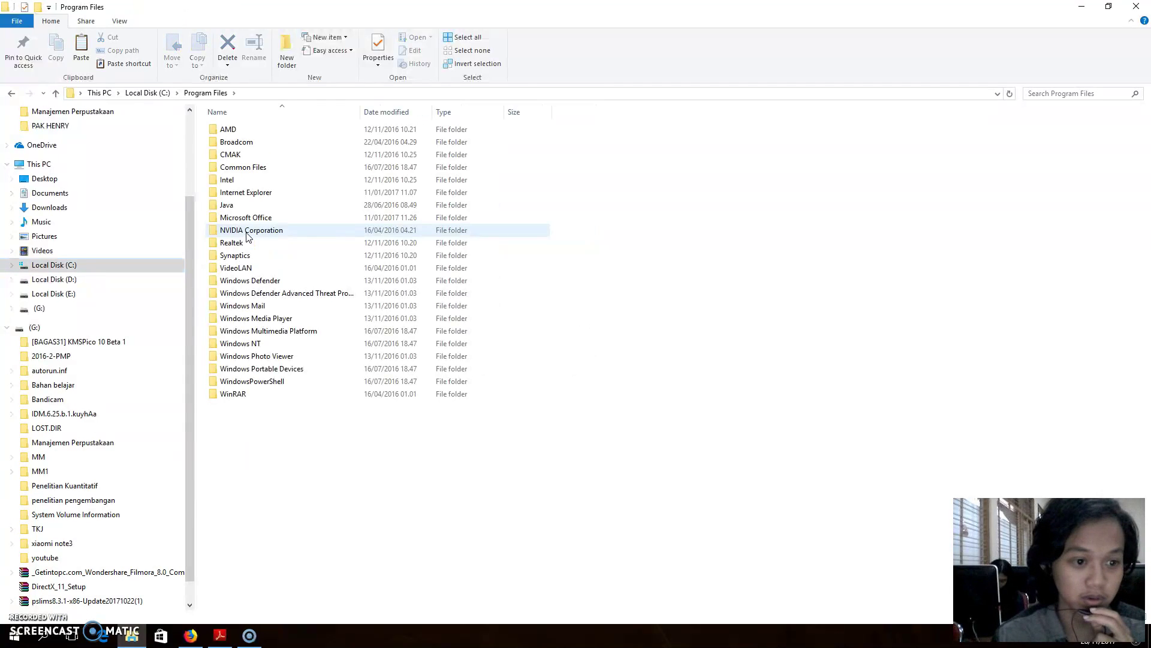
click(249, 346)
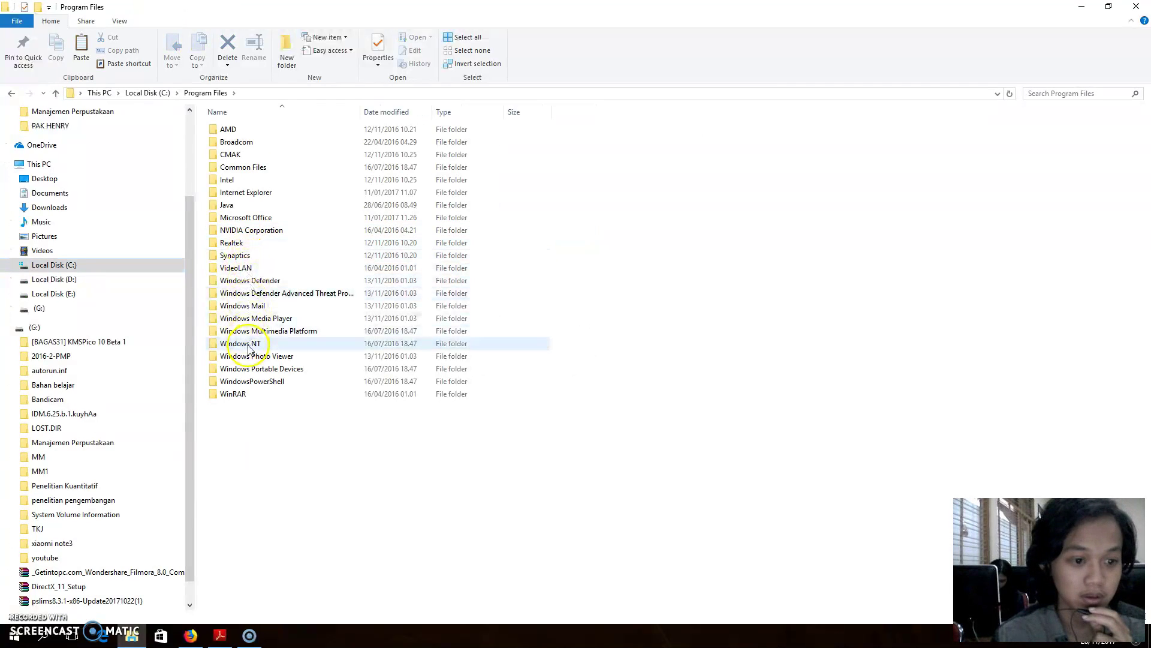
click(11, 93)
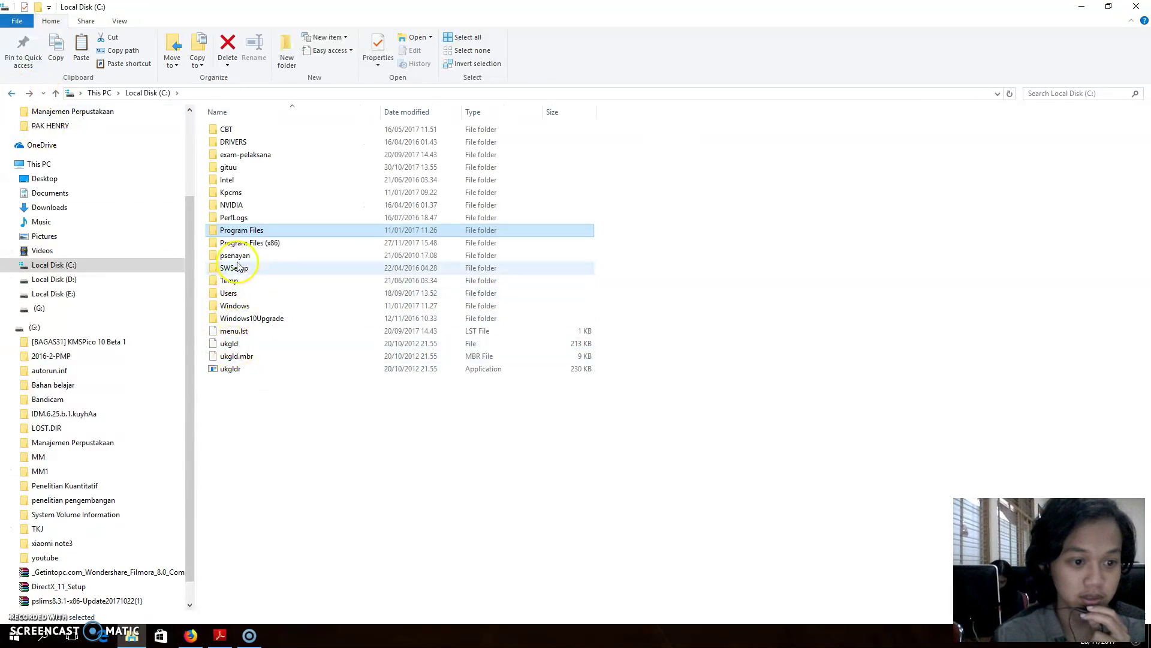
Step: Run apache_start and mysql_start from the psenayan folder on drive C and minimize their command windows and the folder window
double_click(236, 255)
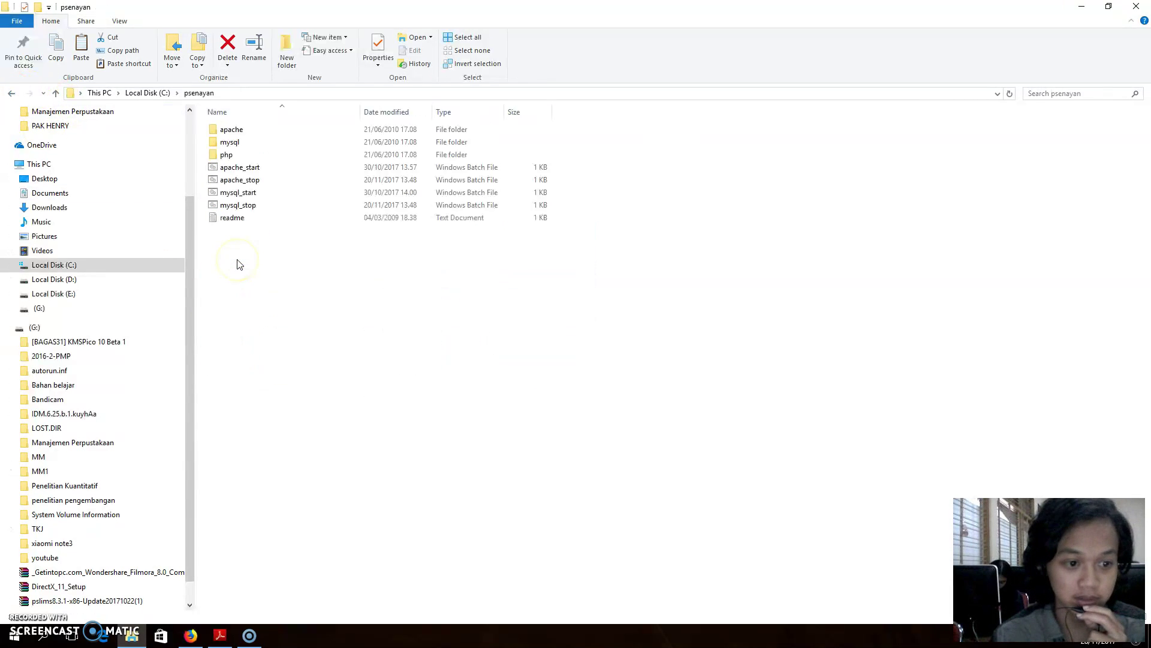
double_click(240, 167)
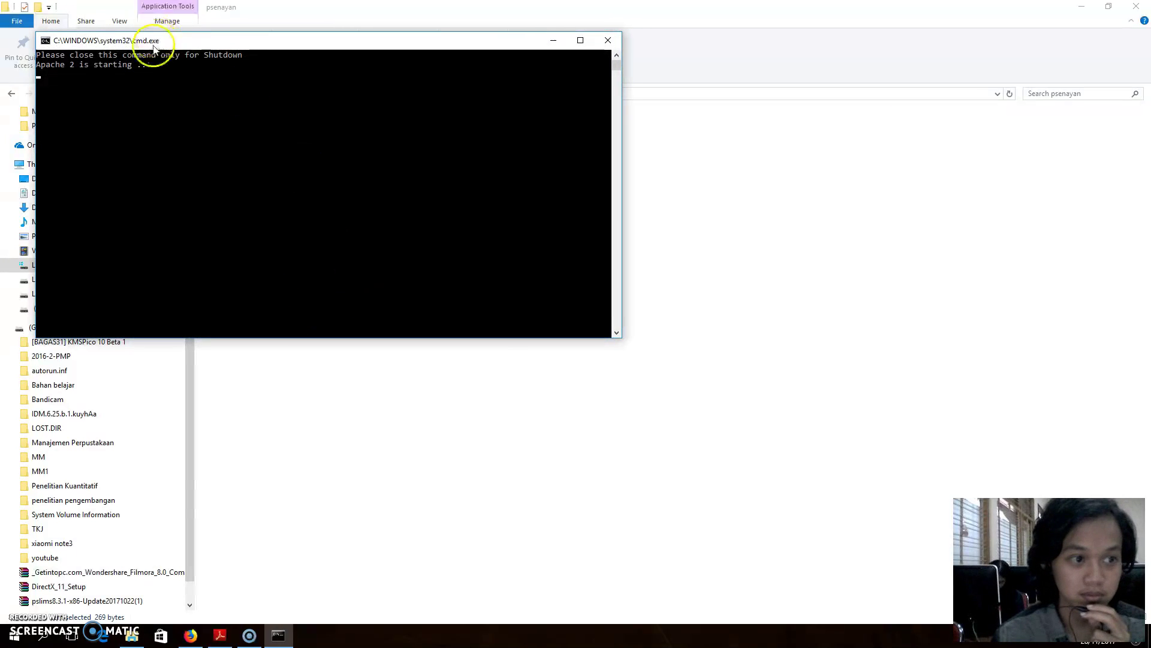
click(552, 40)
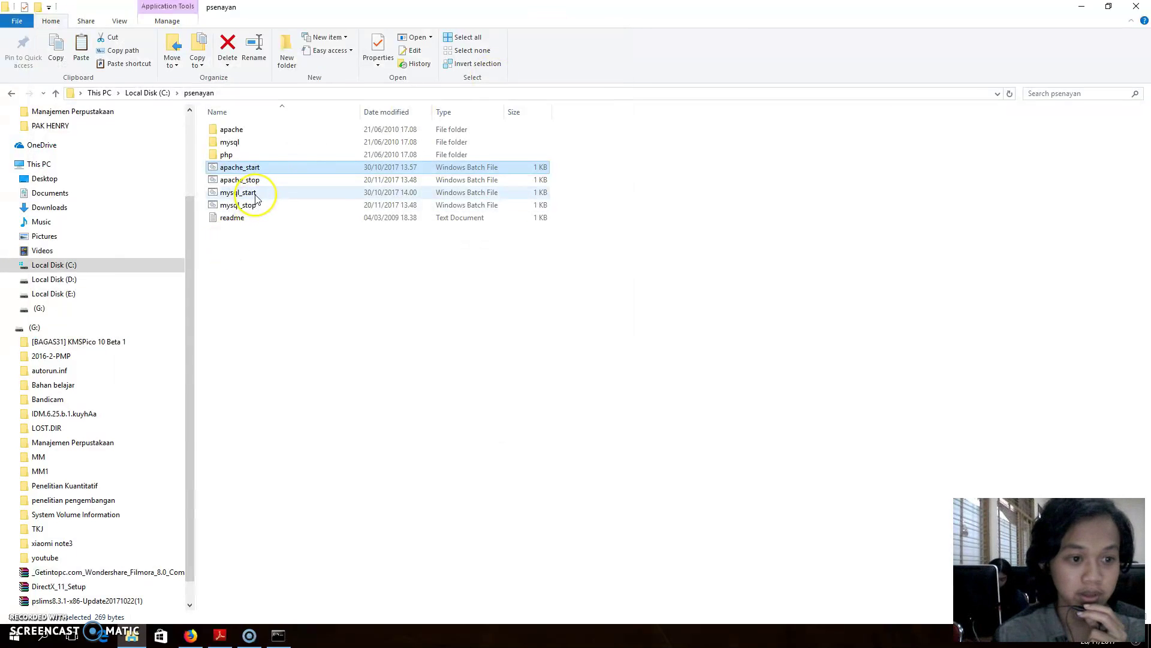
double_click(254, 193)
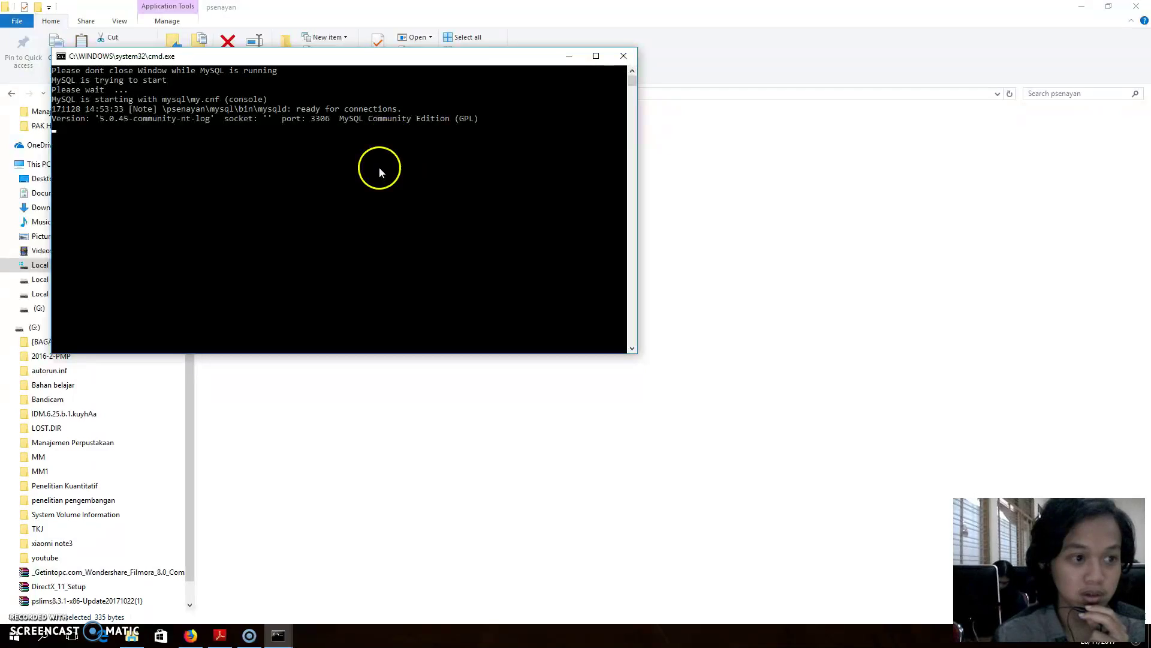
click(571, 62)
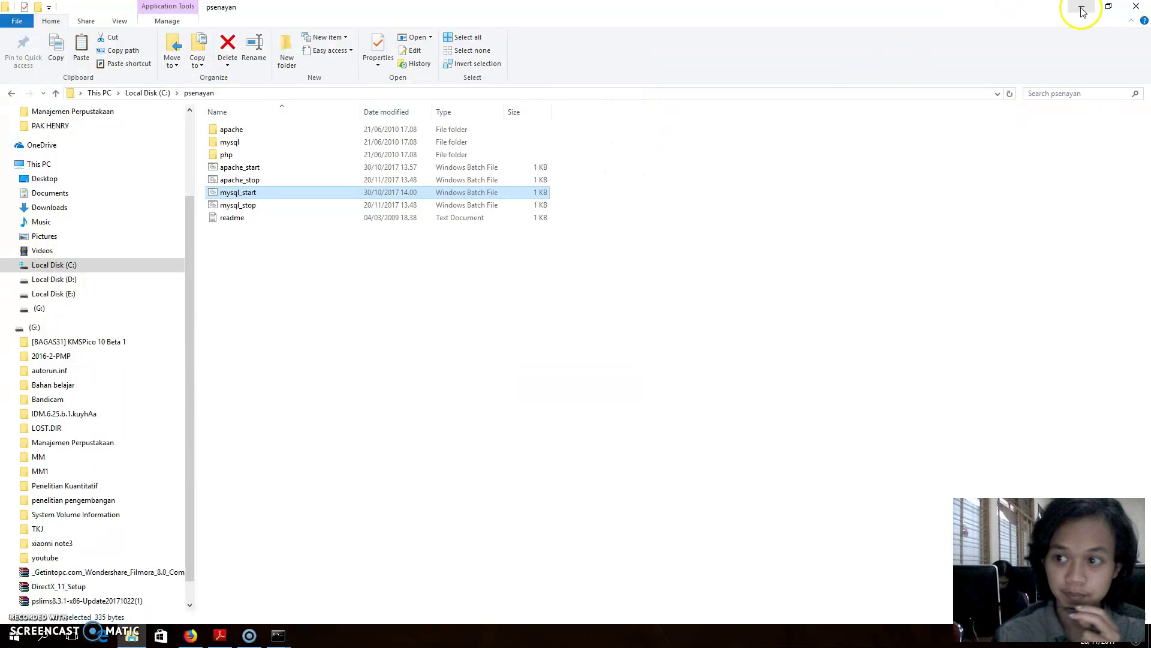
click(1079, 7)
Step: Load the local SLiMS catalogue at localhost/slims7_cendana/ in a new Firefox tab
click(190, 636)
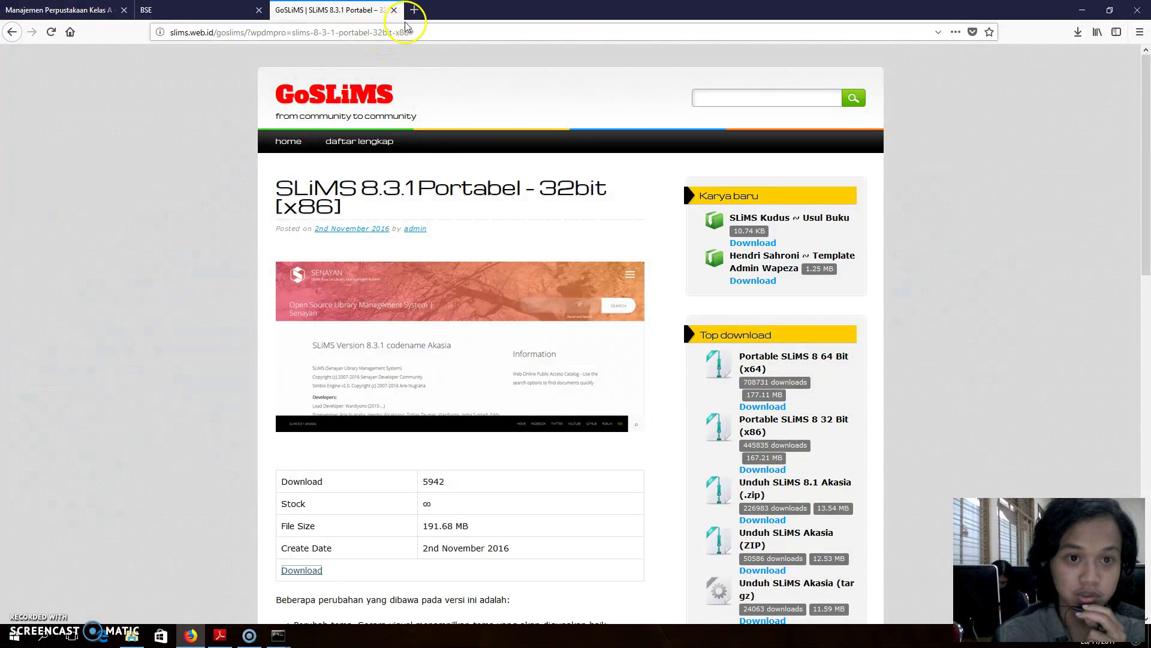
click(413, 10)
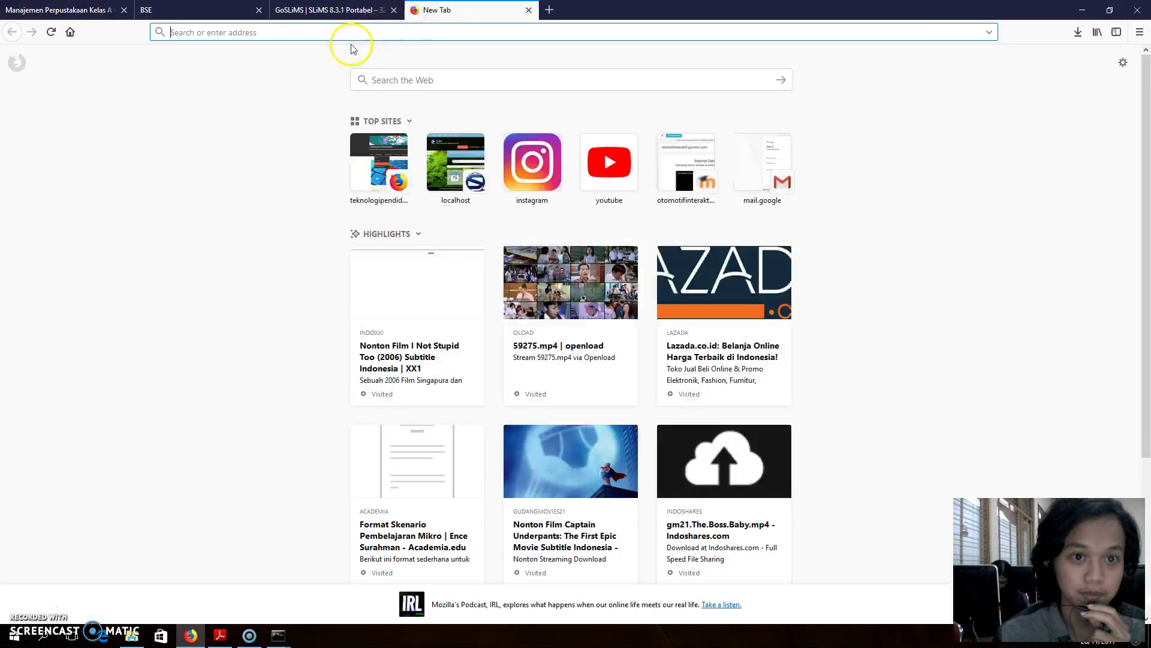
text(localhost/)
click(122, 142)
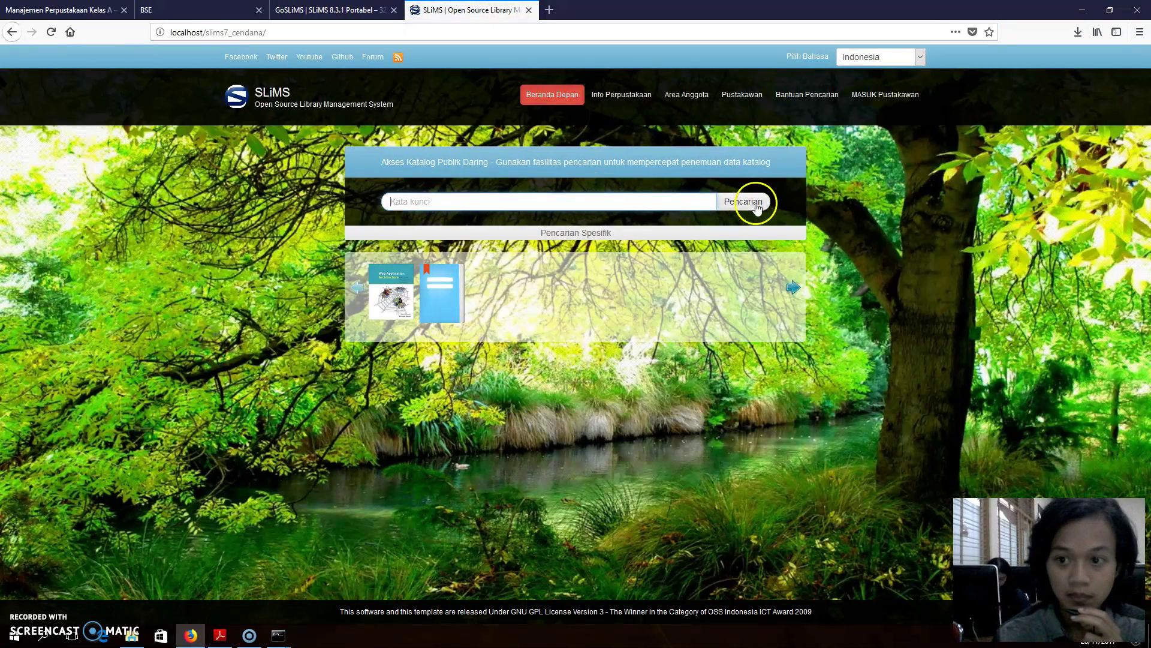
Step: Enter the librarian administration area and open a blank new bibliography record in the Bibliography module
click(910, 95)
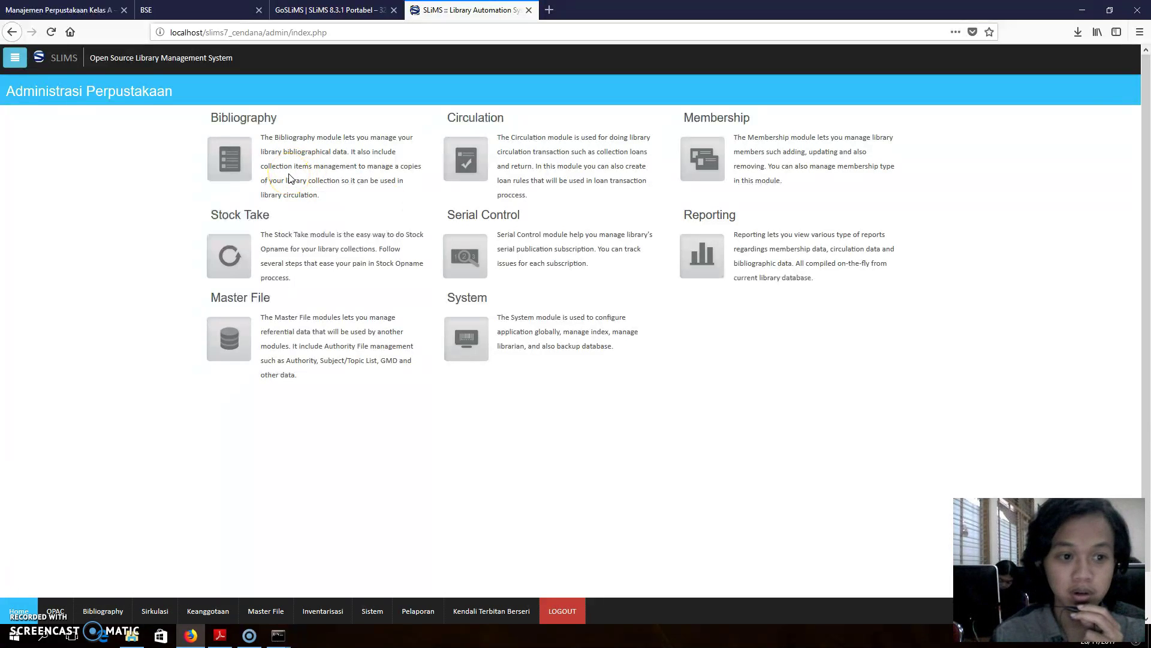
click(224, 169)
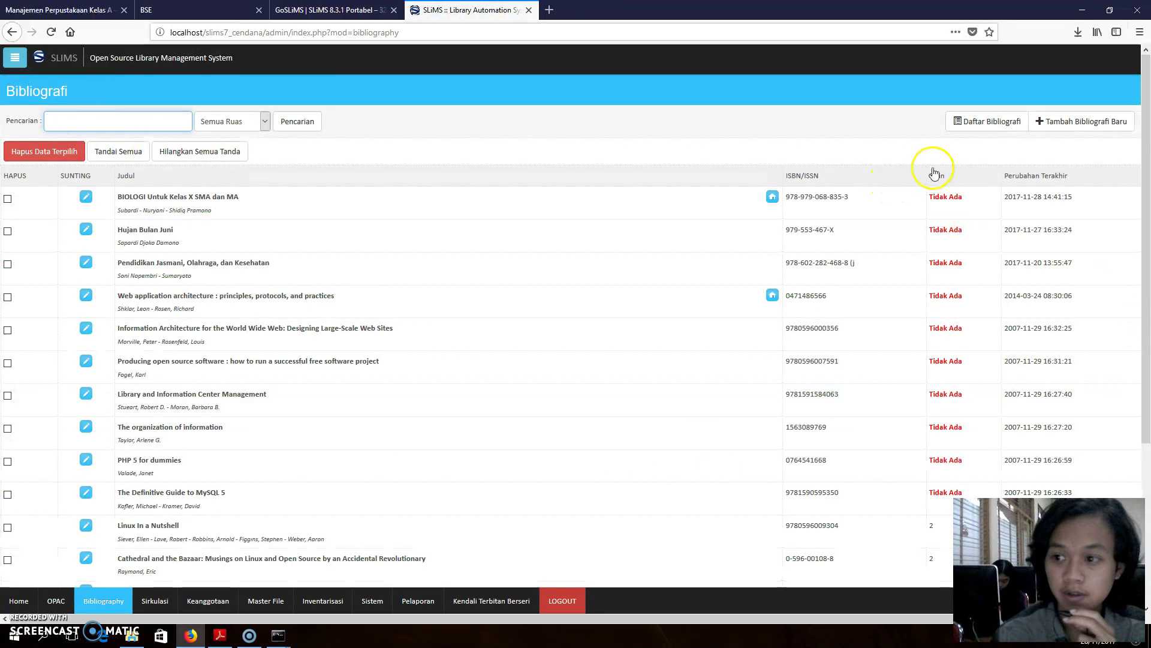
click(1059, 123)
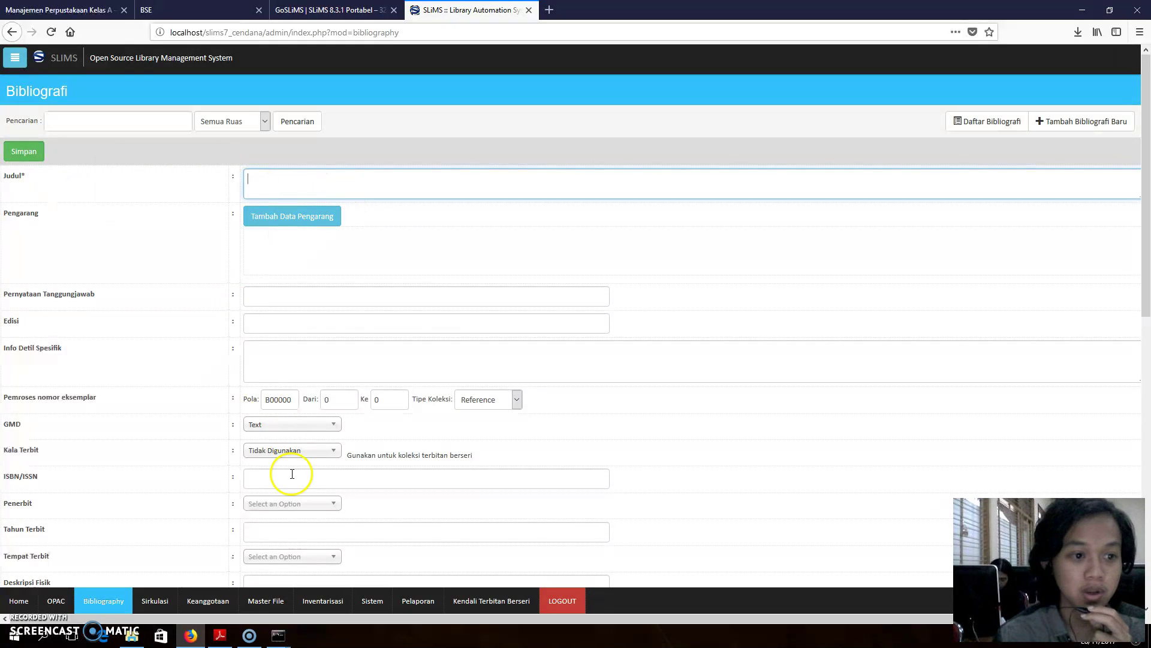
Step: Copy the title "BIOLOGI Untuk Kelas X SMA dan MA" from the PDF in Adobe Reader into the record's Judul field in Firefox
click(220, 635)
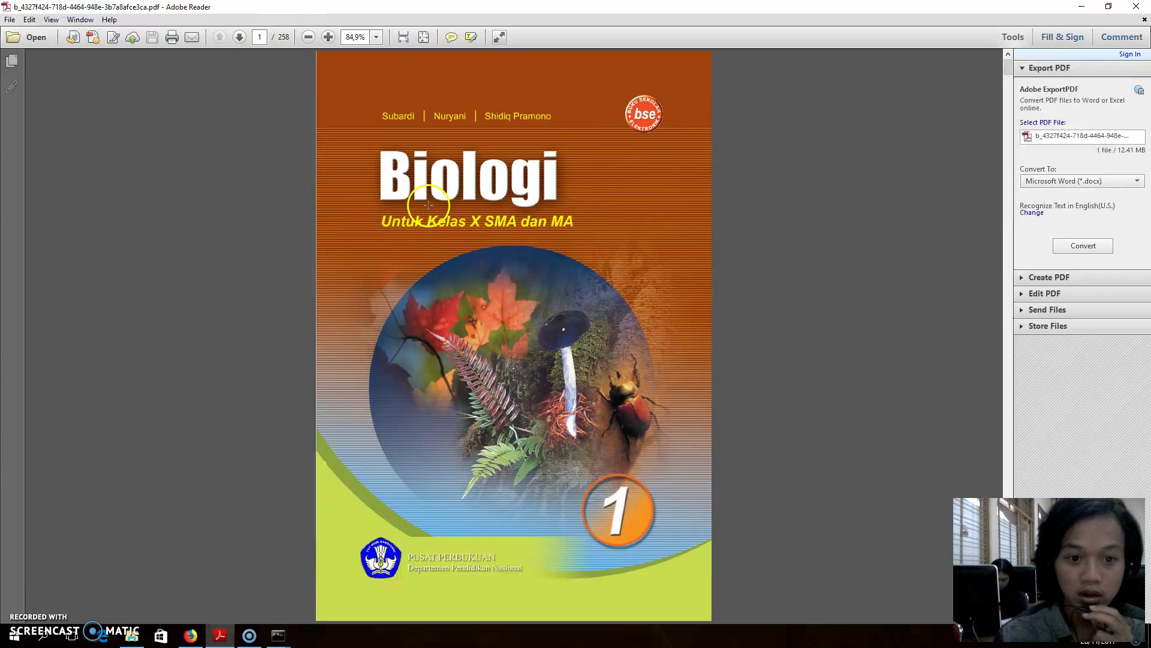
scroll(423, 209, down, 8)
drag(361, 267, 572, 315)
right_click(571, 315)
click(577, 316)
click(191, 636)
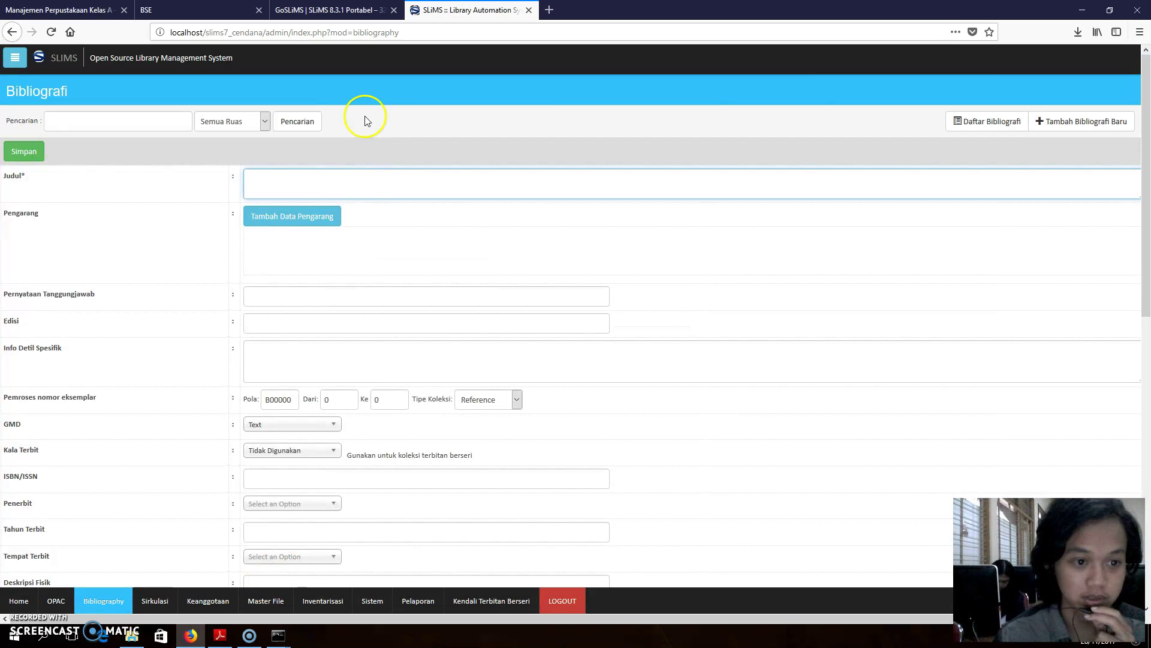
right_click(325, 187)
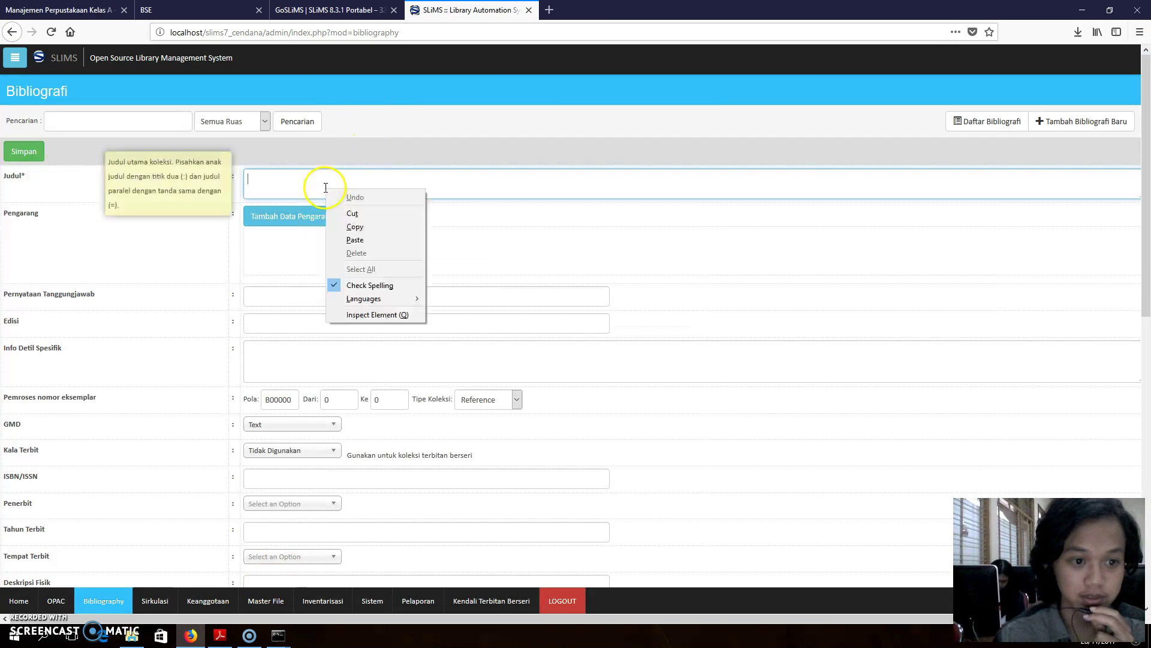
click(355, 239)
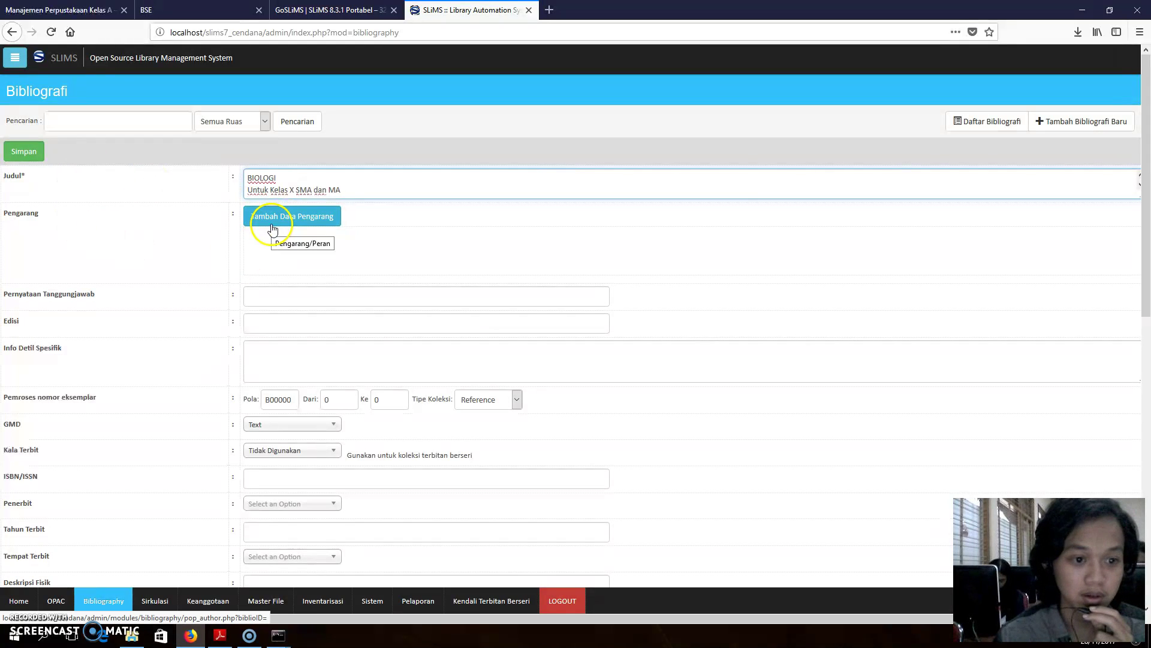
Step: Add the first author listed on the PDF's title page to the bibliography record as Pengarang Utama
click(273, 229)
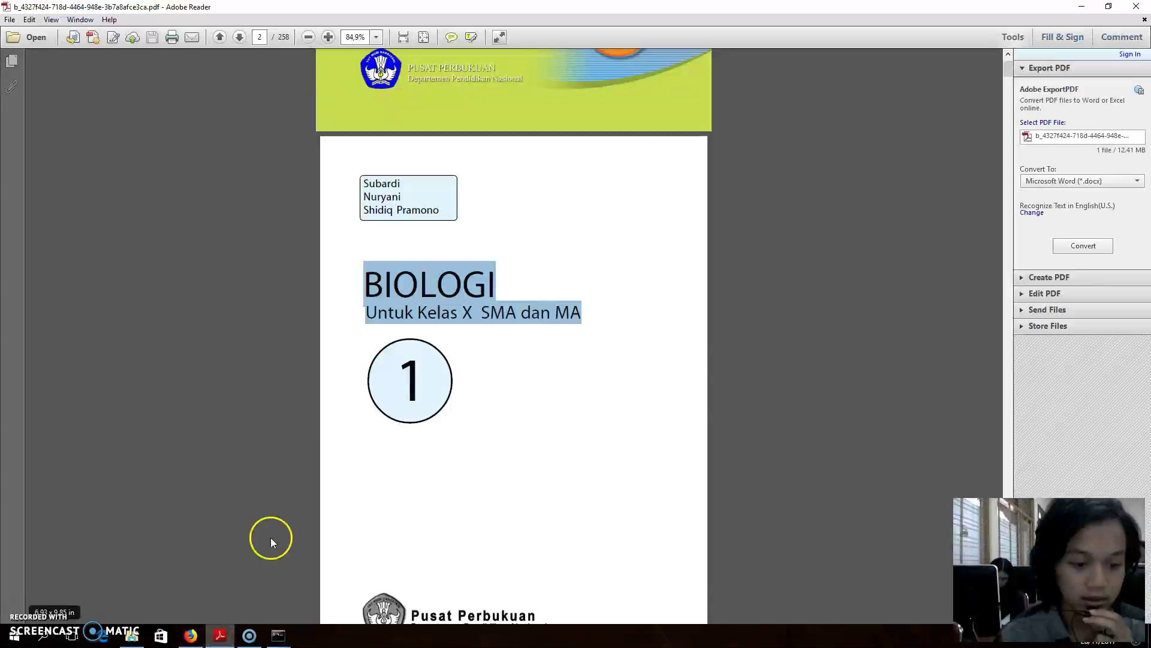
click(219, 635)
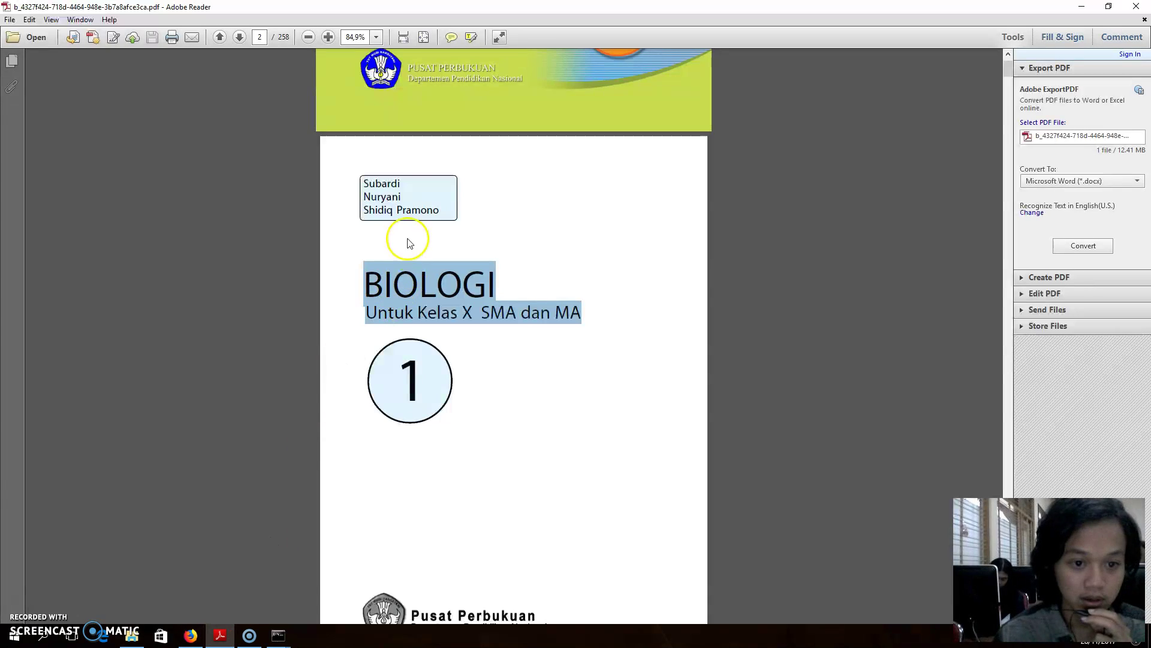
click(401, 183)
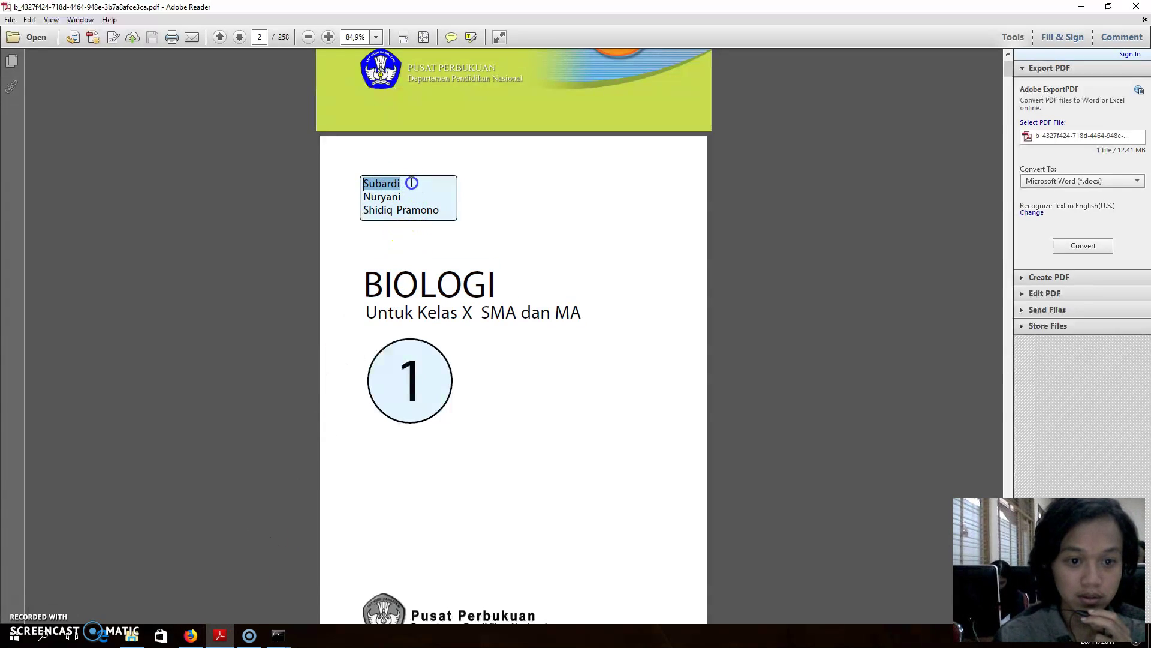
right_click(384, 183)
click(402, 197)
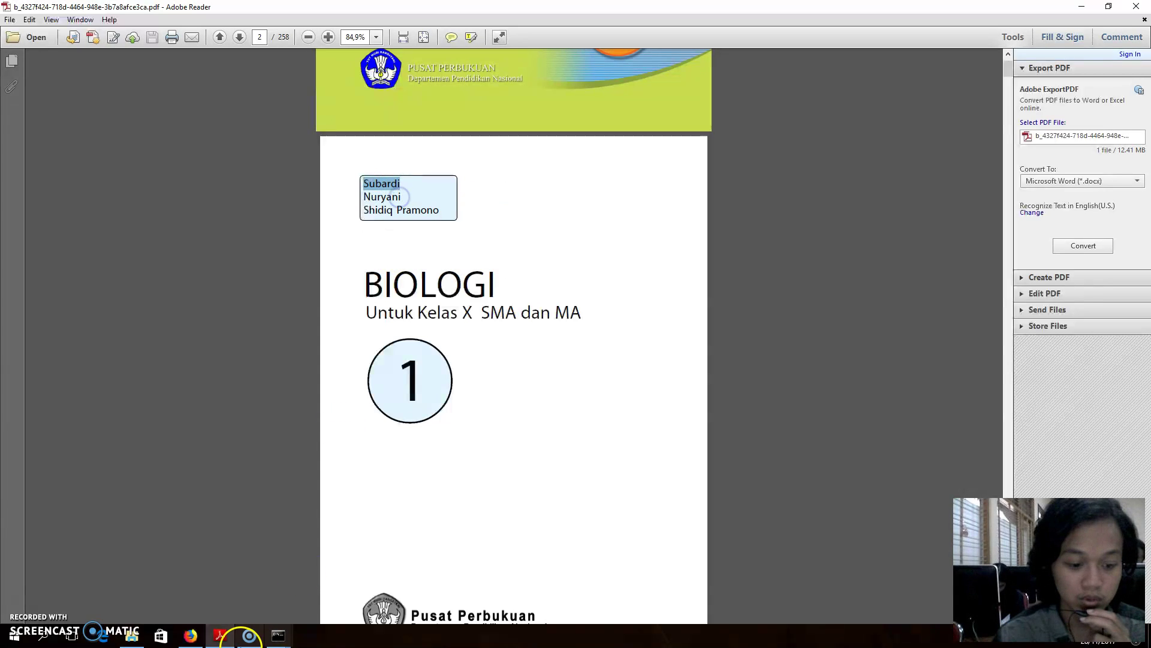
click(192, 636)
right_click(496, 257)
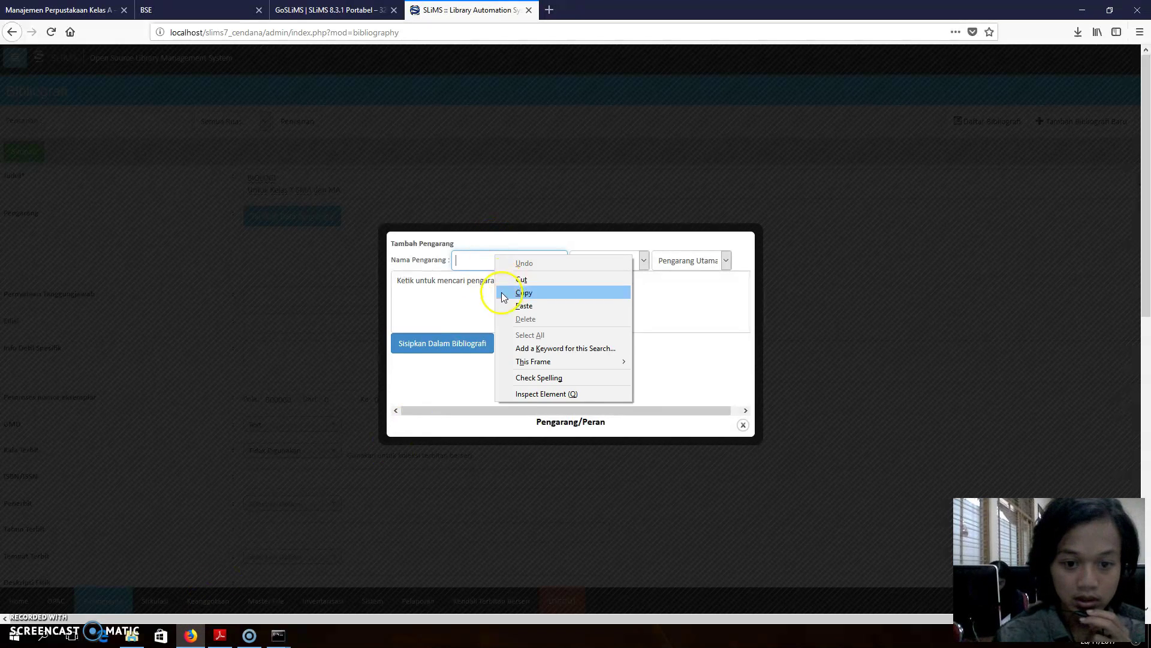
click(523, 305)
click(425, 348)
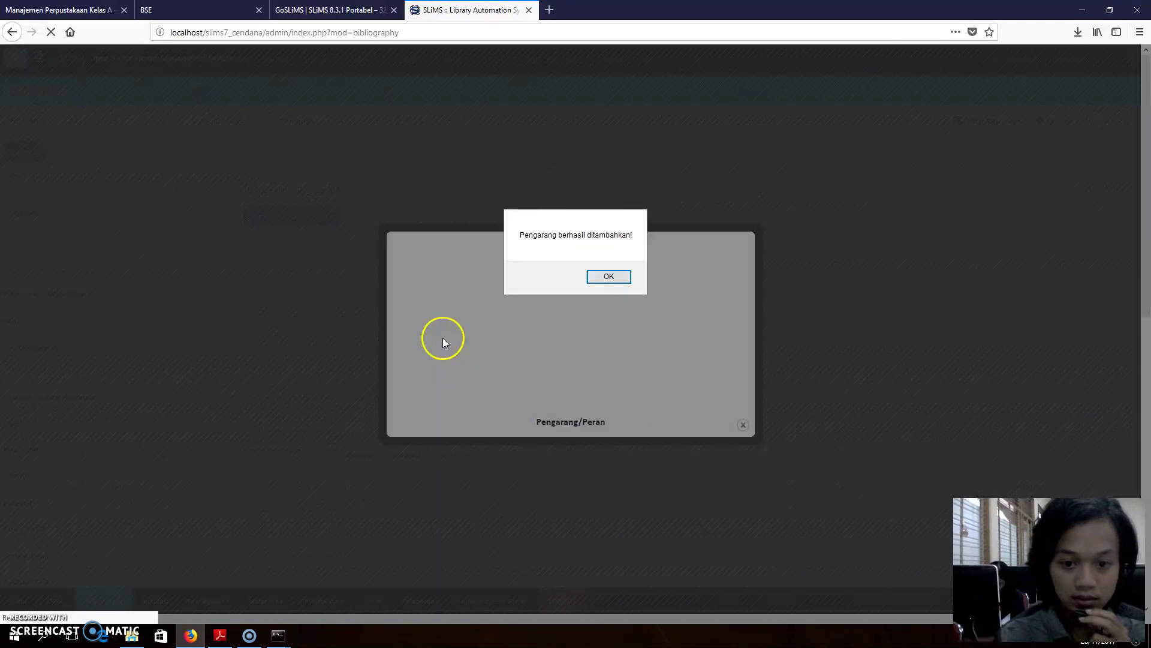
click(600, 277)
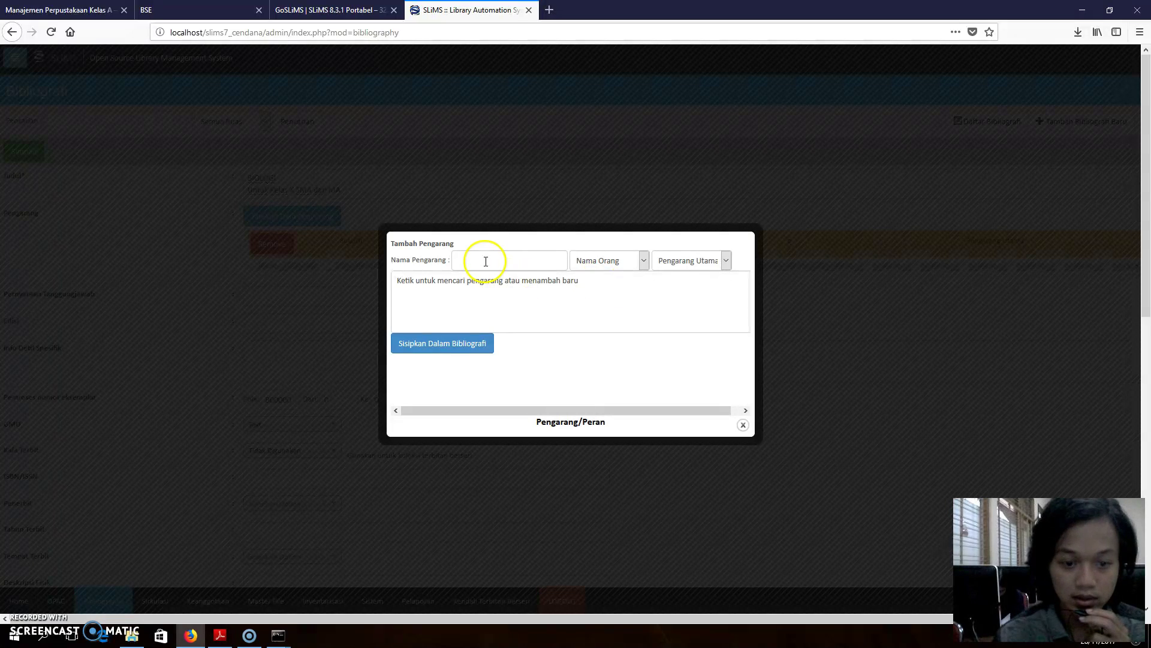
Step: Copy the second author's name from the PDF's title page in Adobe Reader and add it to the record in Firefox as Pengarang Utama
click(220, 636)
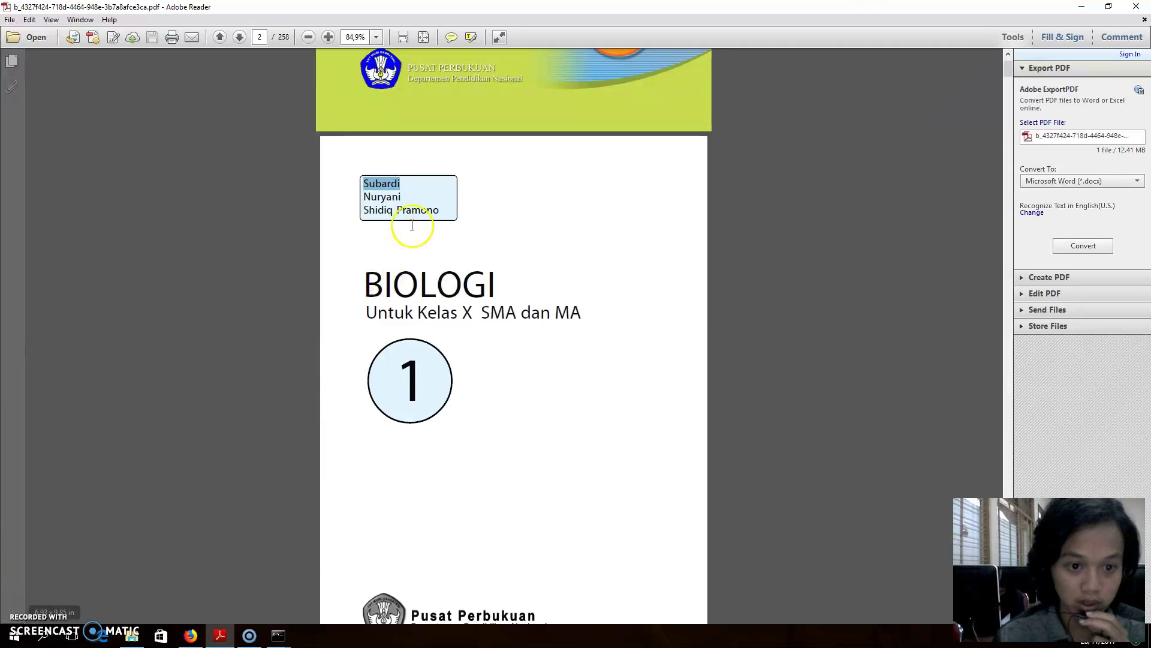
double_click(382, 196)
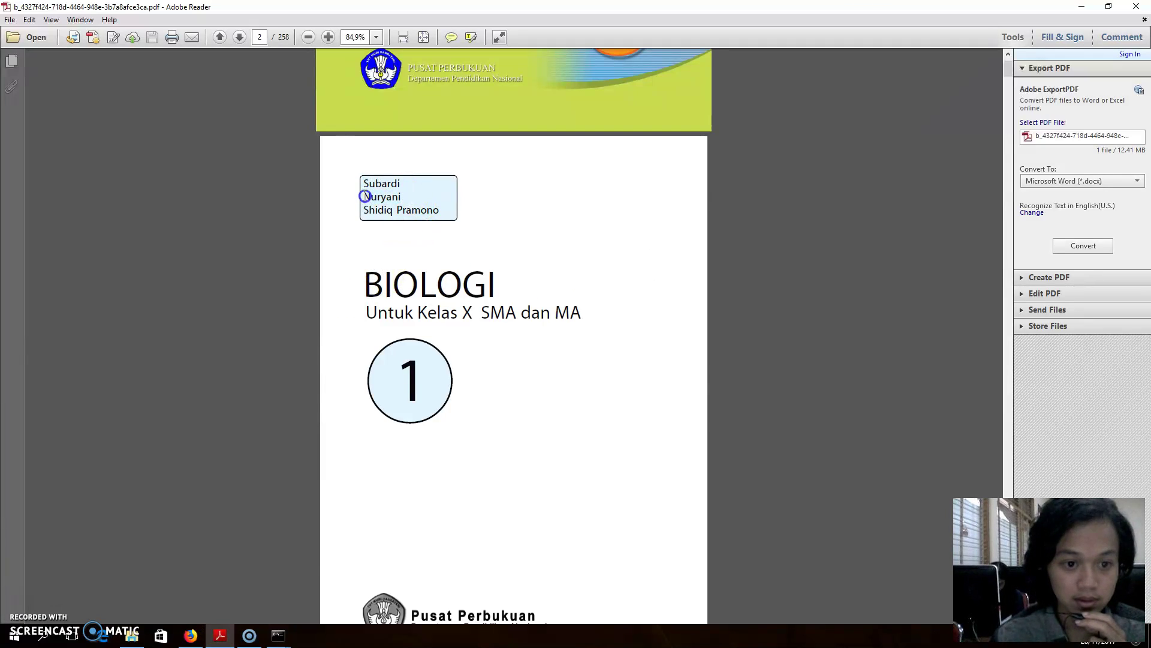
right_click(405, 202)
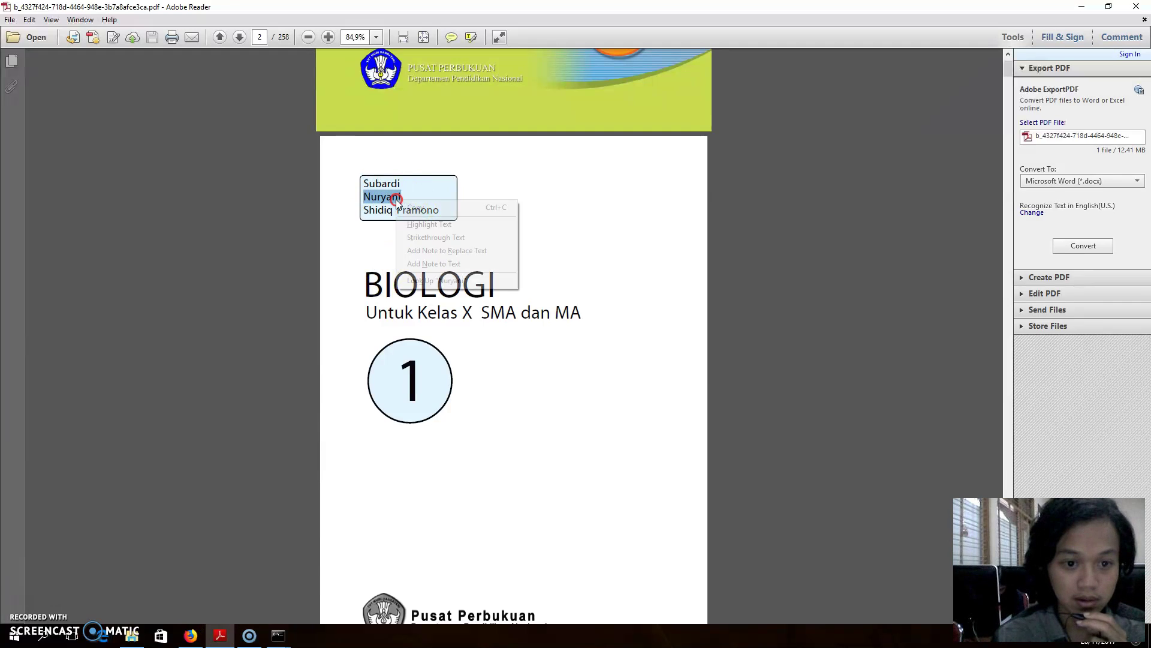
click(423, 205)
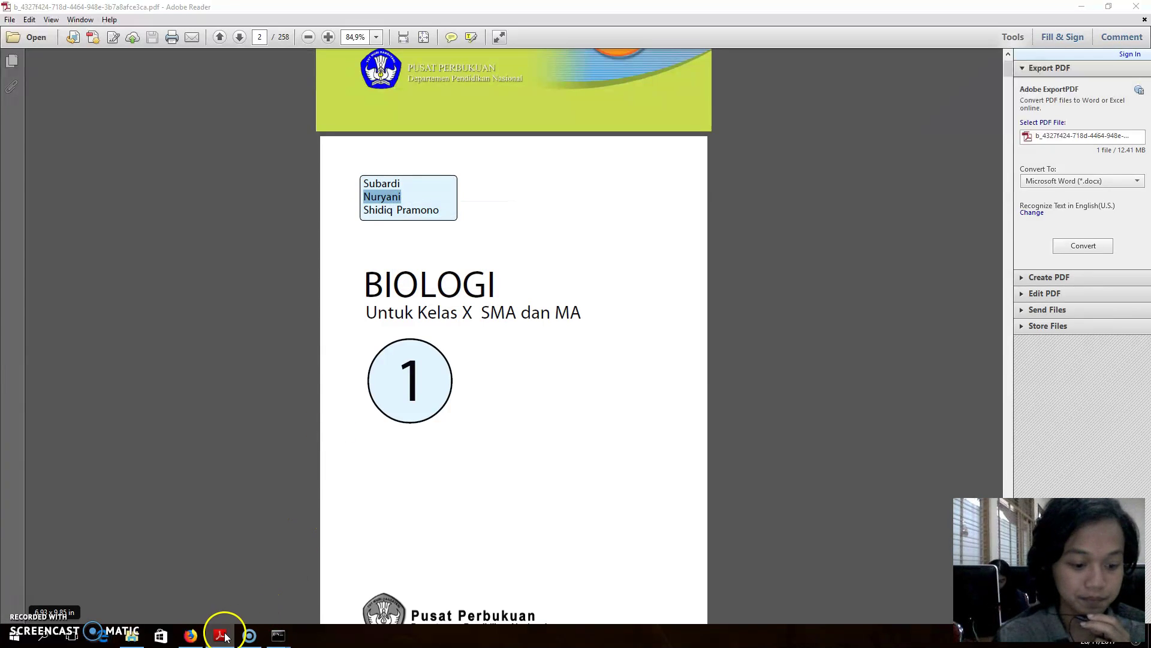
click(191, 635)
right_click(461, 264)
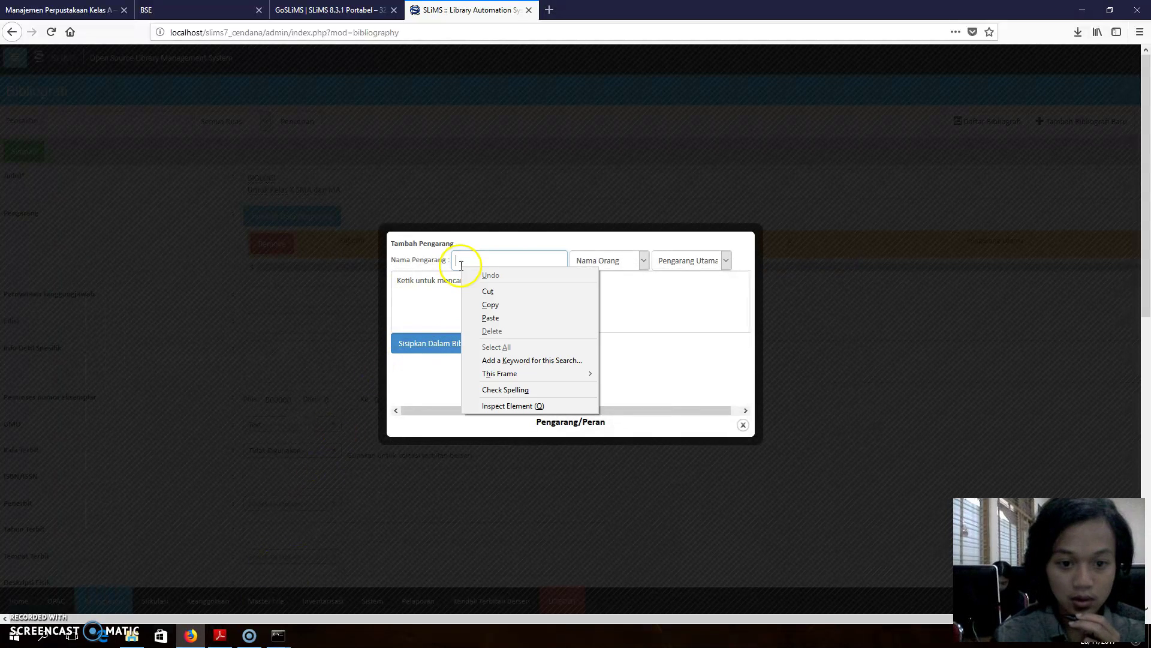
click(490, 317)
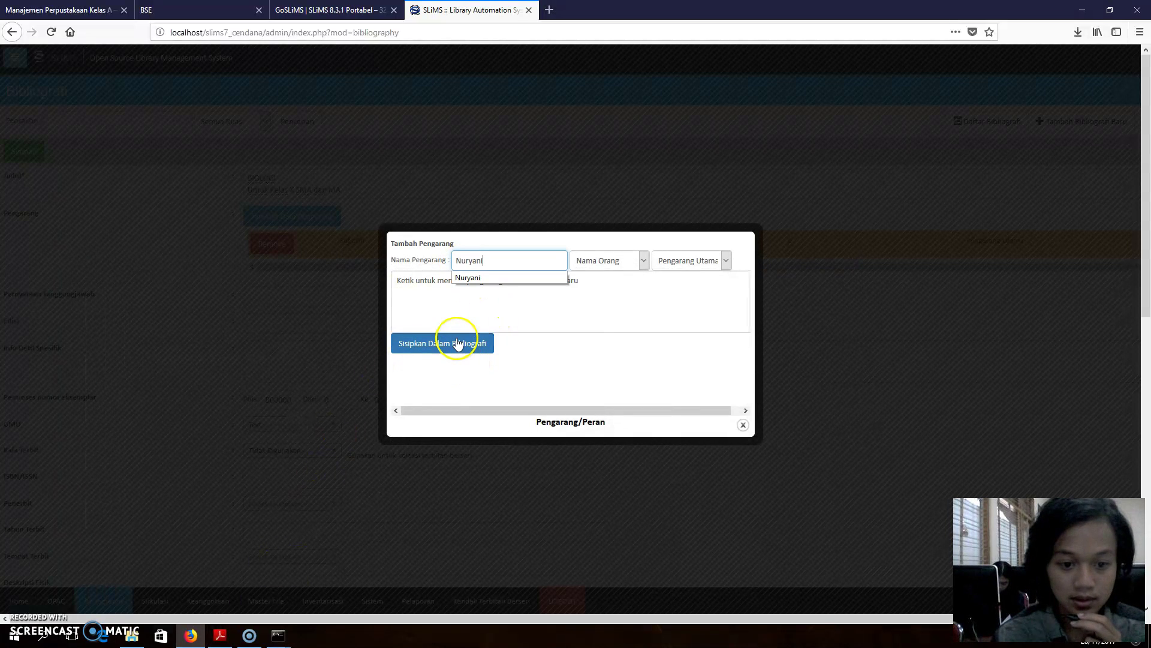
click(456, 339)
click(609, 276)
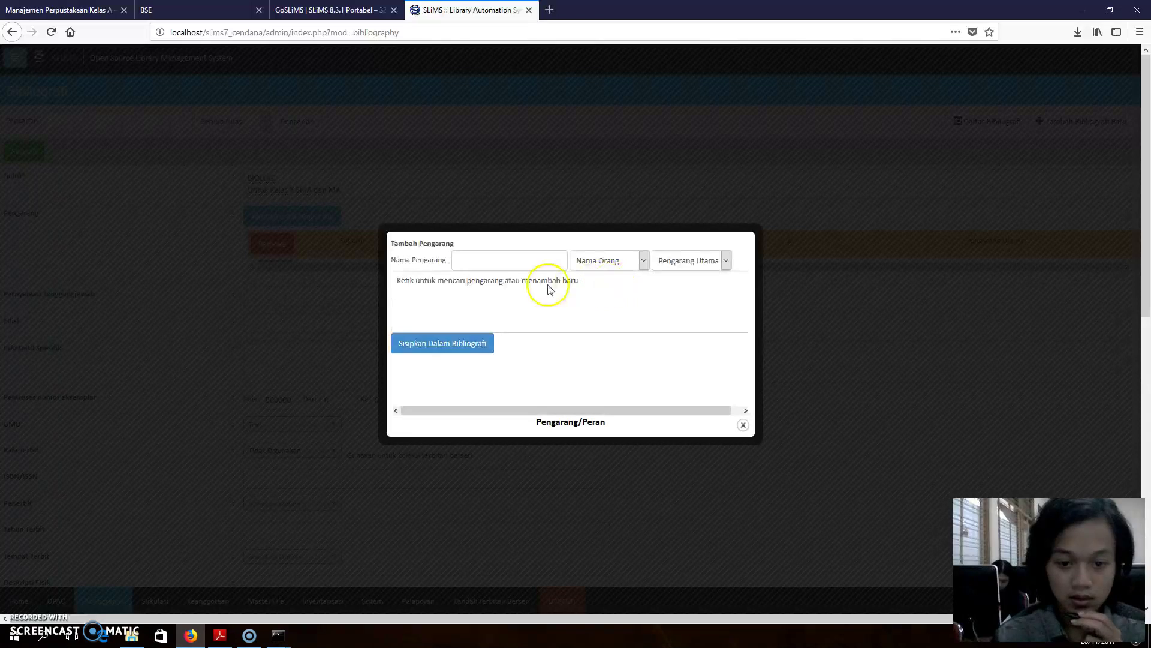
Step: Add the third author from the PDF's title page to the record as Pengarang Utama and close the author dialog
click(507, 260)
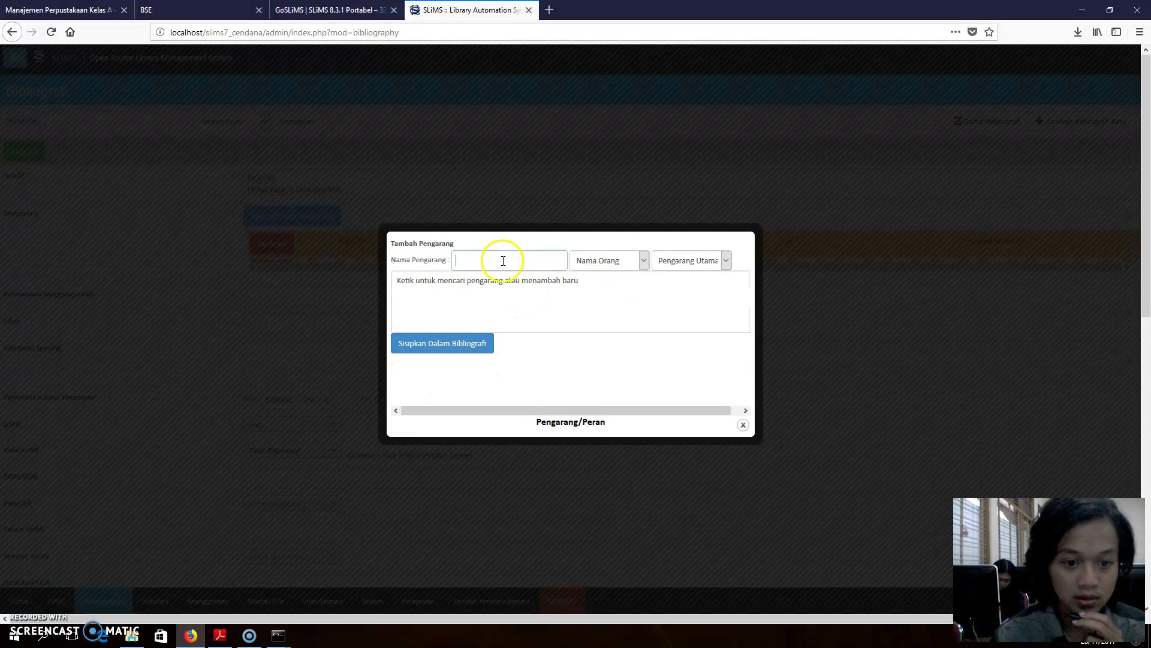
click(208, 641)
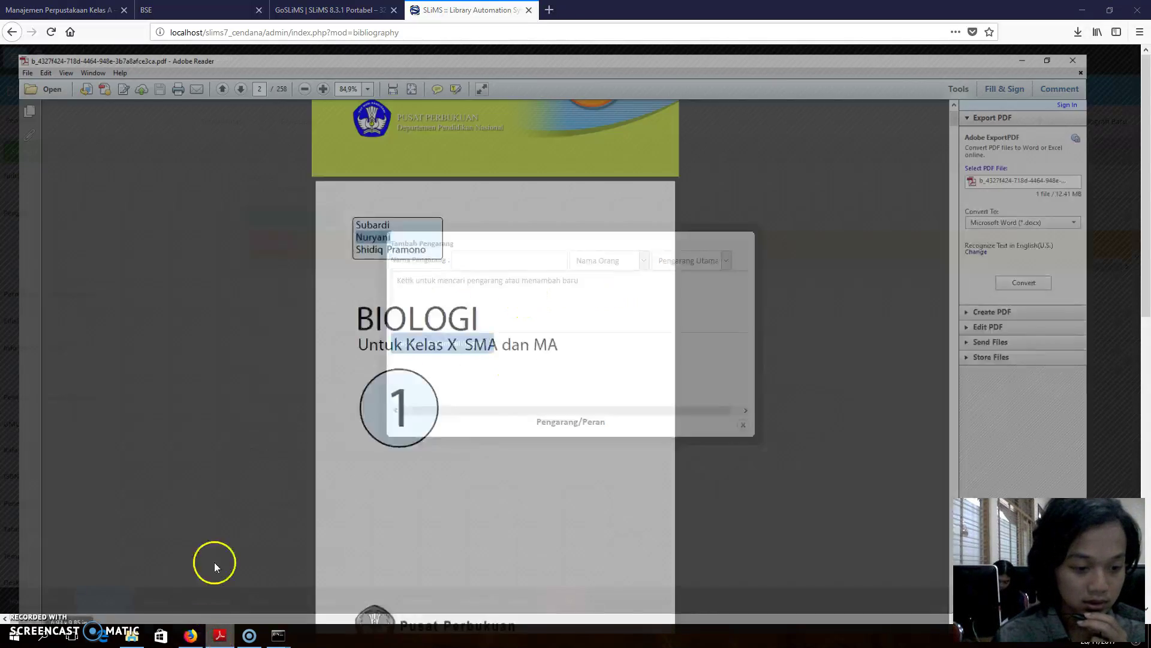
click(435, 211)
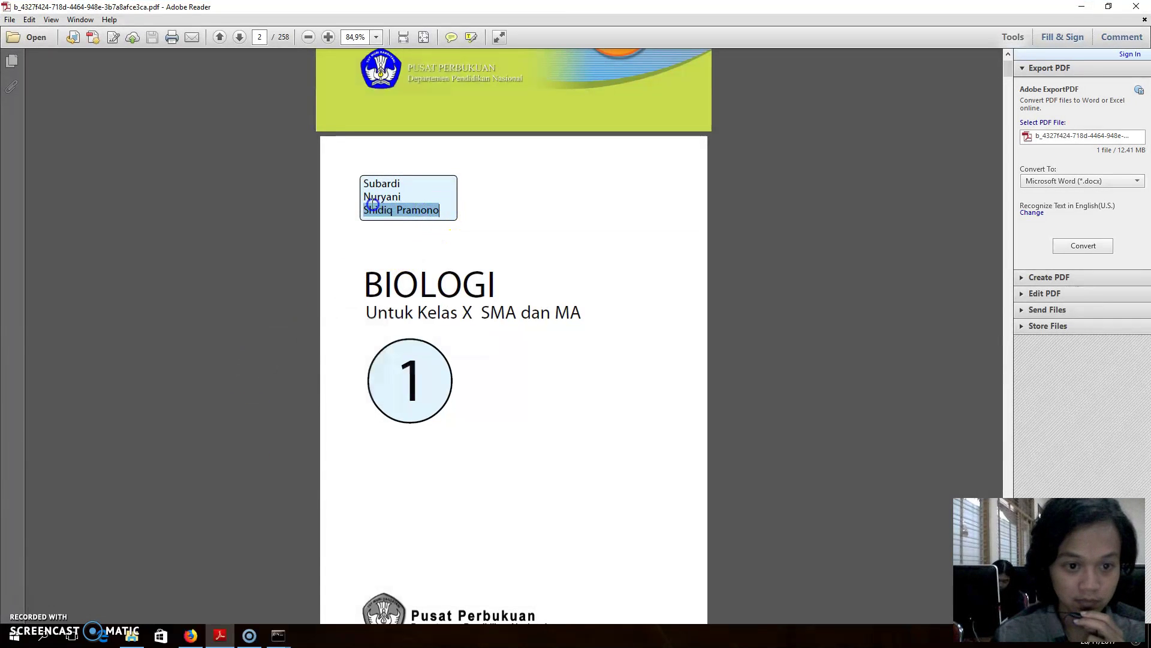
right_click(370, 216)
click(389, 226)
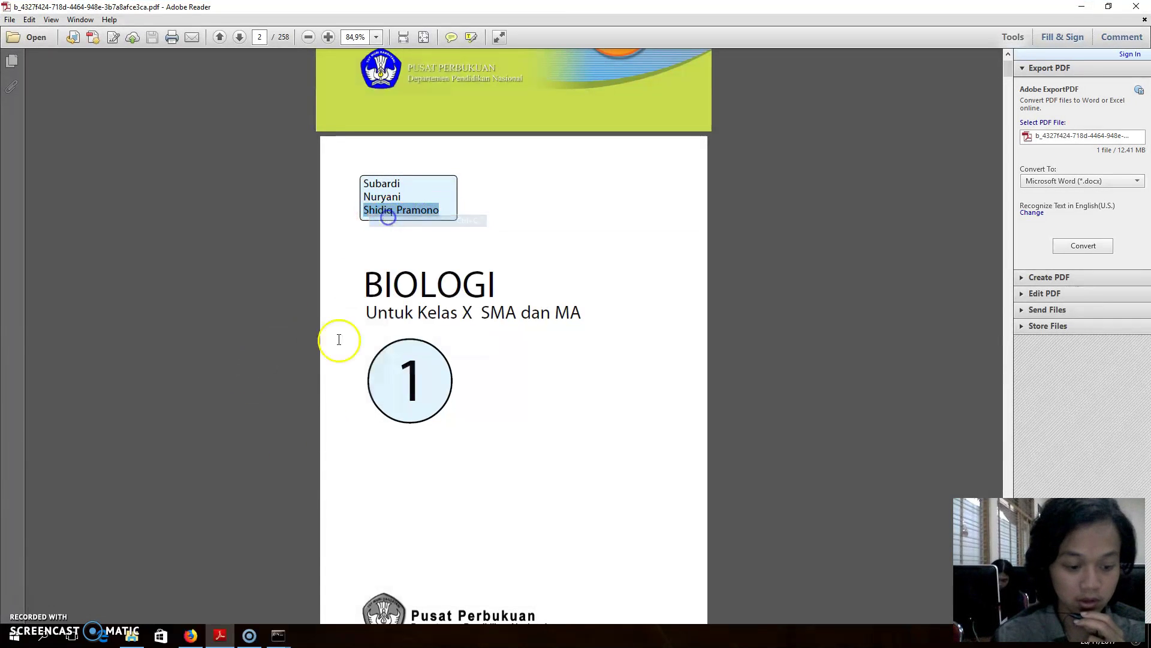
right_click(388, 208)
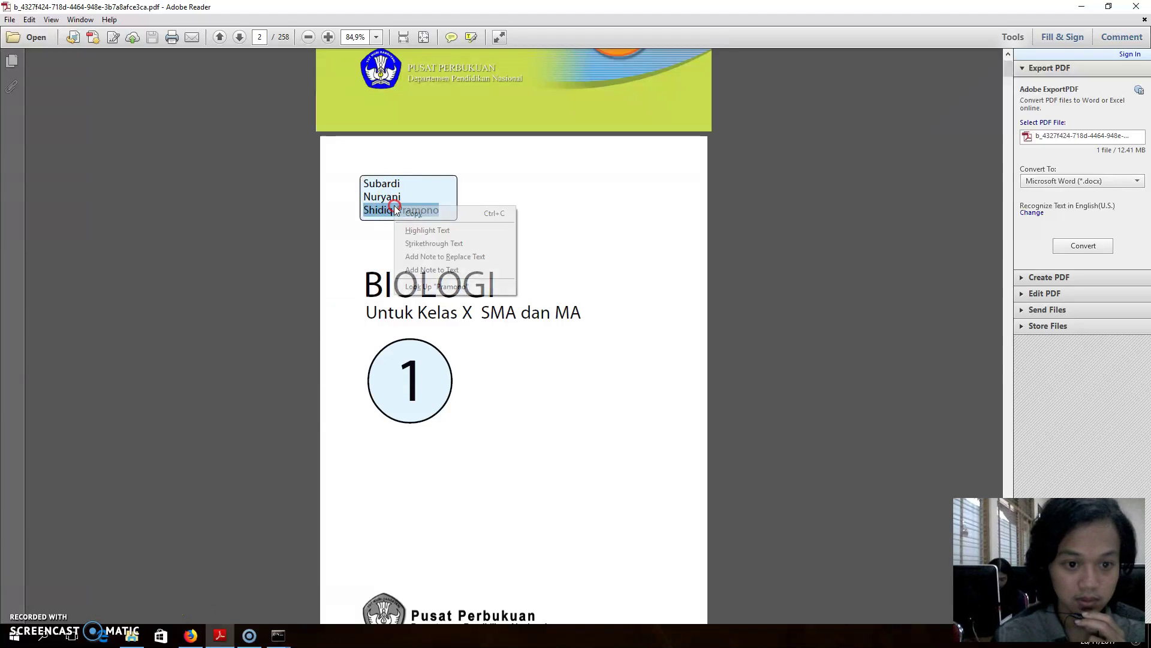
click(400, 215)
click(191, 635)
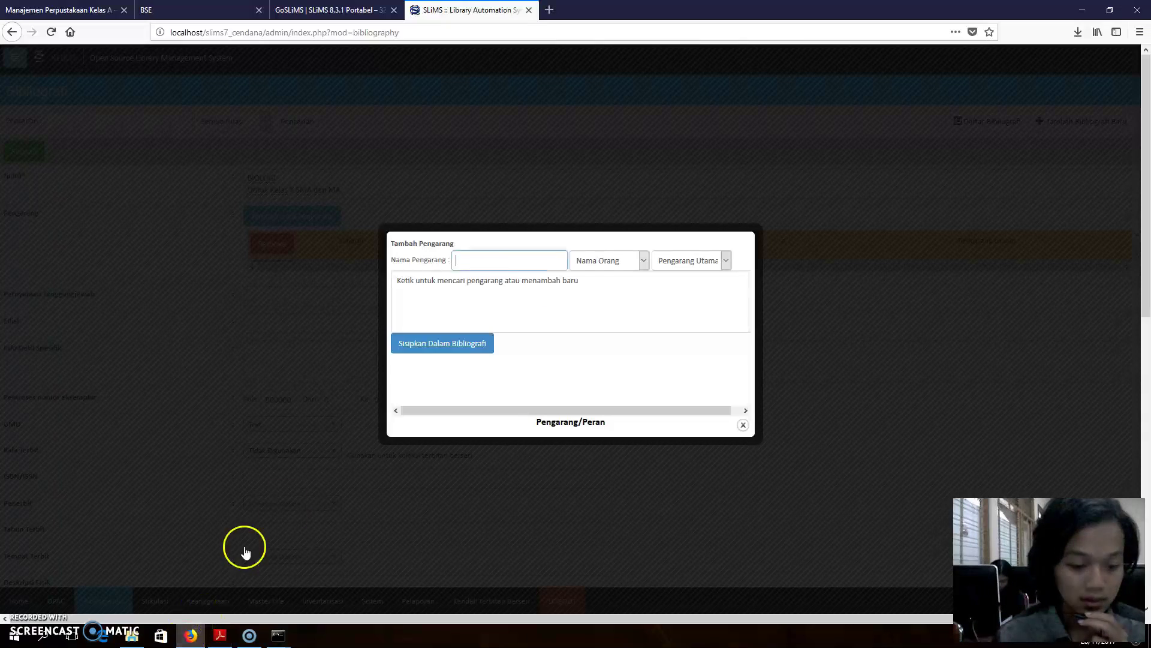
right_click(477, 258)
click(463, 308)
click(447, 344)
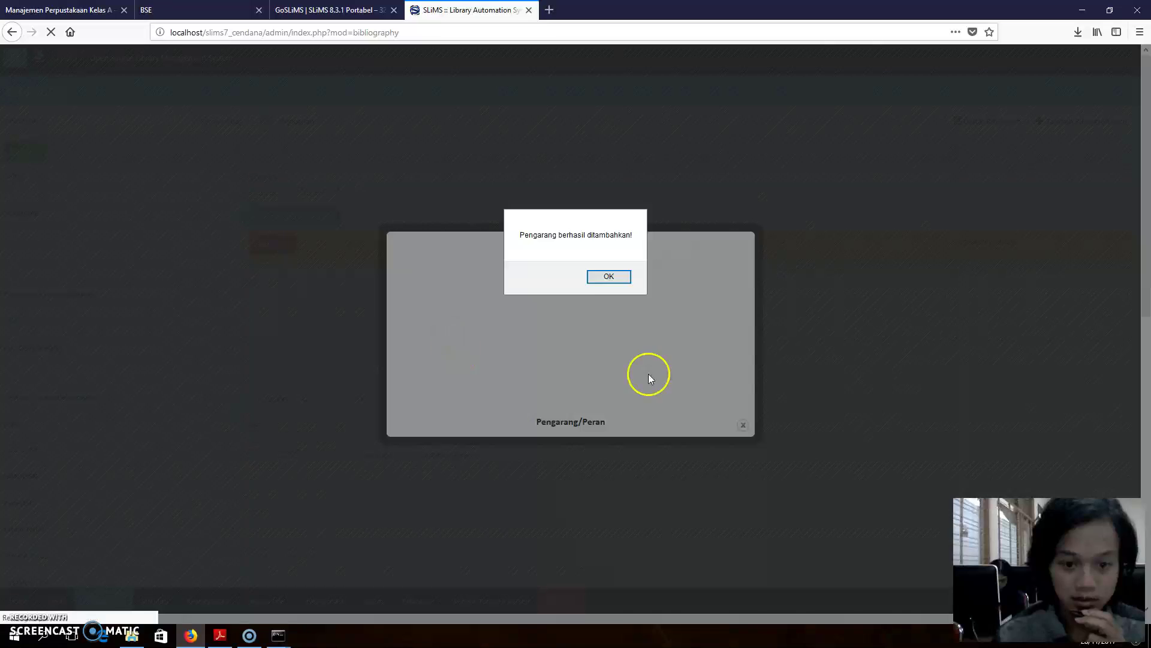
click(599, 277)
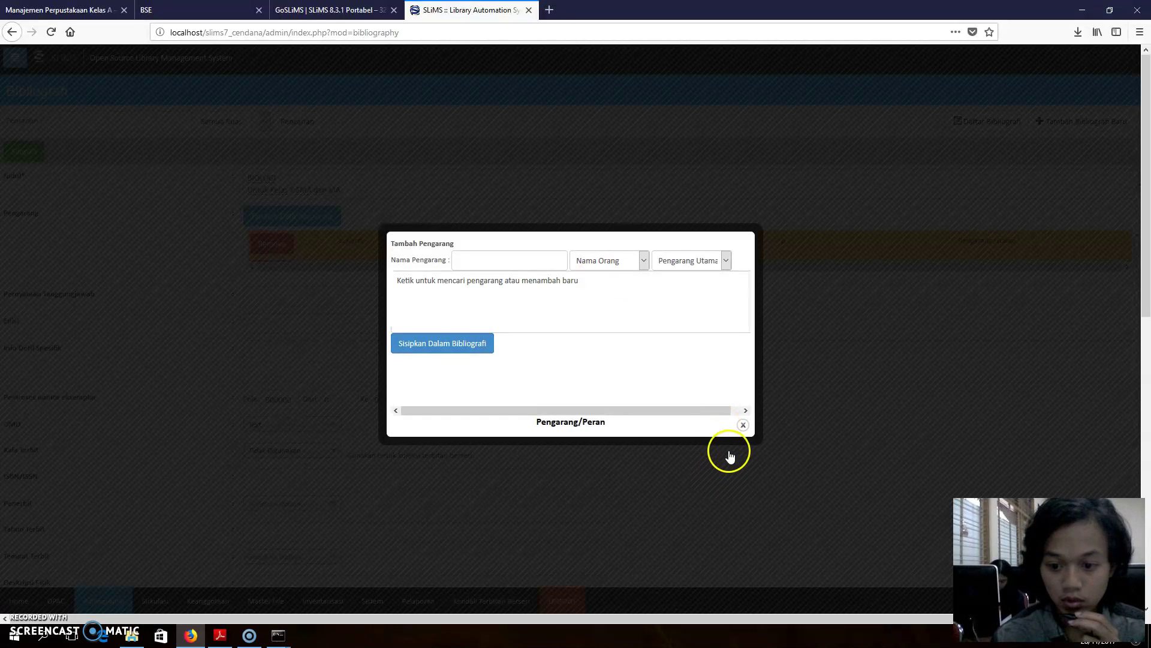
click(742, 425)
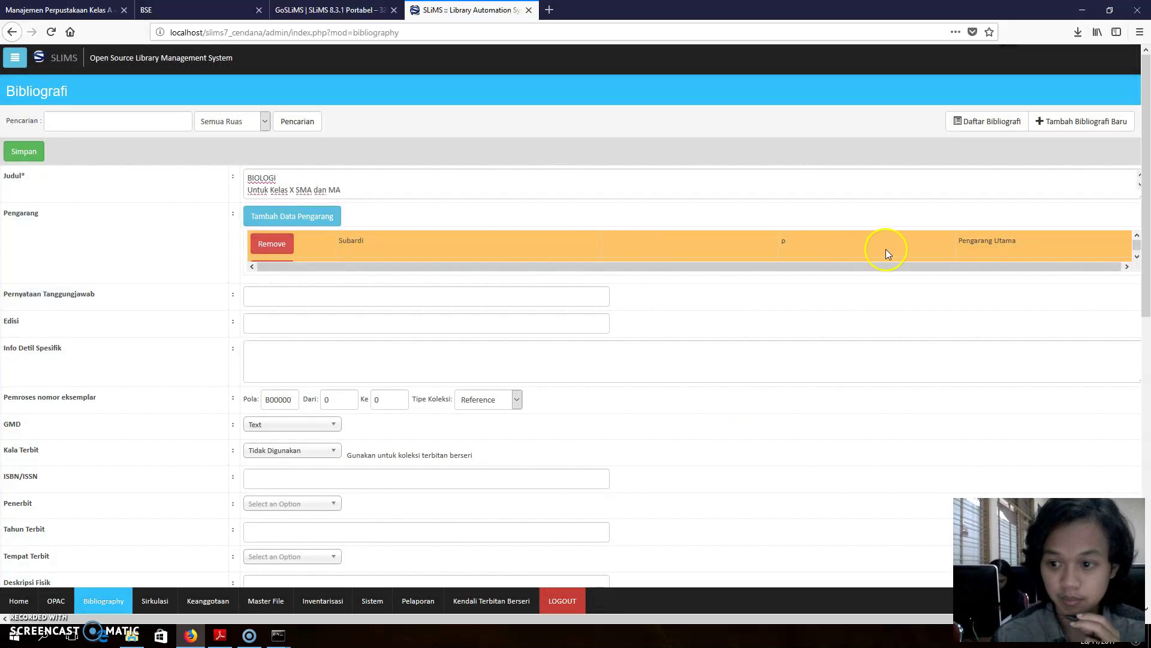
scroll(886, 249, down, 1)
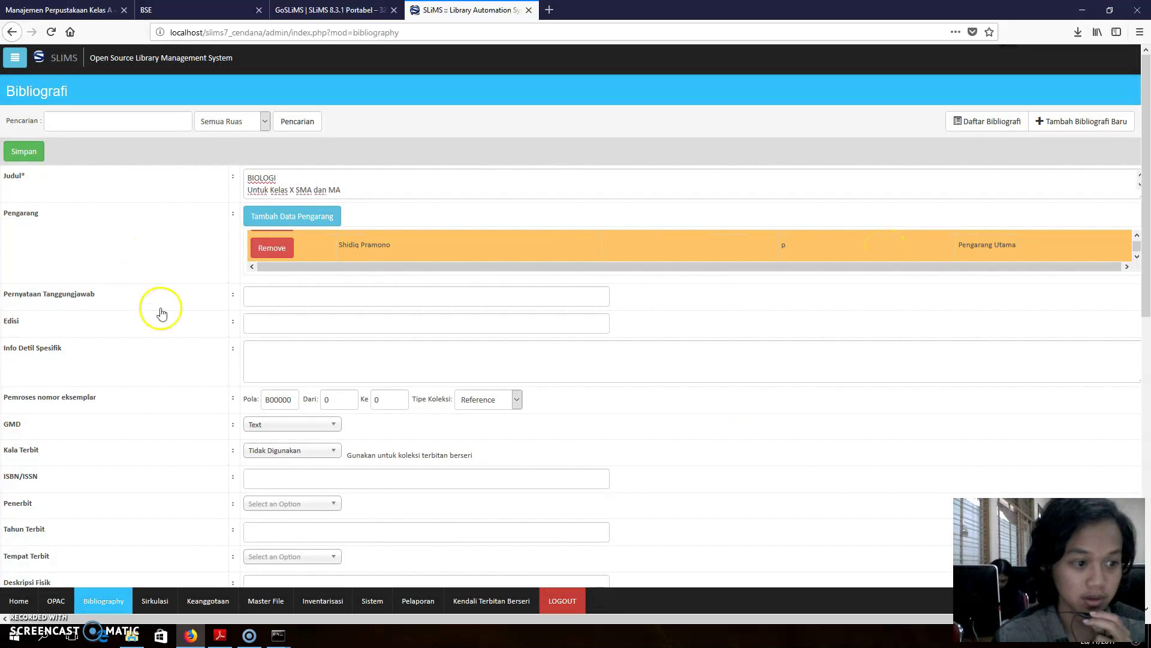
Step: Copy the catalogue entry, from author heading to "25 cm", from the PDF's copyright page into the record's Pernyataan Tanggungjawab field
click(258, 295)
click(260, 298)
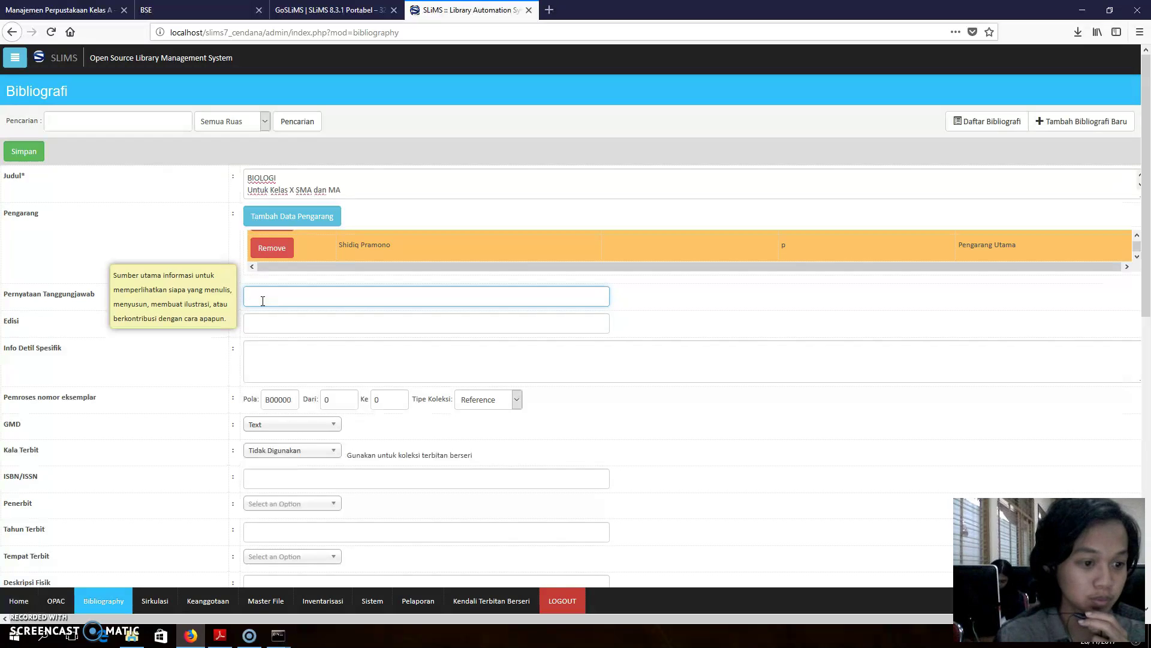
click(163, 638)
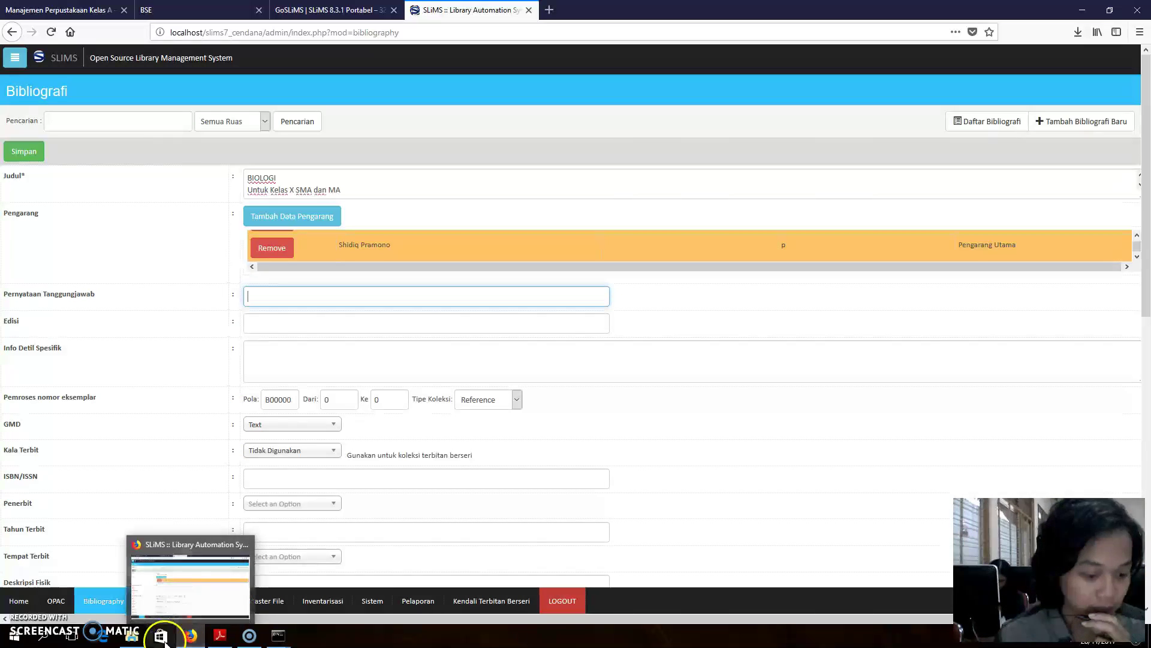
click(220, 635)
scroll(397, 341, down, 10)
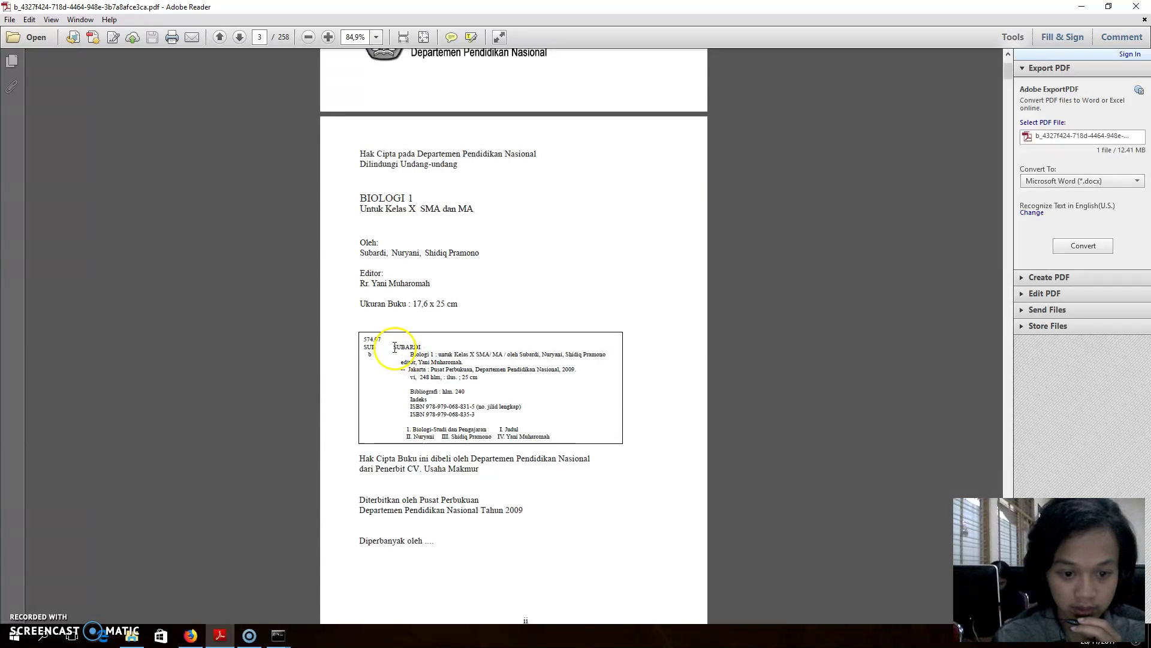
drag(408, 352, 478, 378)
right_click(478, 377)
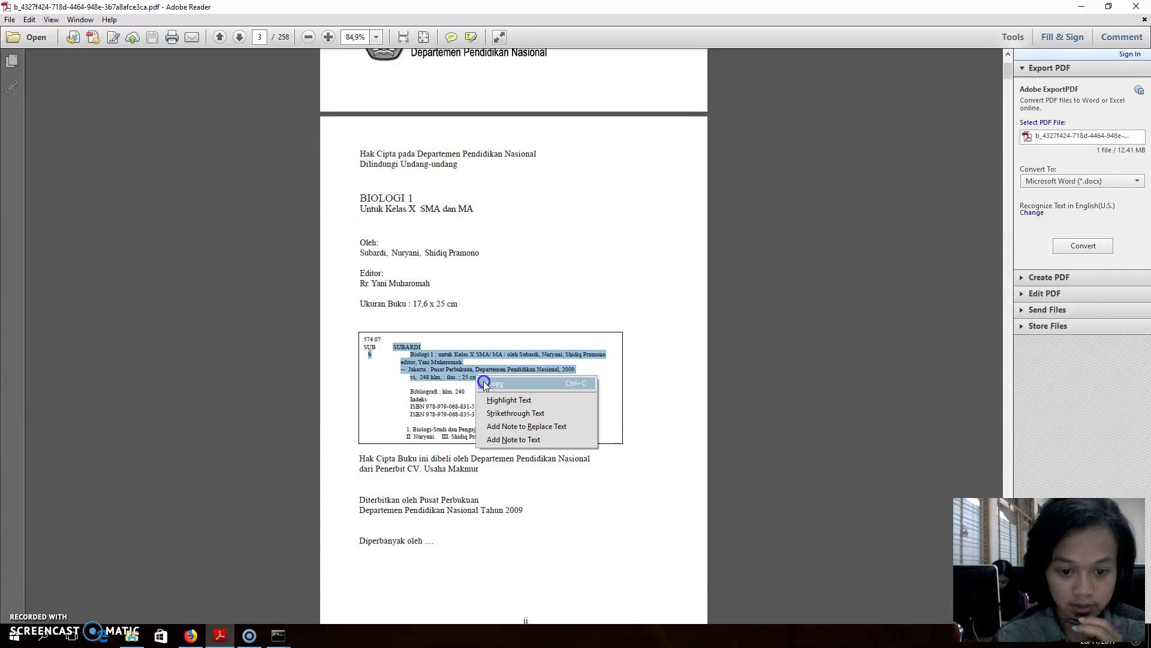
click(496, 380)
click(222, 631)
click(335, 296)
right_click(335, 296)
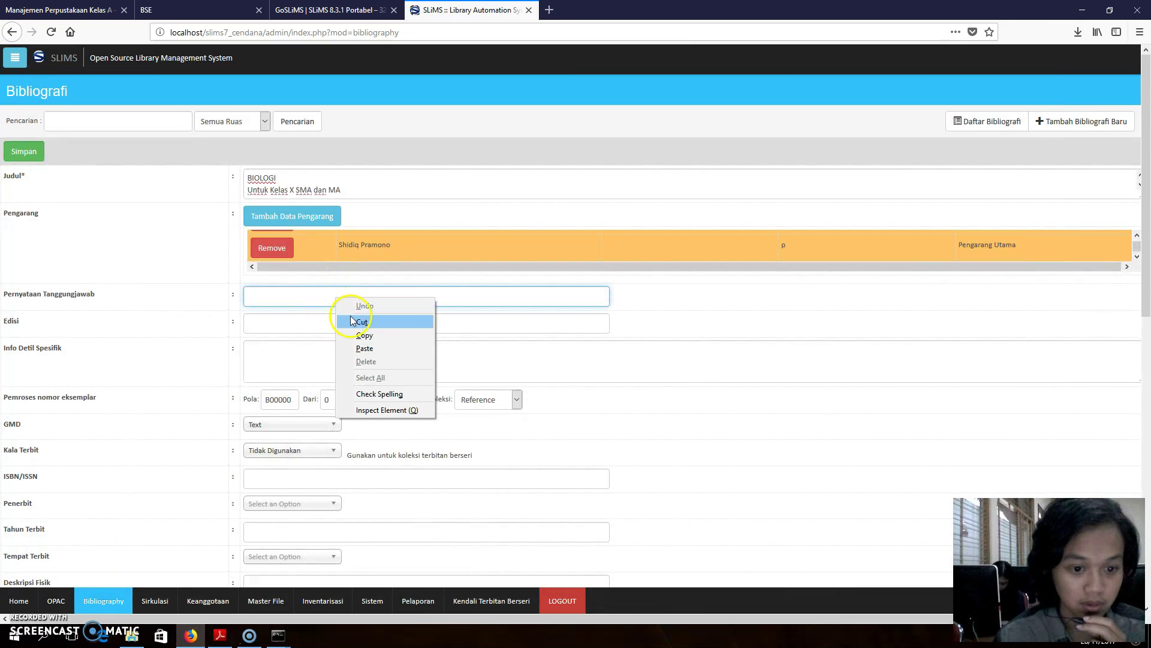
click(354, 346)
Step: Set the record's Edisi field to 2009
click(272, 329)
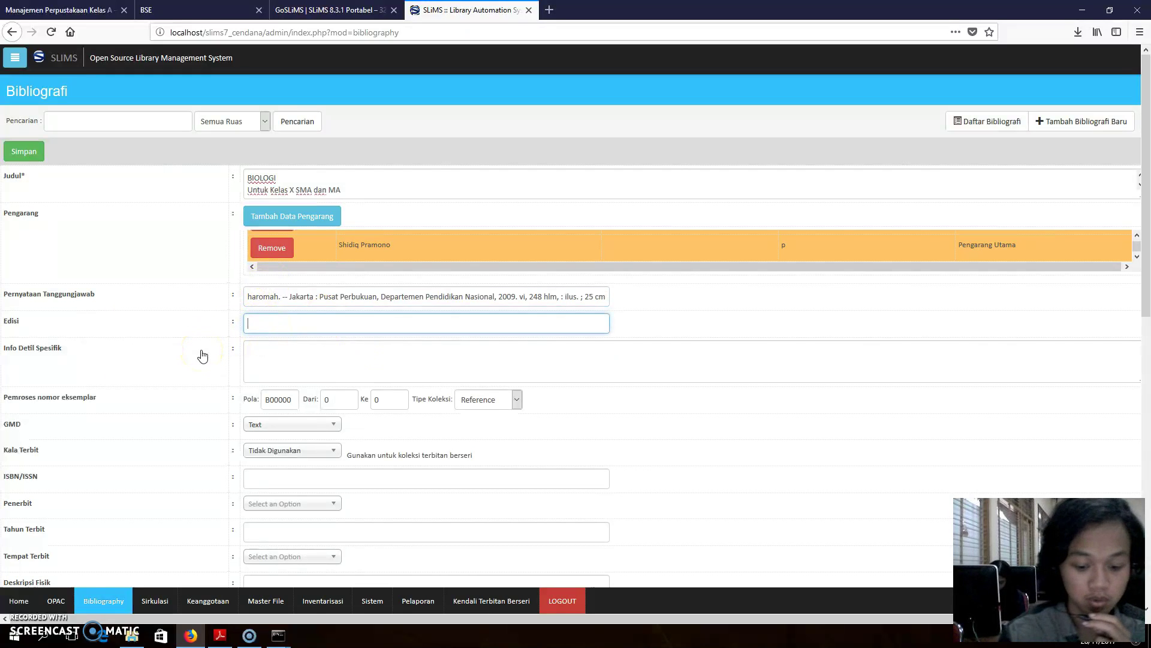
text(2009)
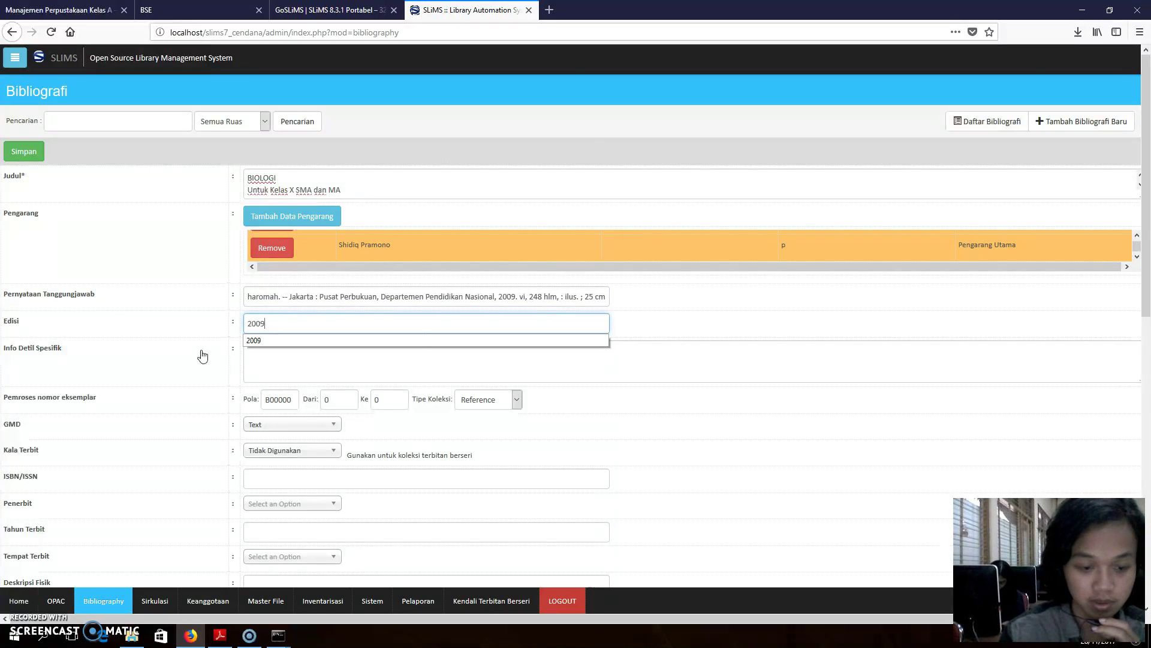
click(283, 340)
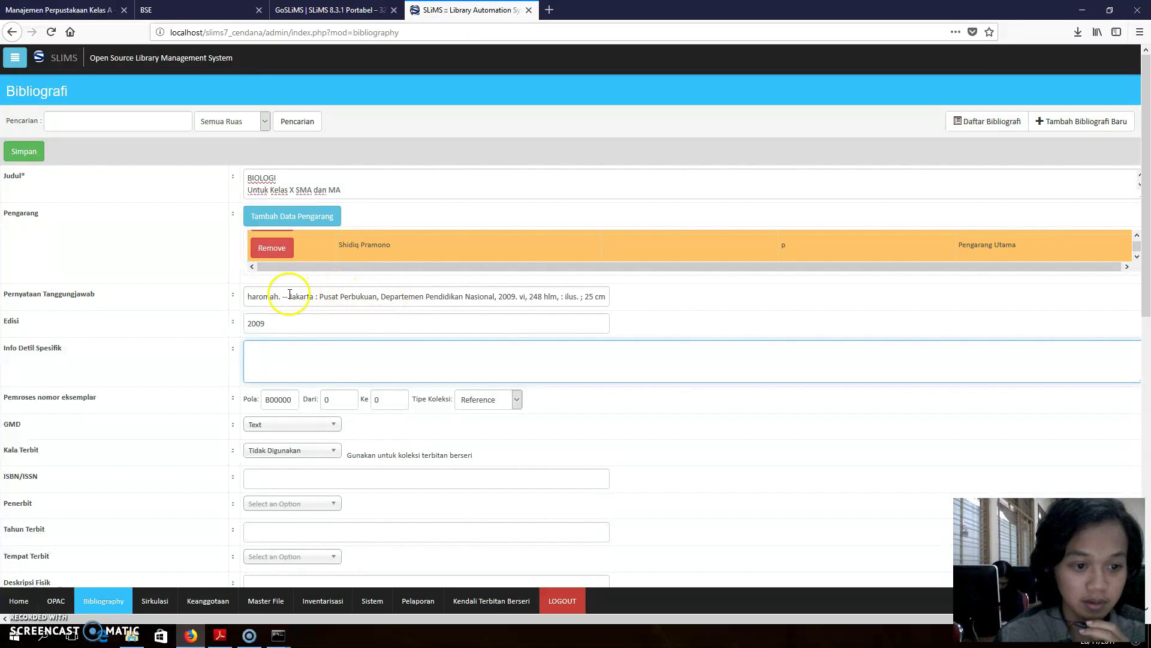
Step: Paste the copied catalogue entry into the Info Detil Spesifik field
drag(290, 297, 592, 306)
right_click(592, 306)
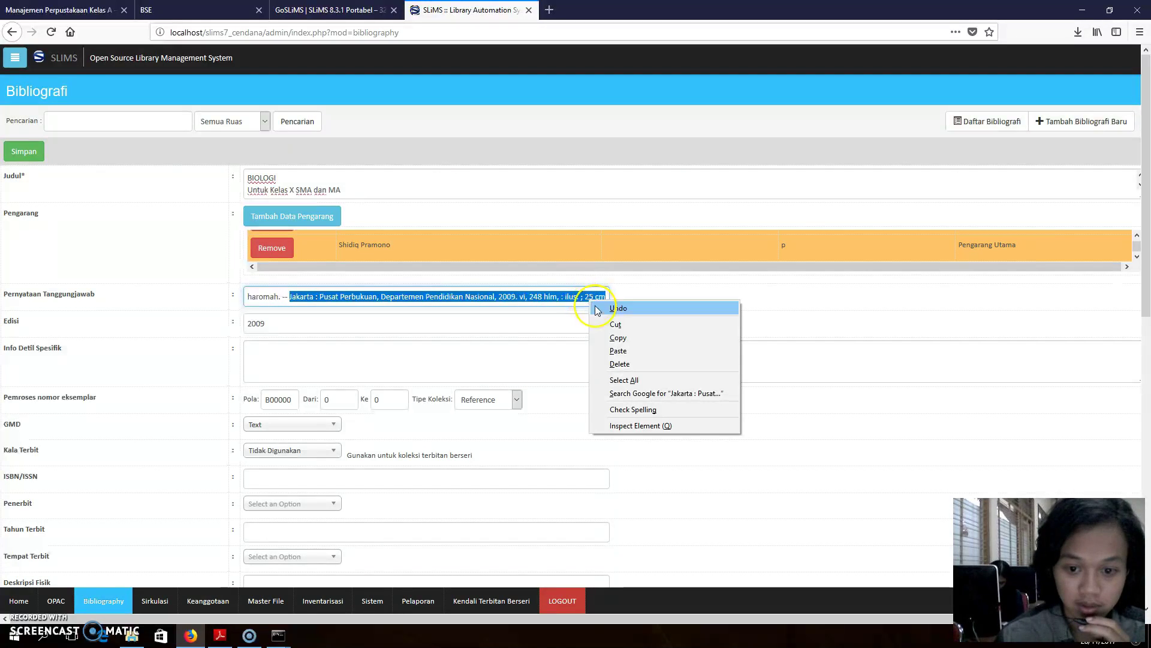
click(605, 335)
right_click(406, 354)
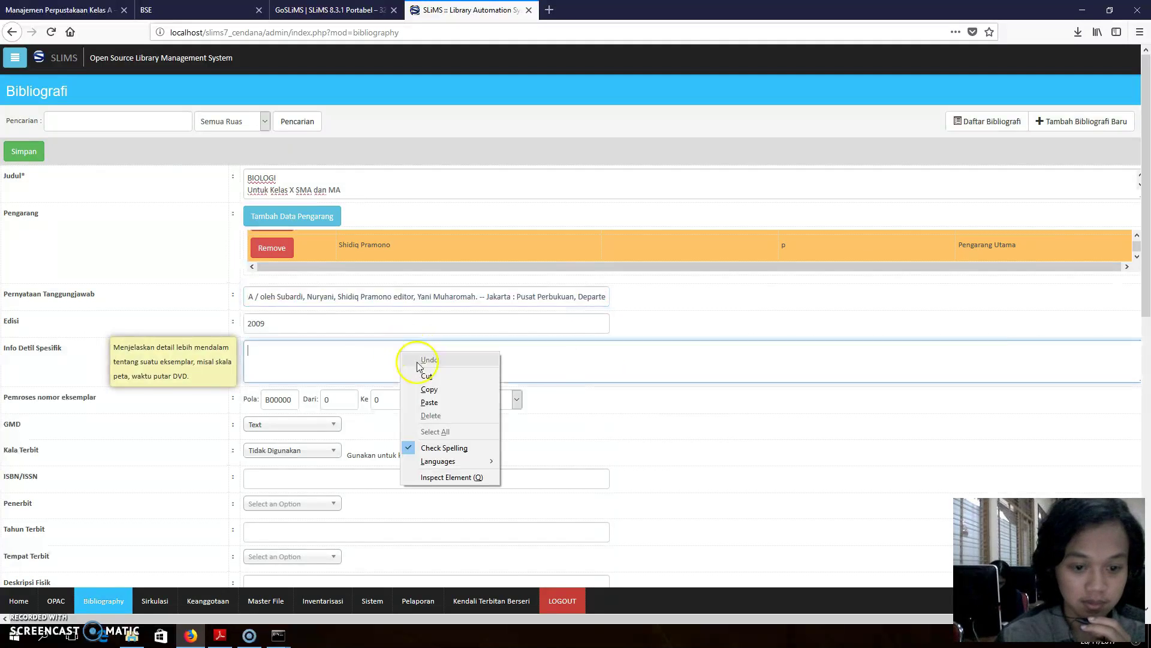
click(439, 401)
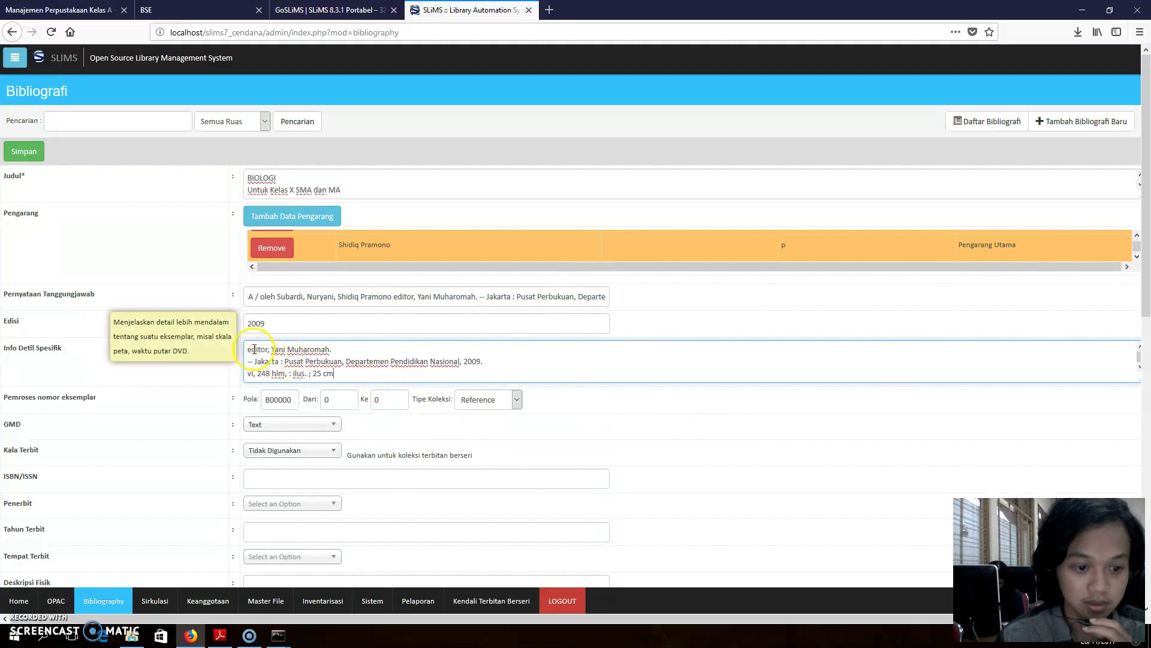
Step: Replace the text before "Jakarta" in Info Detil Spesifik with "diterbitkan di" and remove "vi," before "248 hlm"
scroll(269, 358, up, 2)
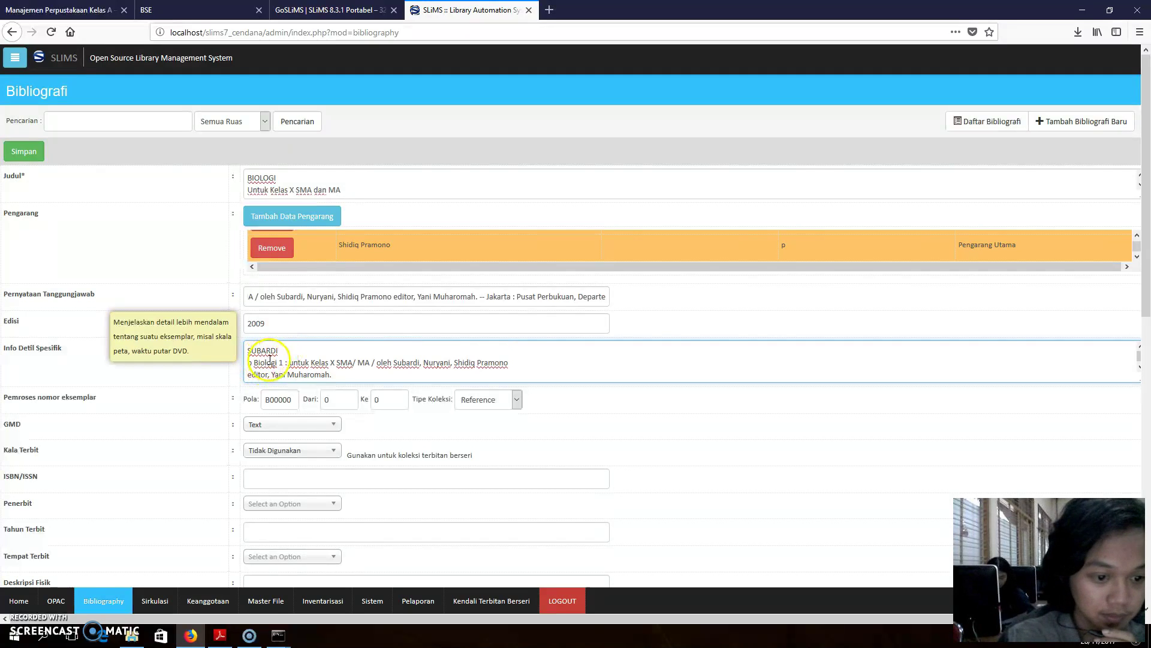
scroll(279, 361, down, 1)
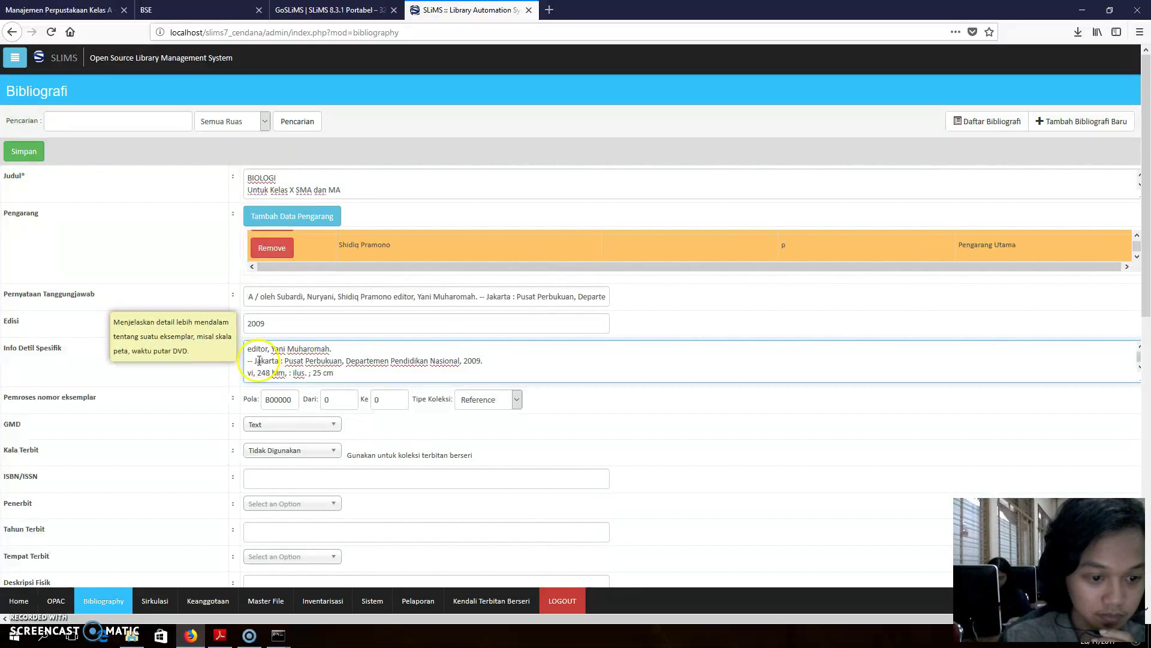
drag(257, 361, 237, 333)
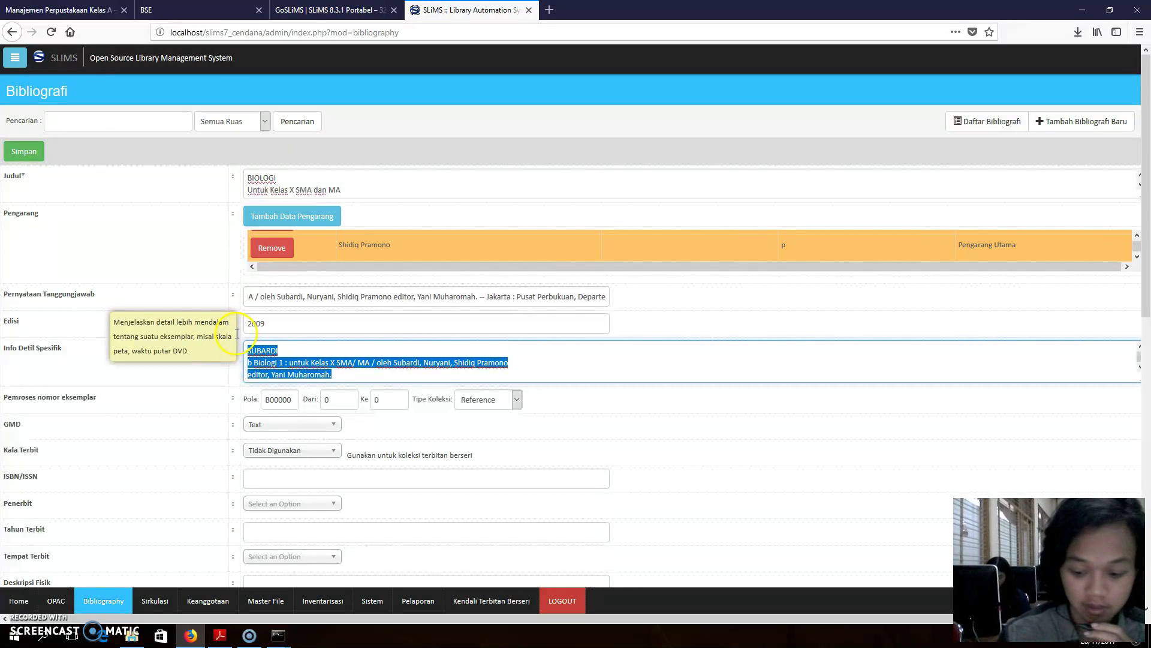
key(BackSpace)
text(diter)
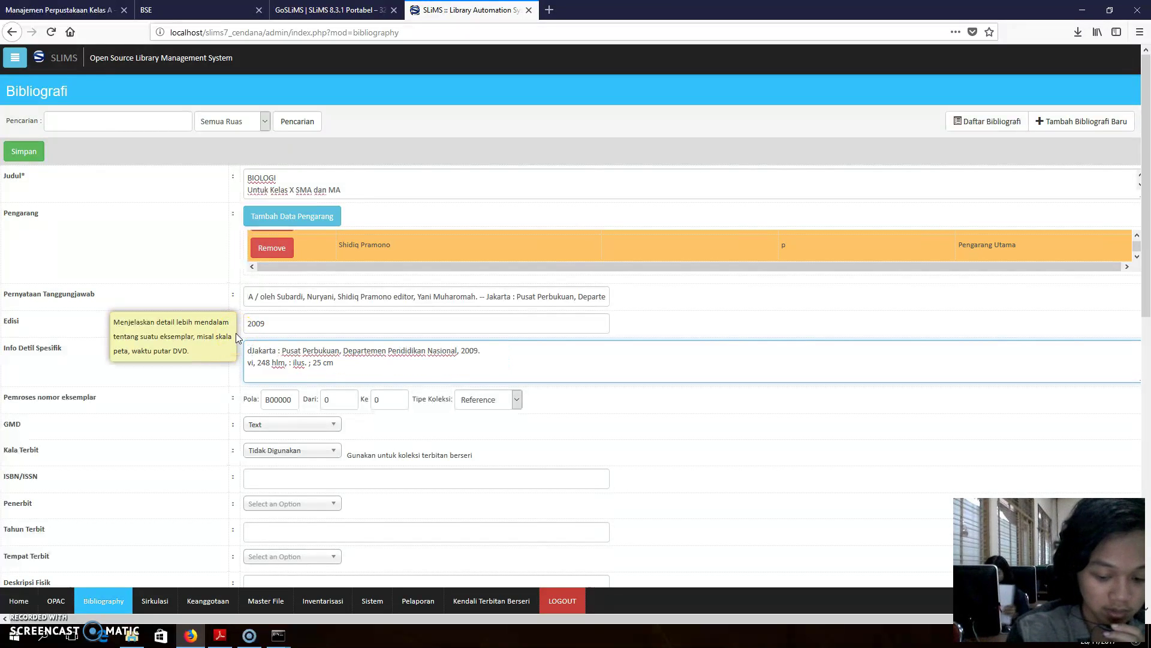
text(bitka)
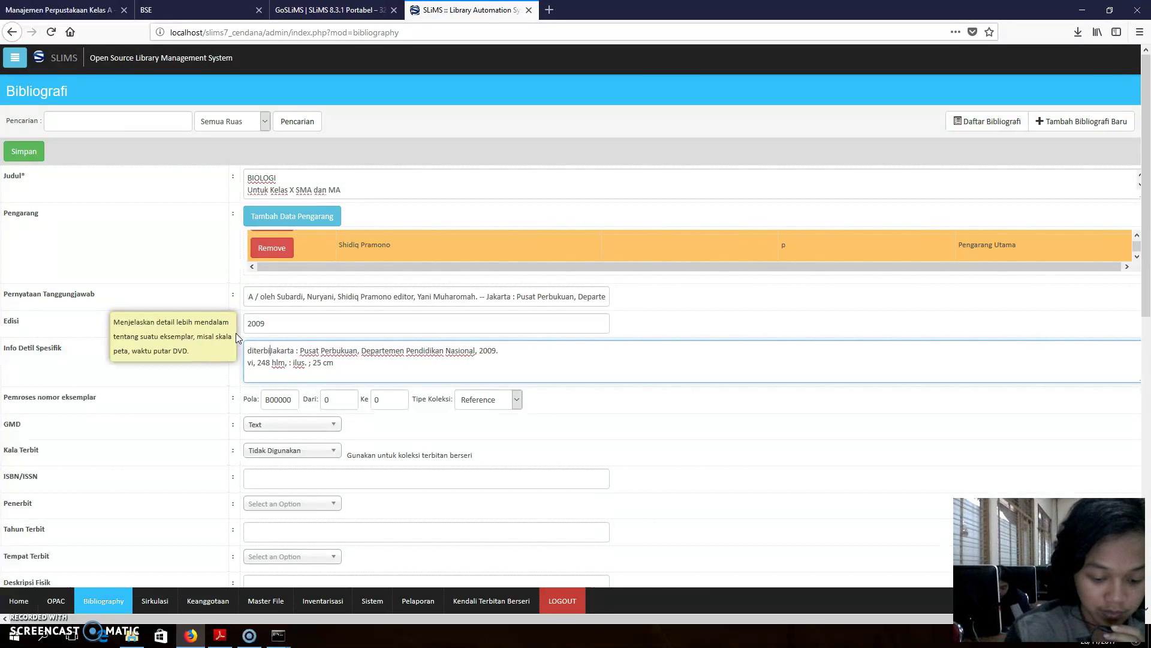
text(n d)
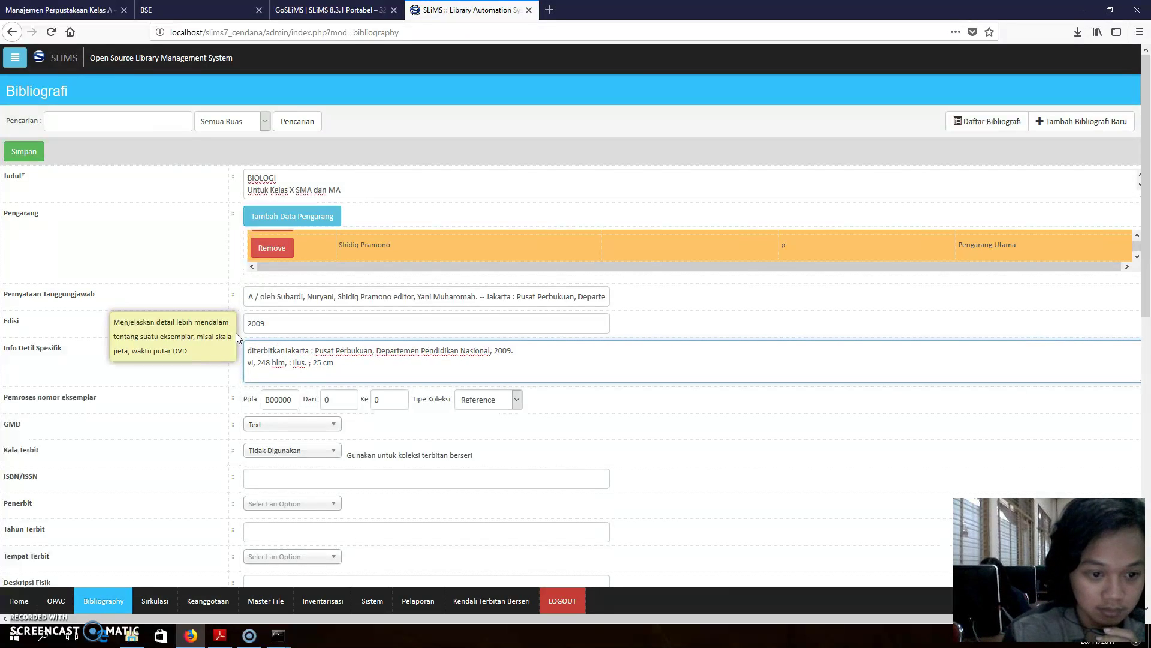
text(i)
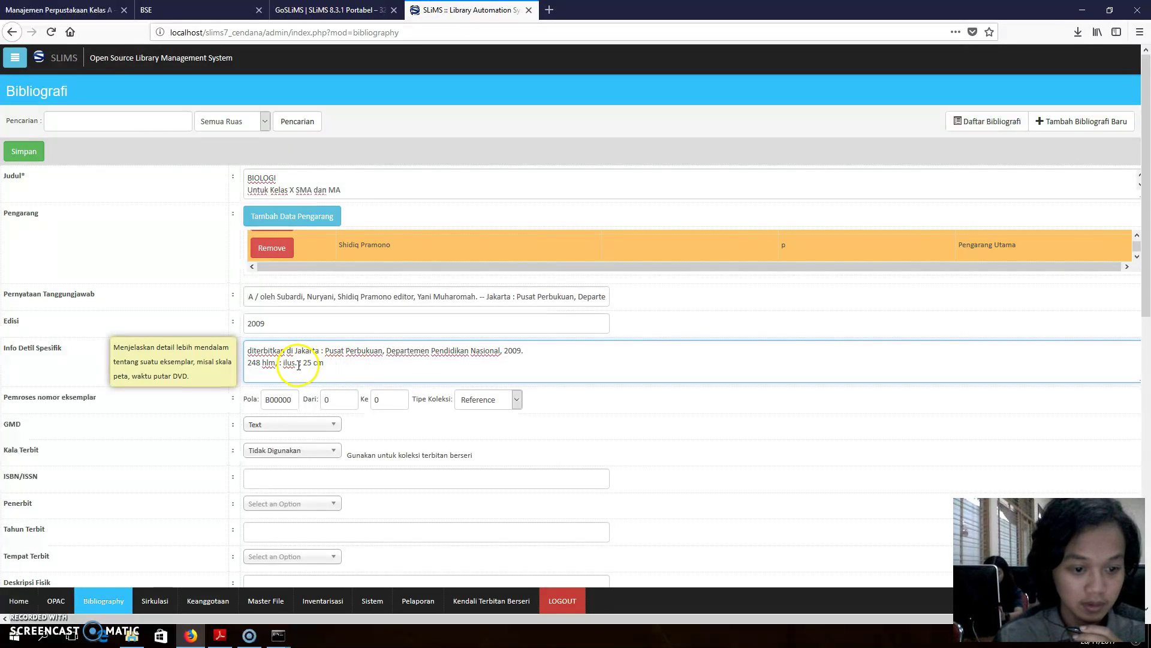
Step: Replace "ilus." with "tebal" in the Info Detil Spesifik field
text(eba)
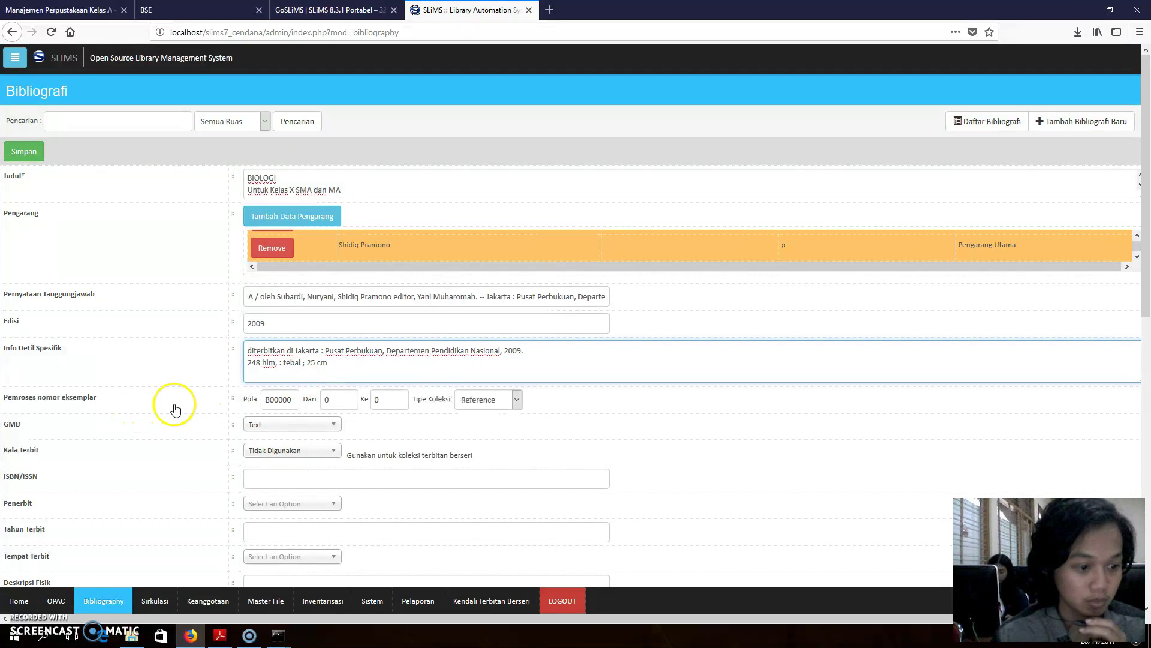
Step: Choose Text as the record's GMD and Tidak Digunakan as its Kala Terbit
click(318, 427)
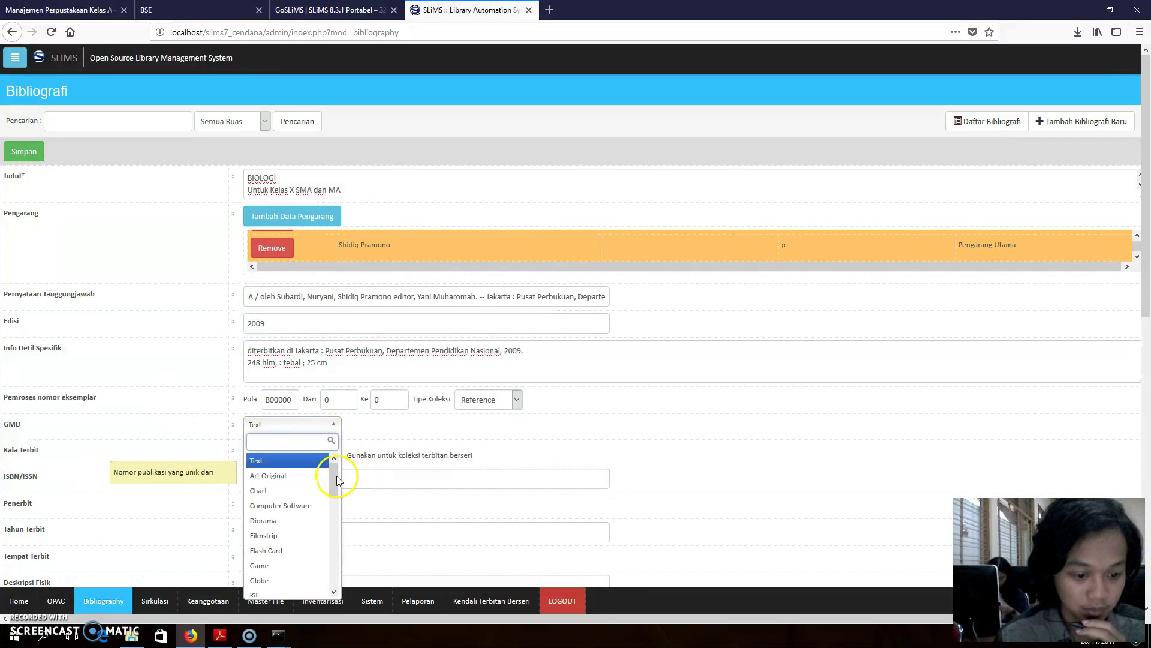
click(291, 463)
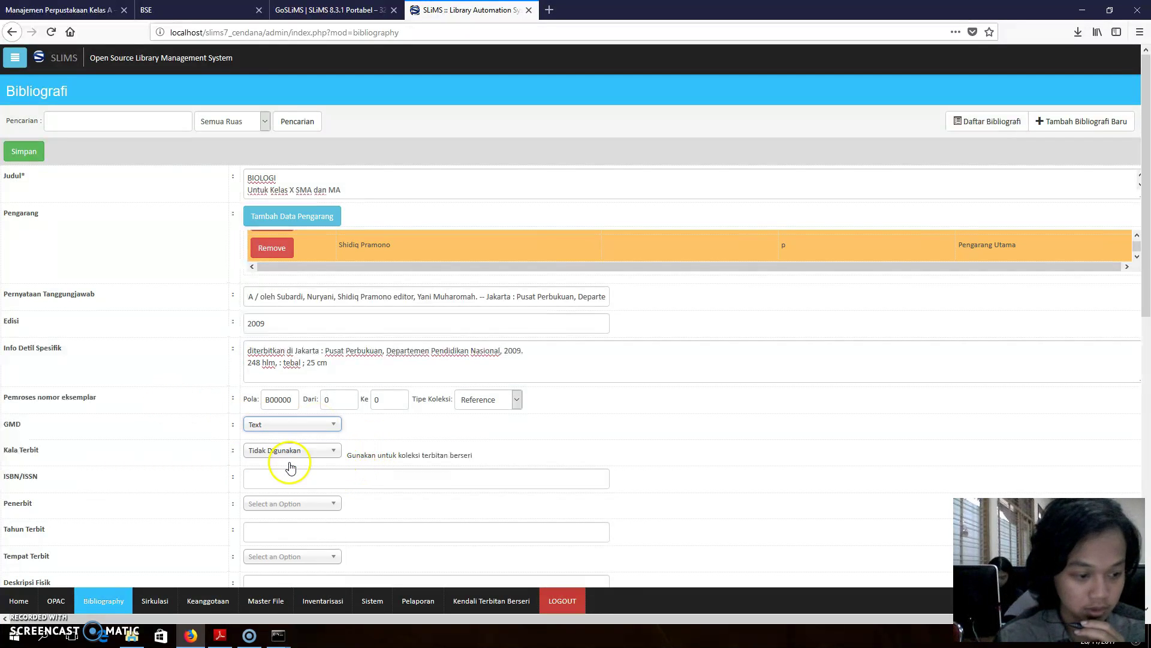
click(292, 457)
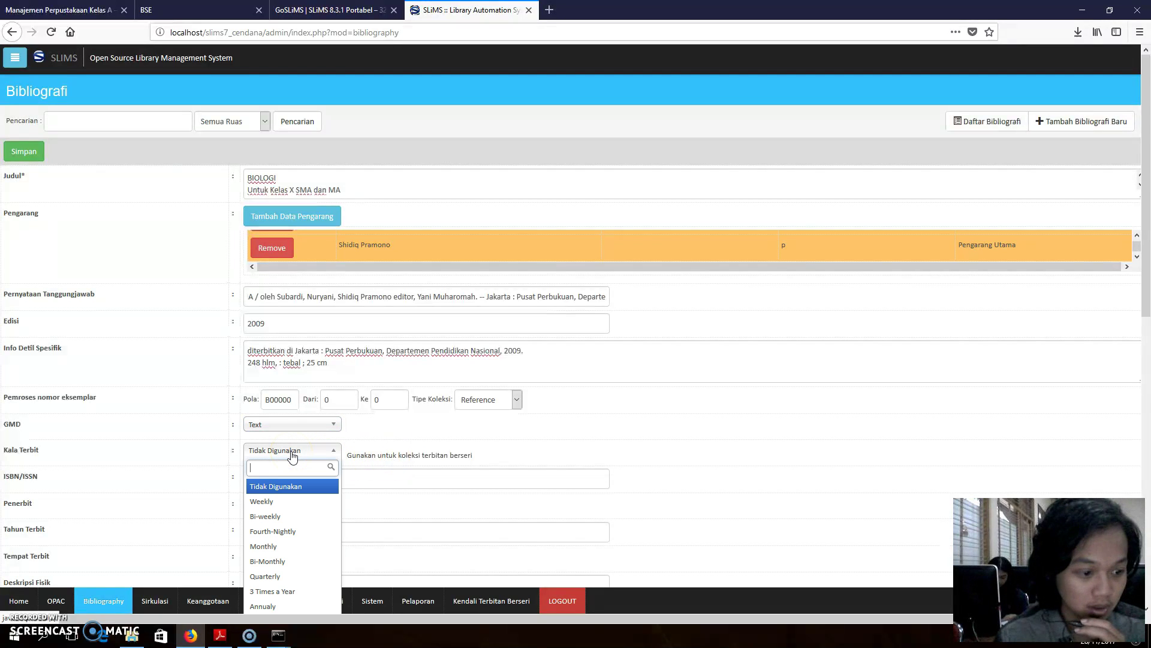
click(296, 488)
click(297, 487)
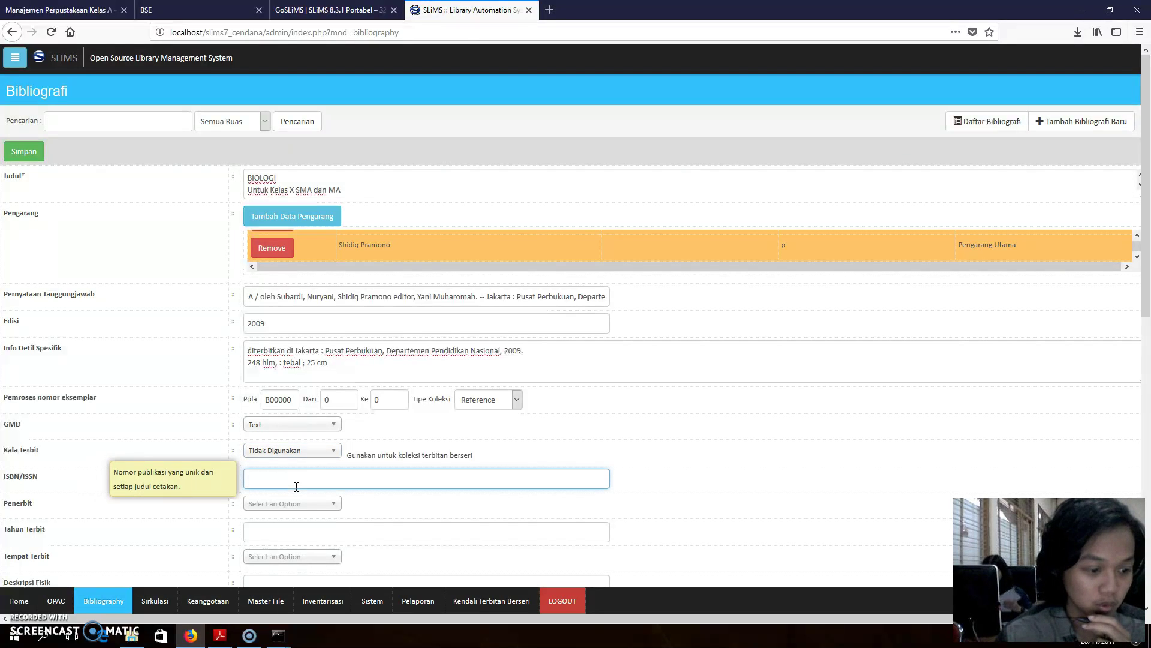
click(219, 635)
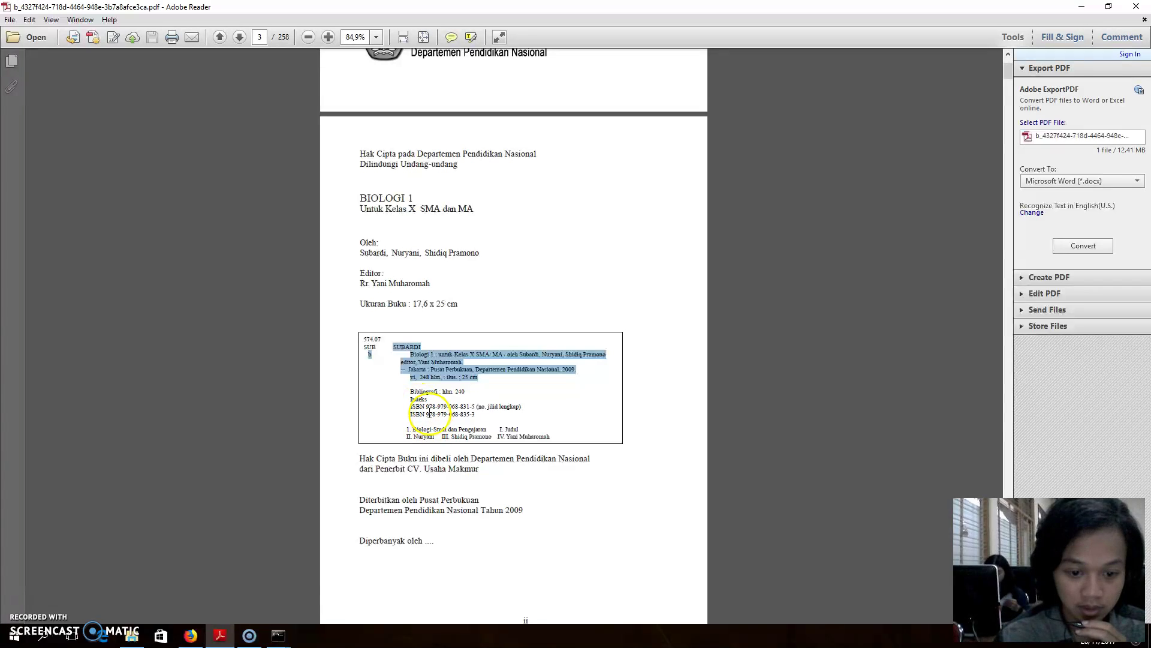
drag(425, 413, 474, 418)
right_click(475, 417)
click(480, 423)
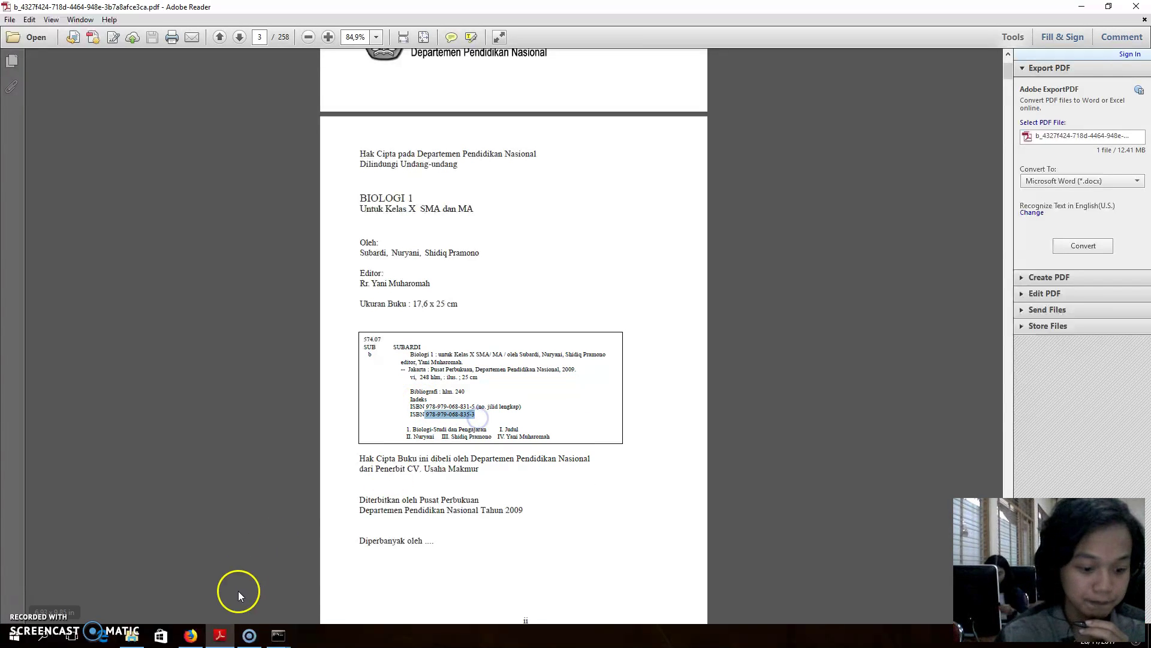
click(219, 633)
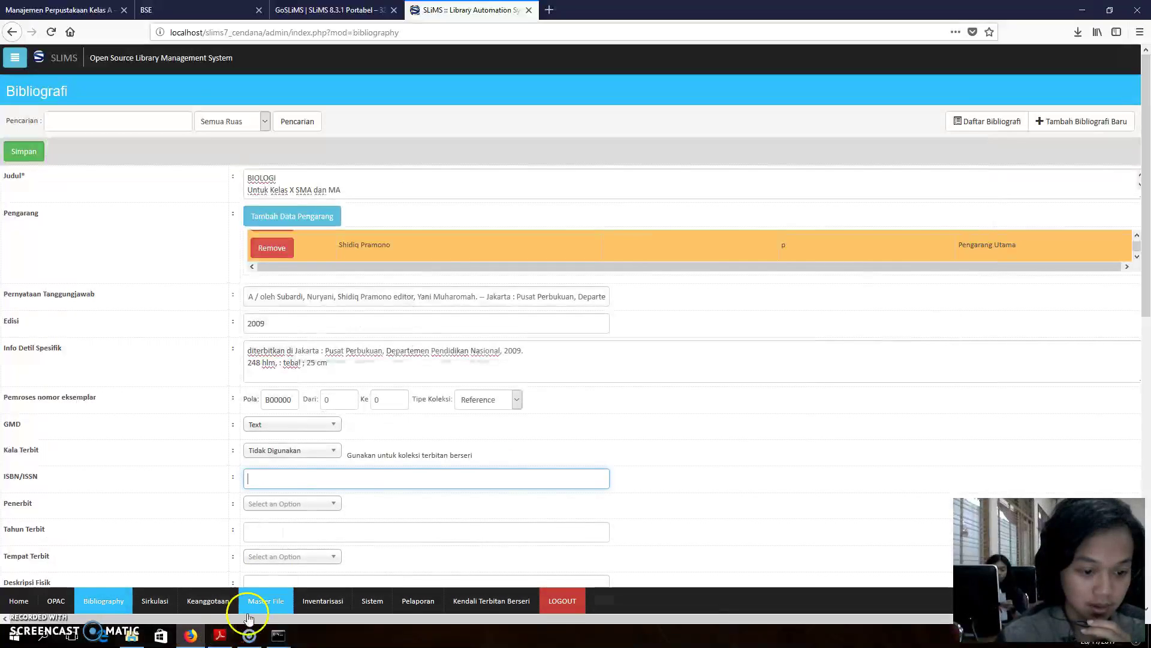
right_click(276, 481)
click(304, 533)
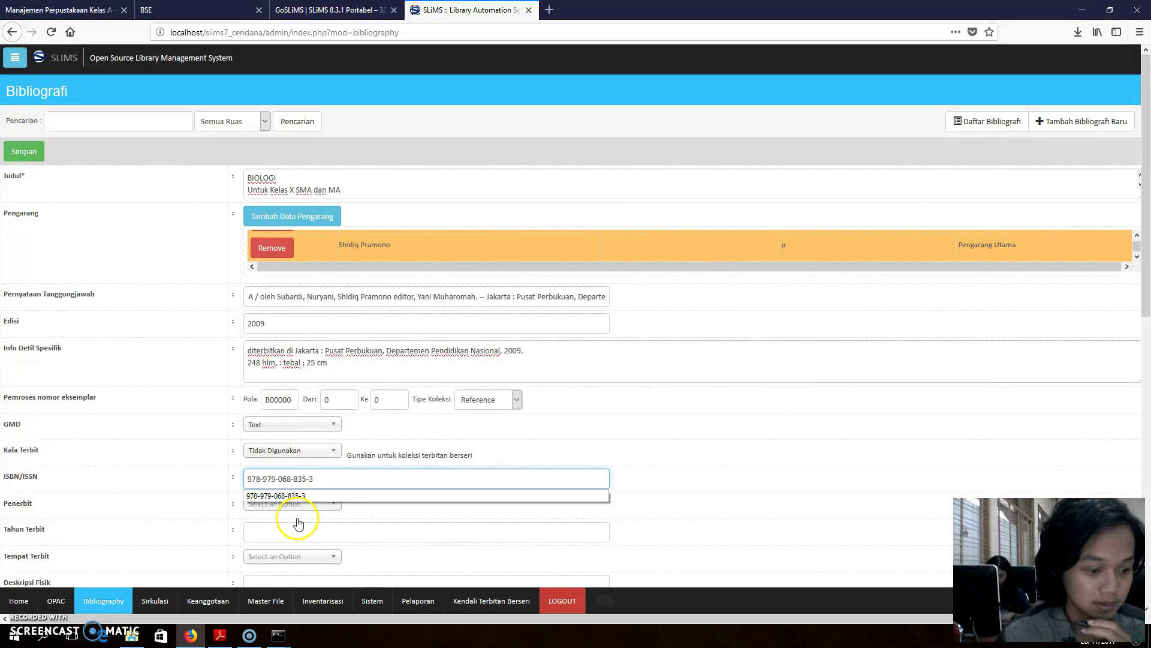
Step: Copy the publisher "Pusat Perbukuan Departemen Pendidikan Nasional" from the PDF's copyright page and set it as the record's Penerbit
click(295, 503)
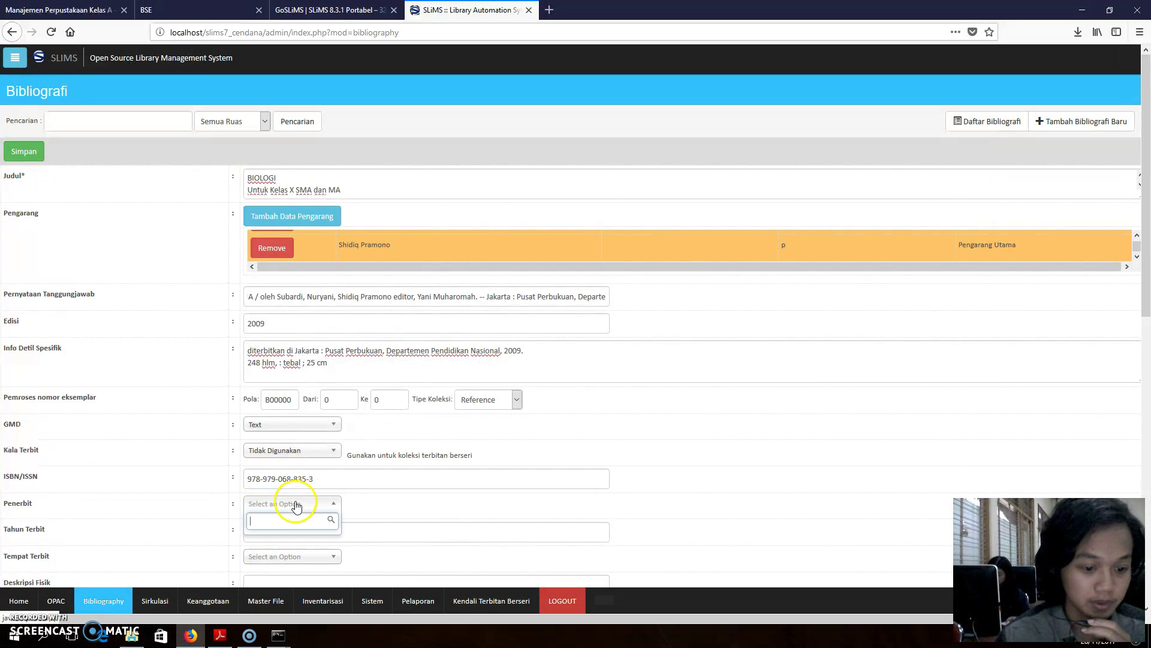
click(217, 635)
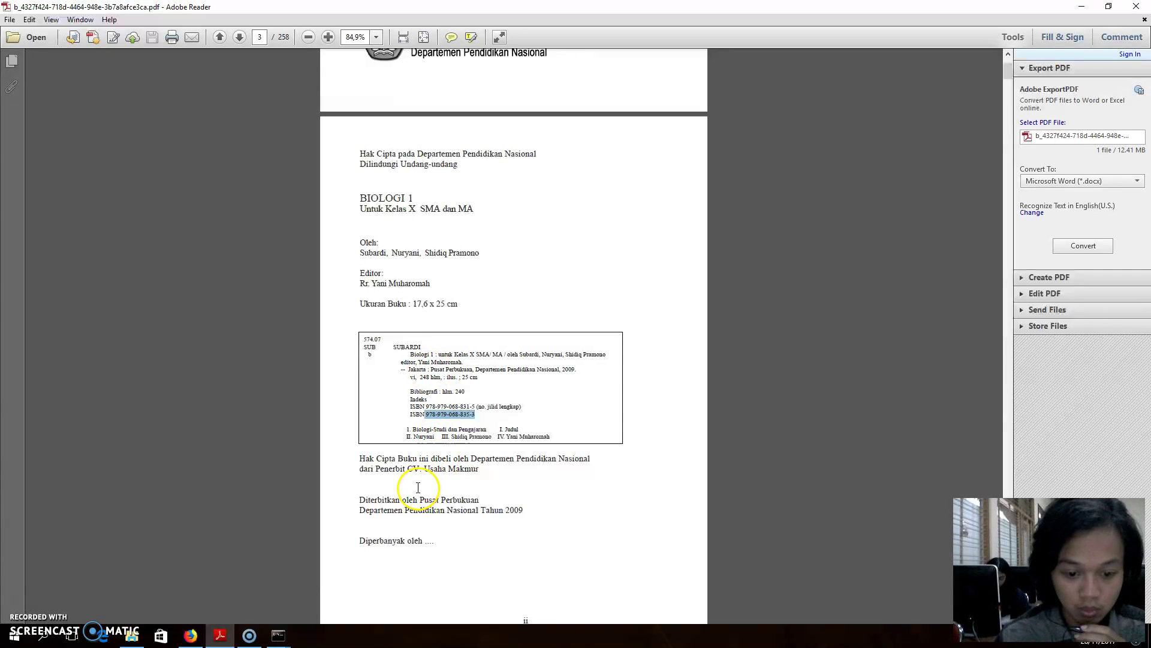
drag(420, 499, 450, 516)
right_click(462, 517)
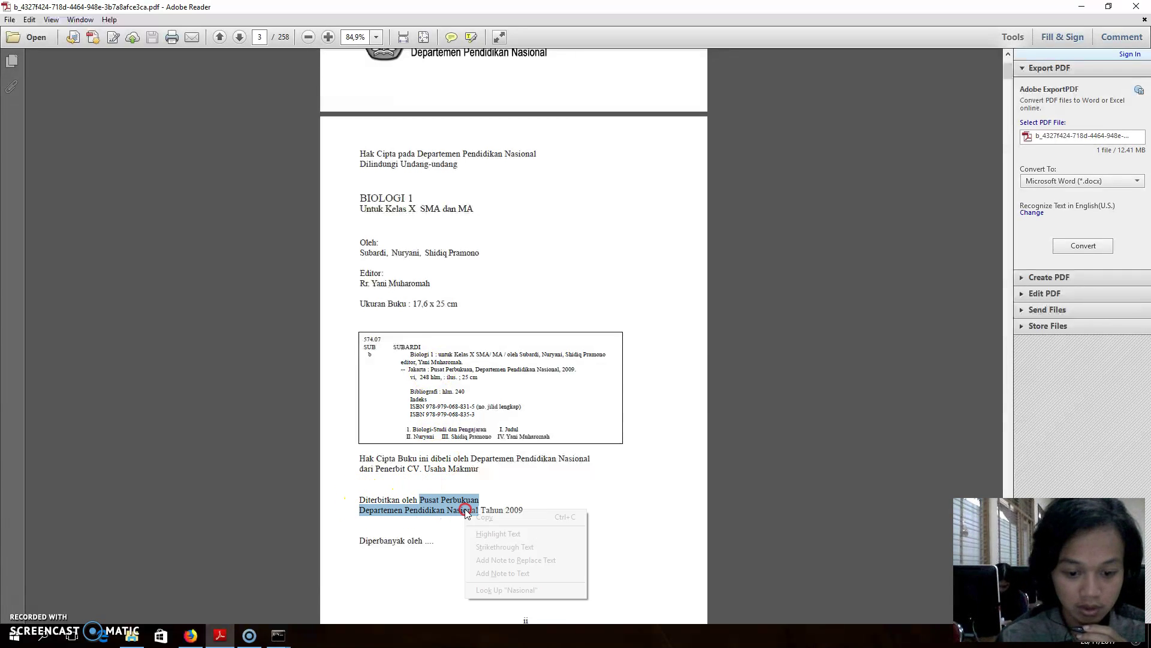
click(483, 524)
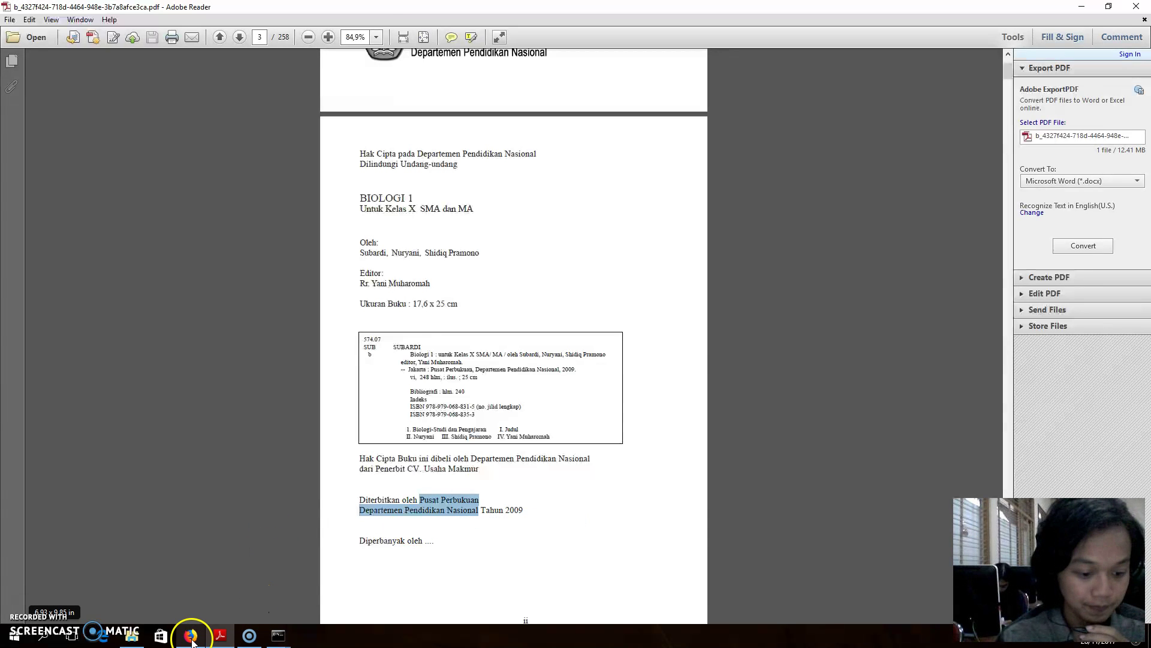
click(190, 635)
right_click(269, 508)
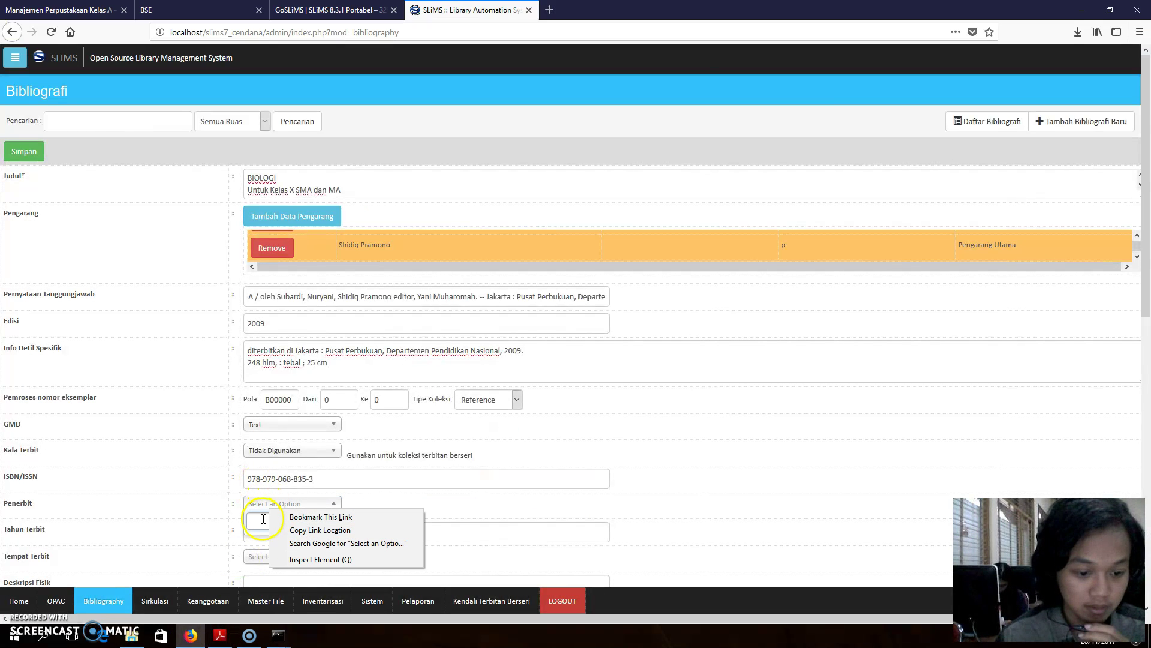
click(257, 522)
right_click(262, 526)
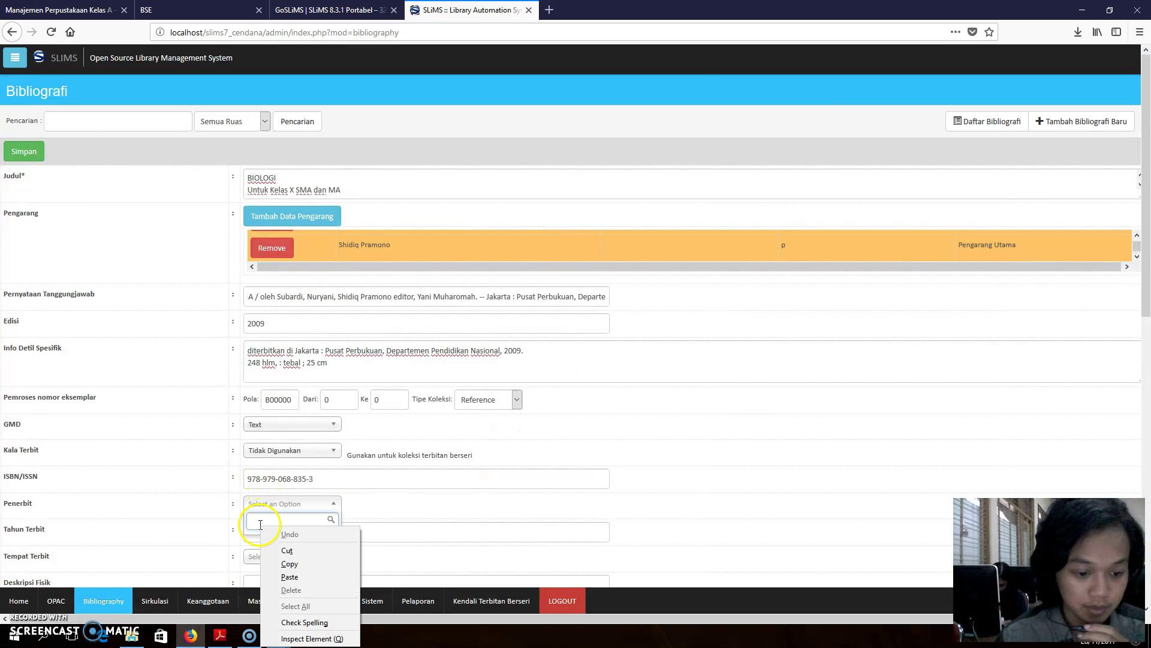
click(289, 576)
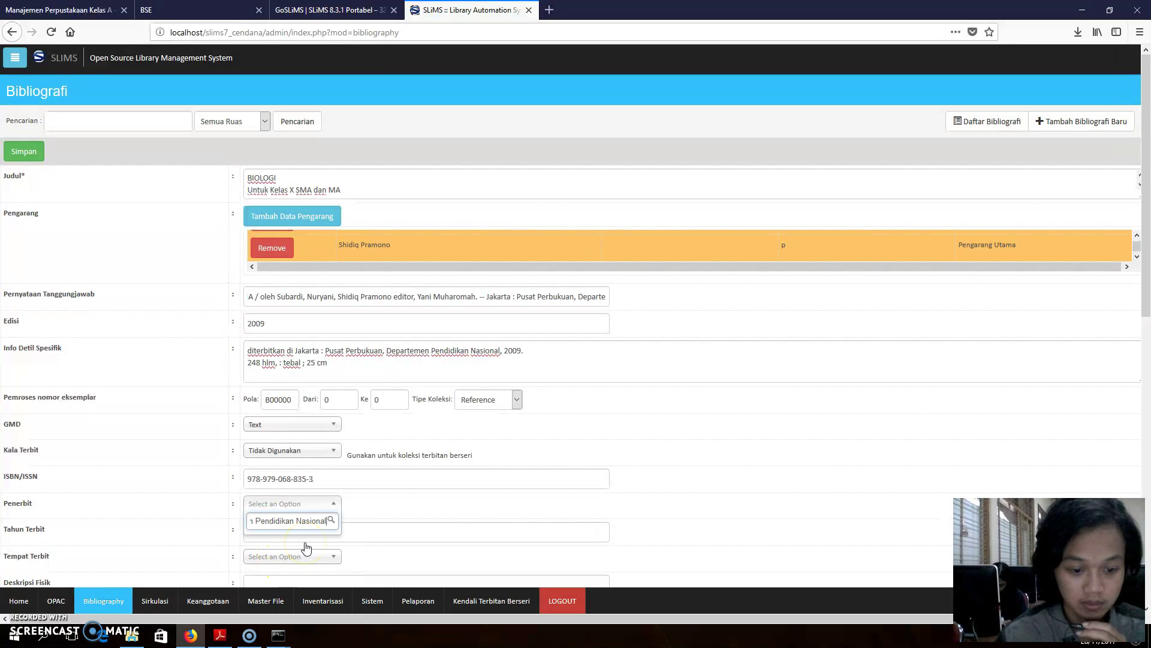
click(306, 547)
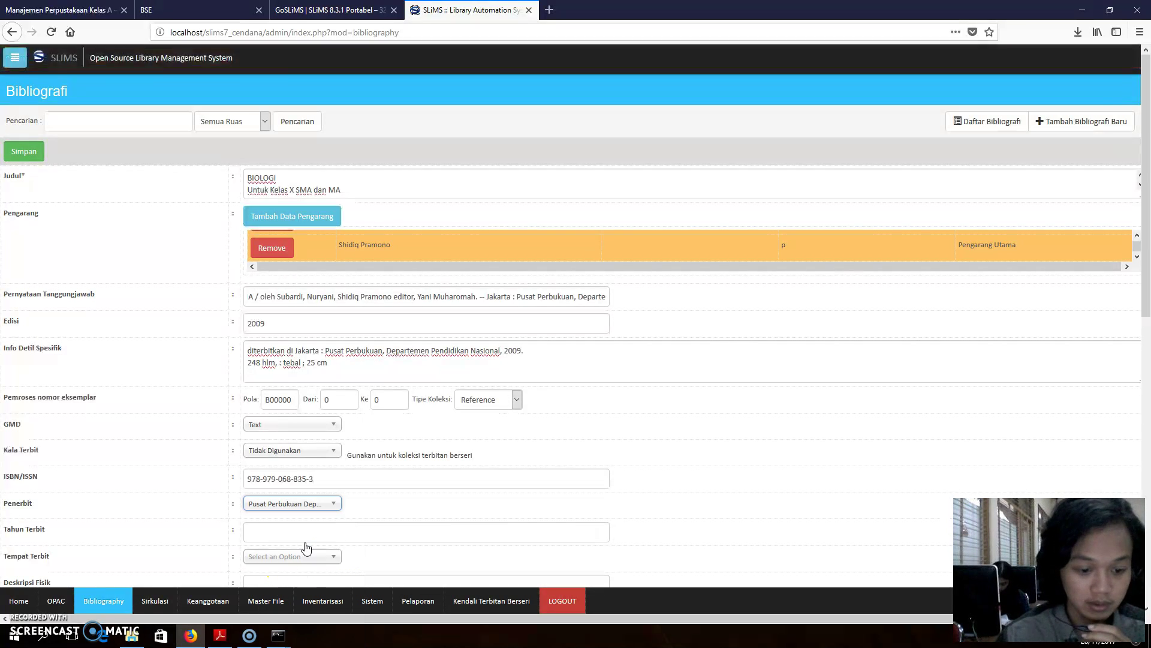
Step: Set the record's Tahun Terbit to 2009 and choose Jakarta as its Tempat Terbit
click(275, 527)
click(277, 532)
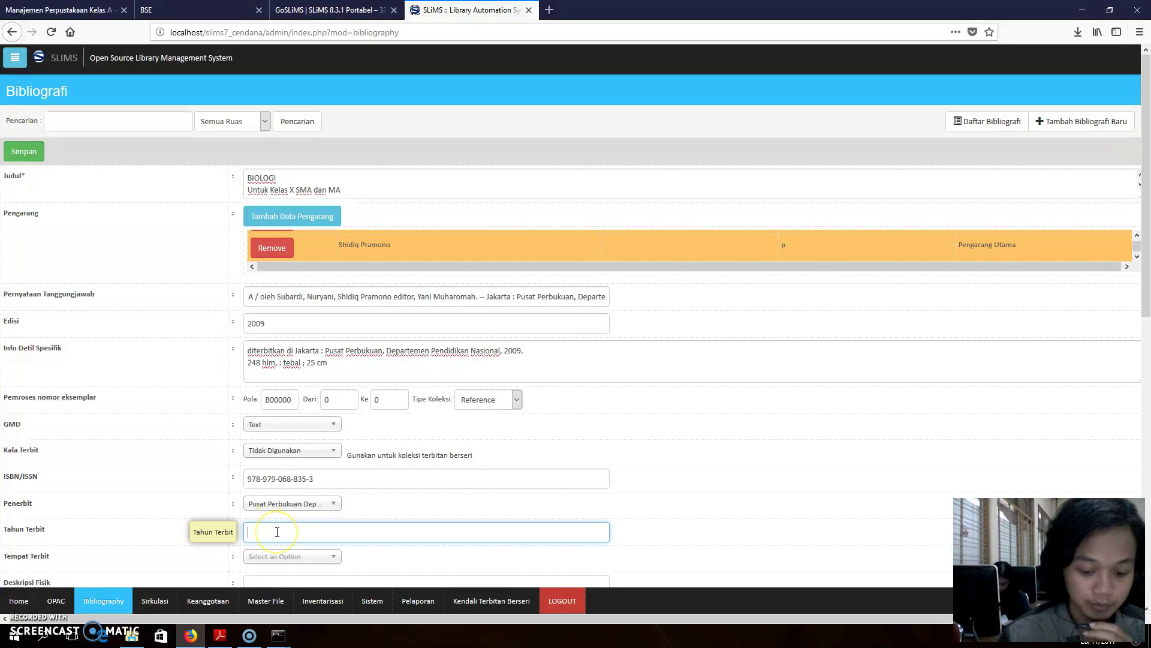
text(2009)
click(270, 548)
scroll(276, 399, down, 3)
click(280, 359)
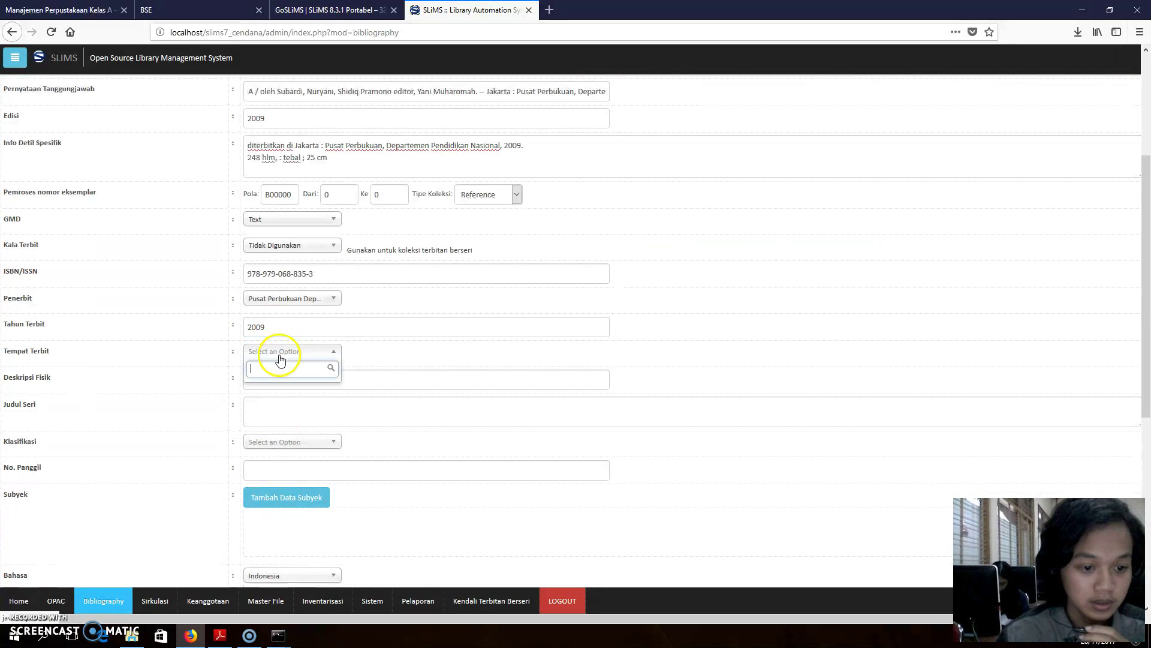
text(jakarta)
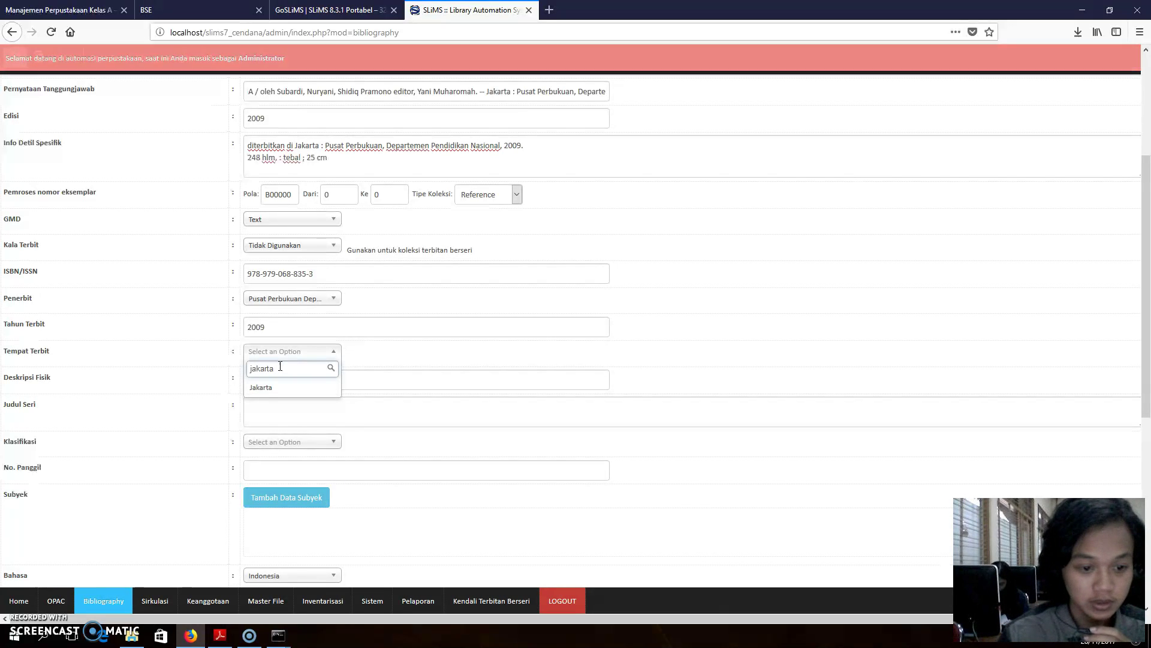
click(283, 387)
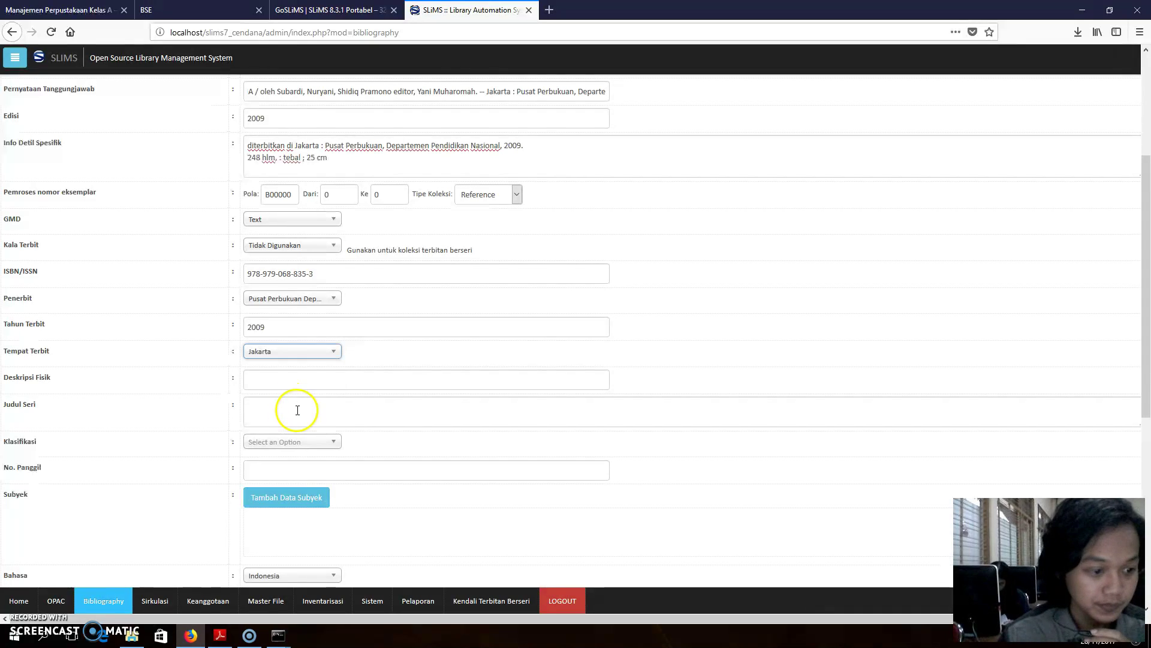
Step: Fill Deskripsi Fisik with "jumlah halaman : 248," followed by "Ukuran Buku : 17,6 x 25 cm" copied from the PDF's copyright page
click(290, 381)
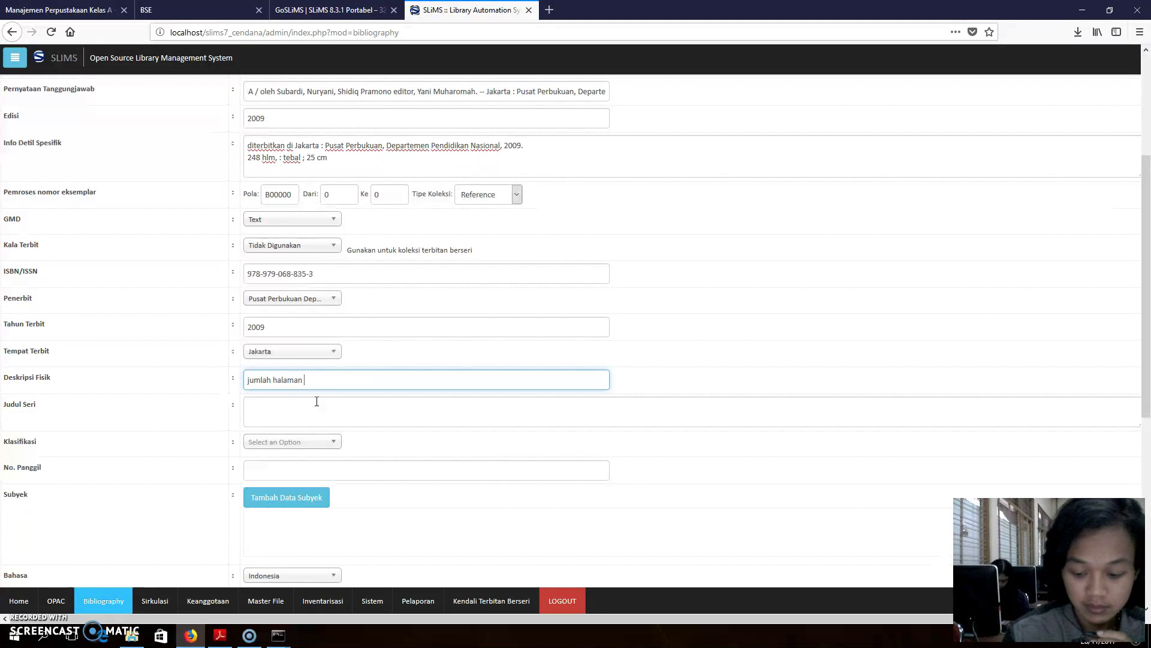
text(: 248, teba)
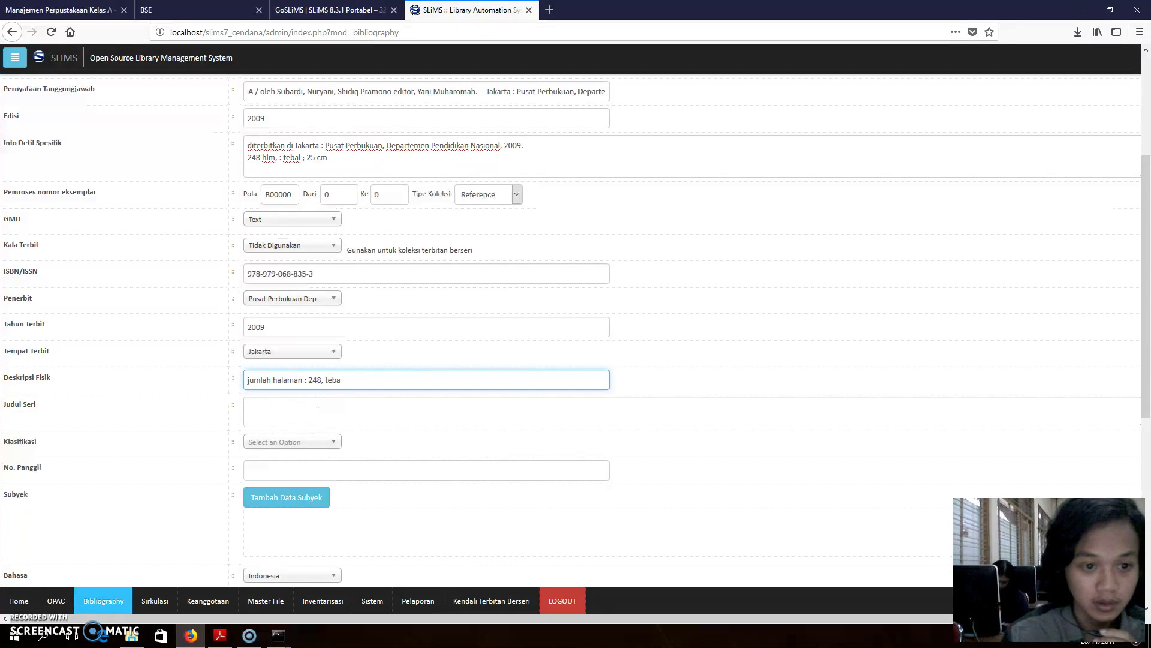
click(220, 635)
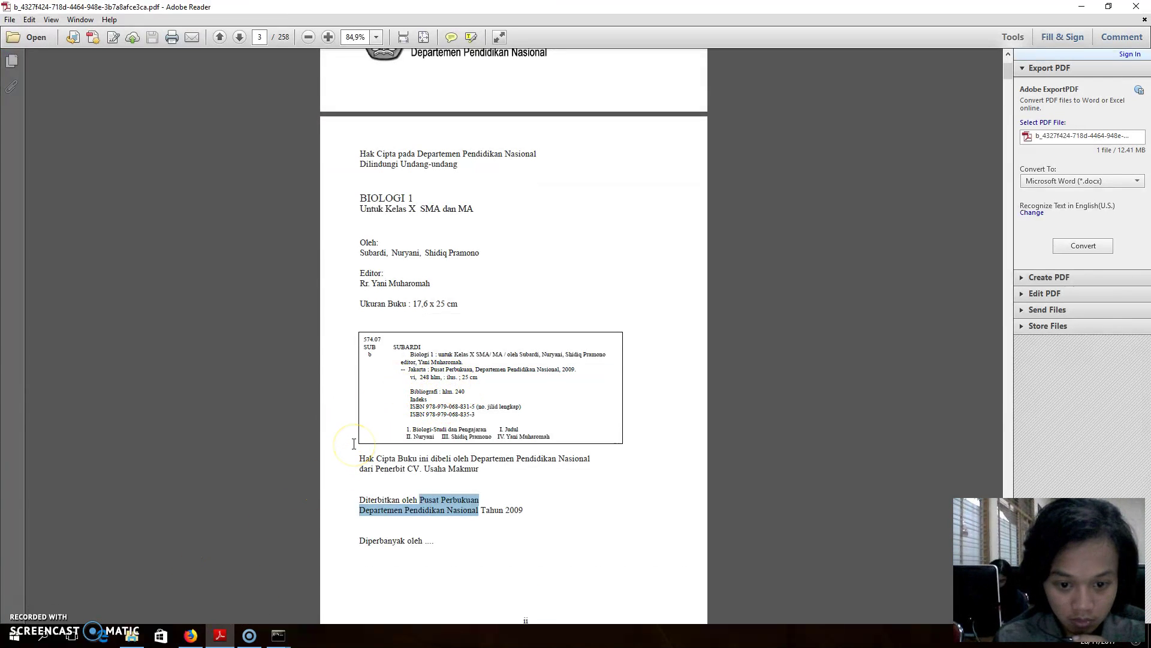
scroll(422, 338, down, 4)
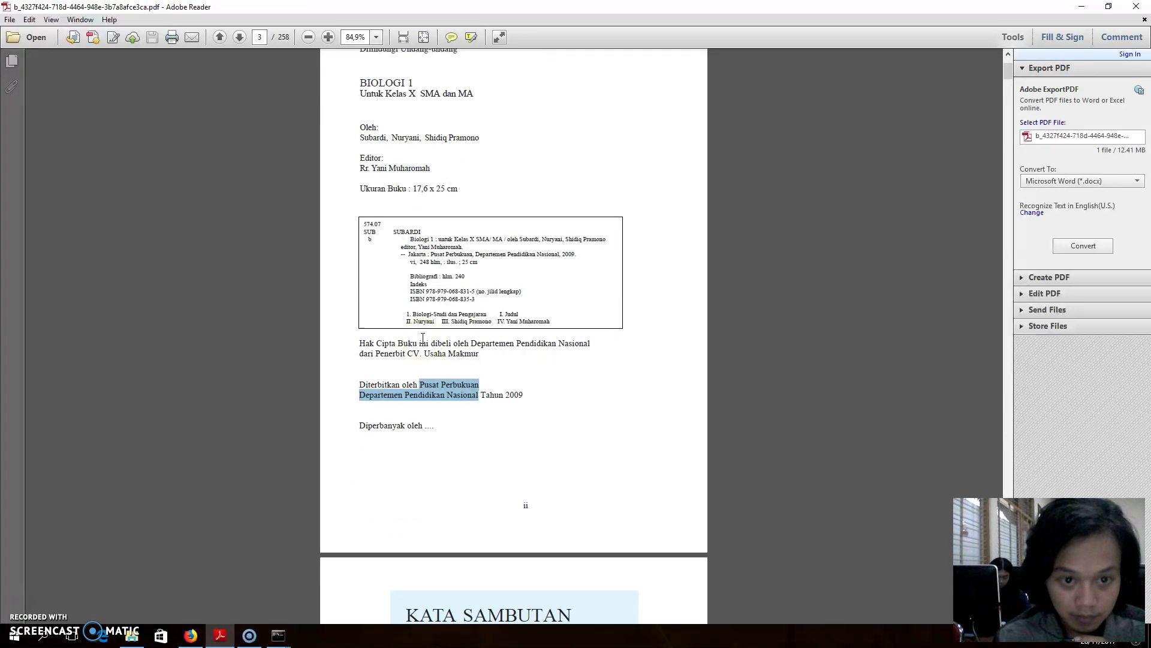
scroll(422, 337, up, 12)
scroll(423, 337, down, 5)
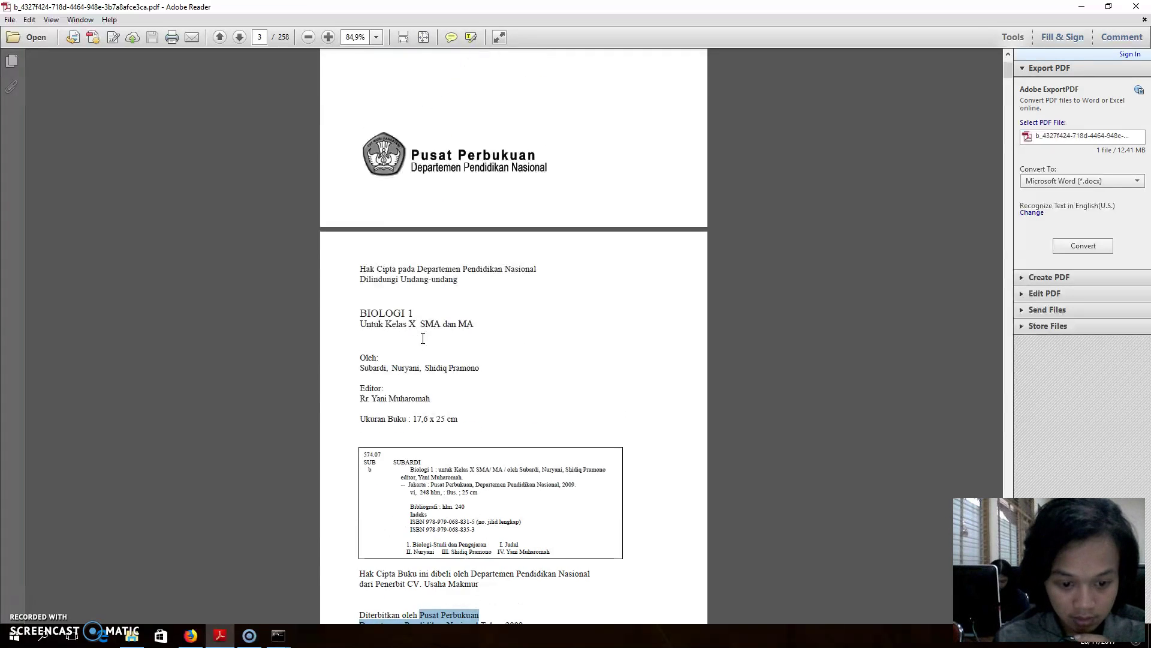
scroll(423, 338, down, 3)
drag(358, 333, 432, 335)
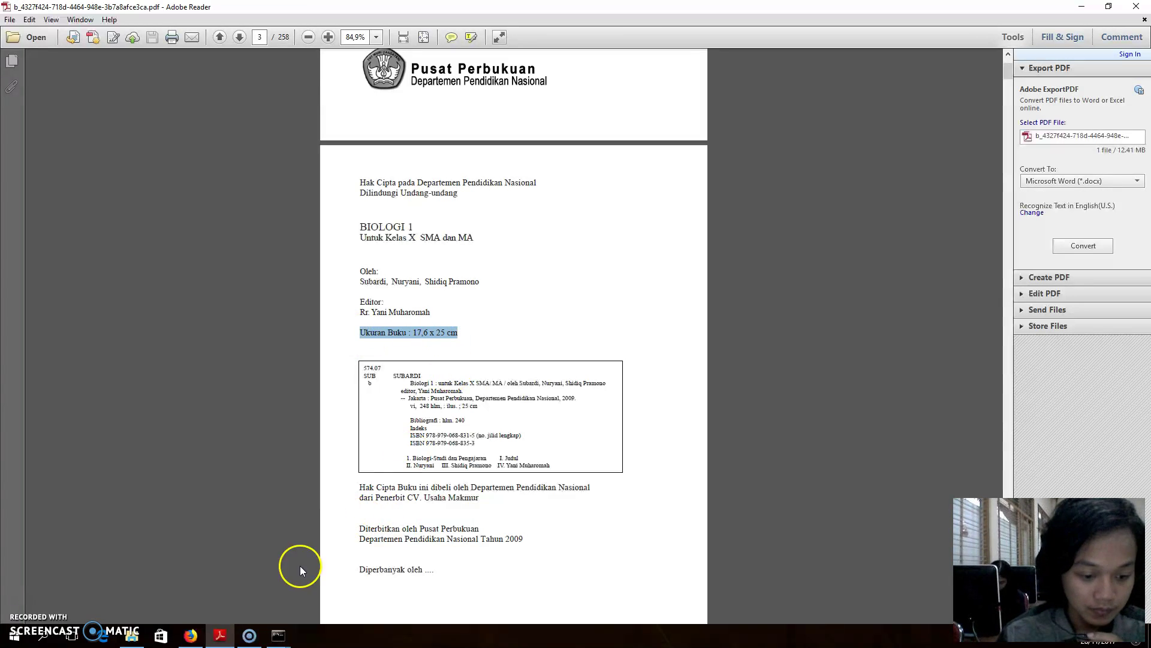
click(221, 635)
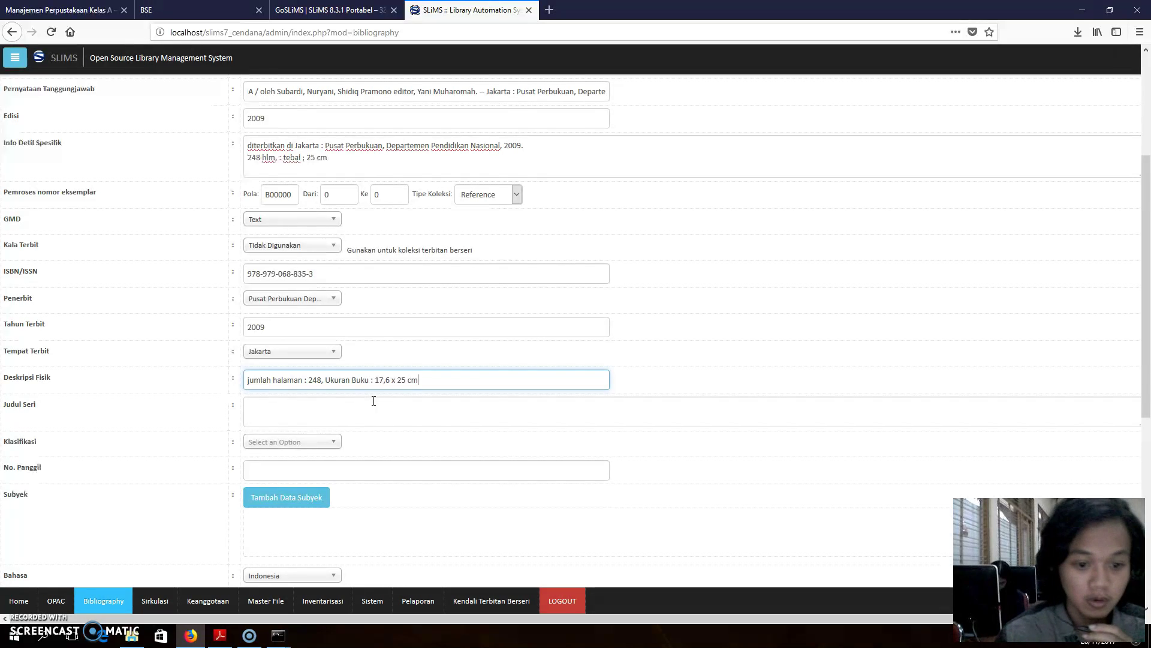
Step: Replace "tebal" with "ilus" in the Info Detil Spesifik field
click(301, 158)
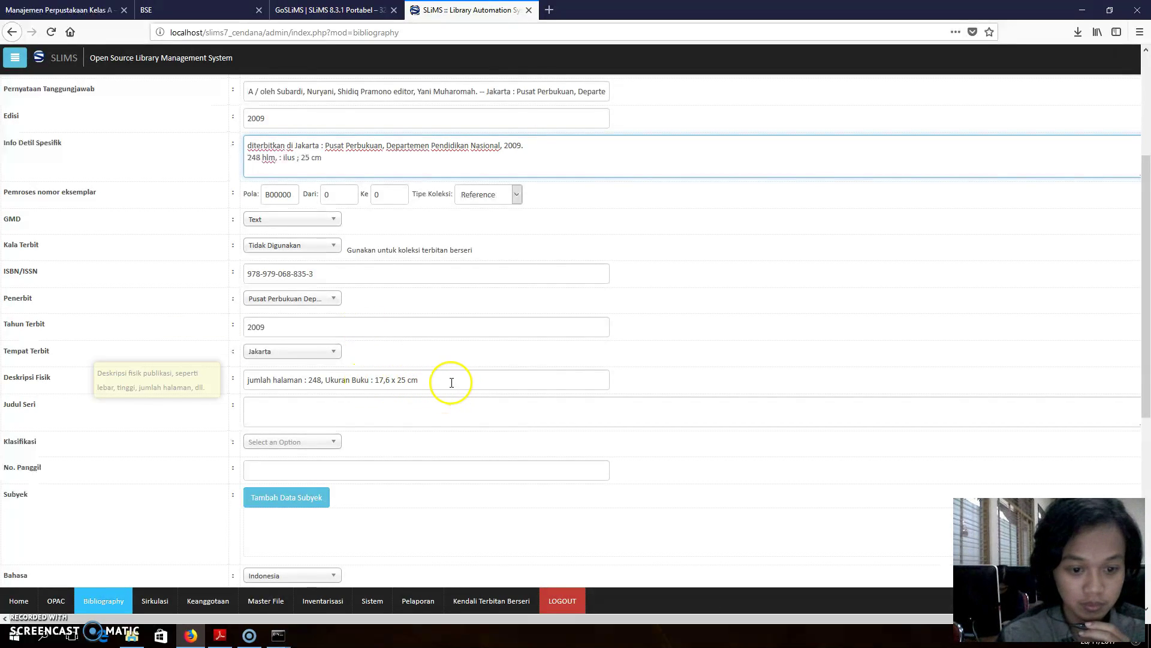
Step: Copy the title "BIOLOGI 1 Untuk Kelas X SMA dan MA" from the PDF's copyright page into the record's Judul Seri field
click(275, 408)
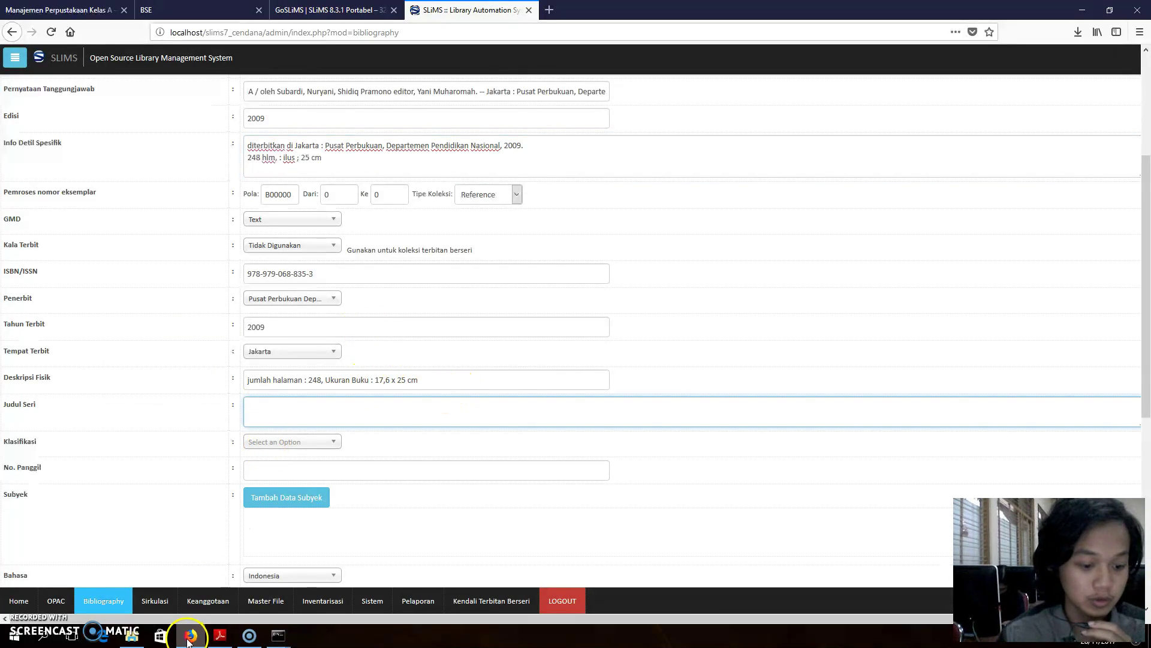
click(220, 636)
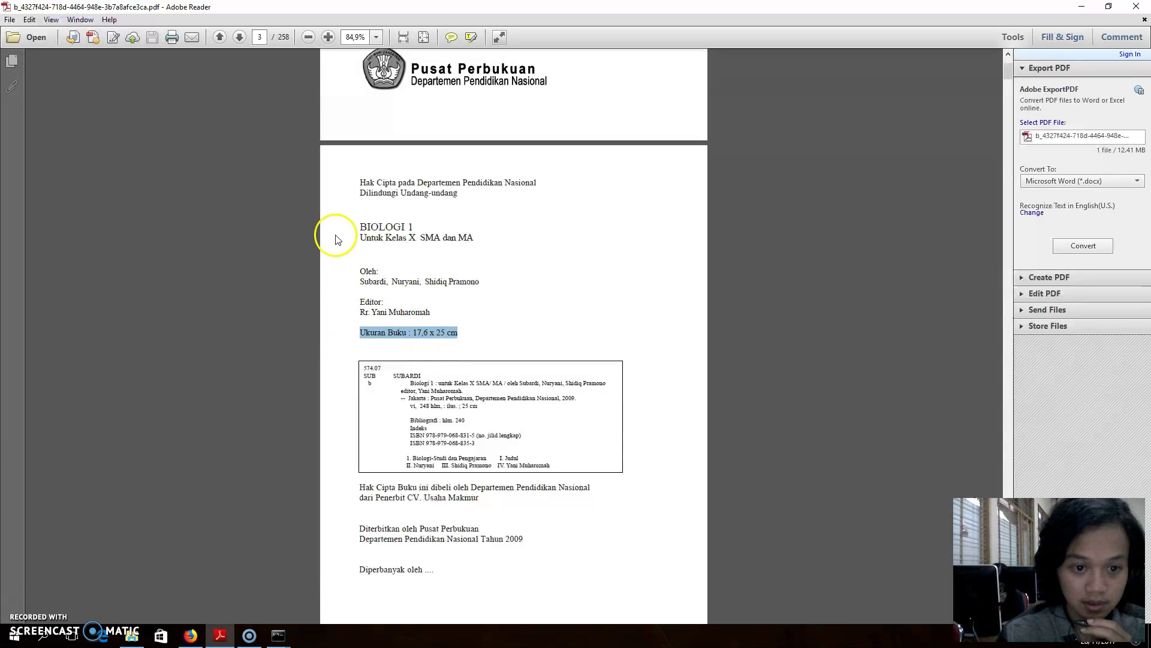
drag(364, 223, 457, 246)
right_click(471, 240)
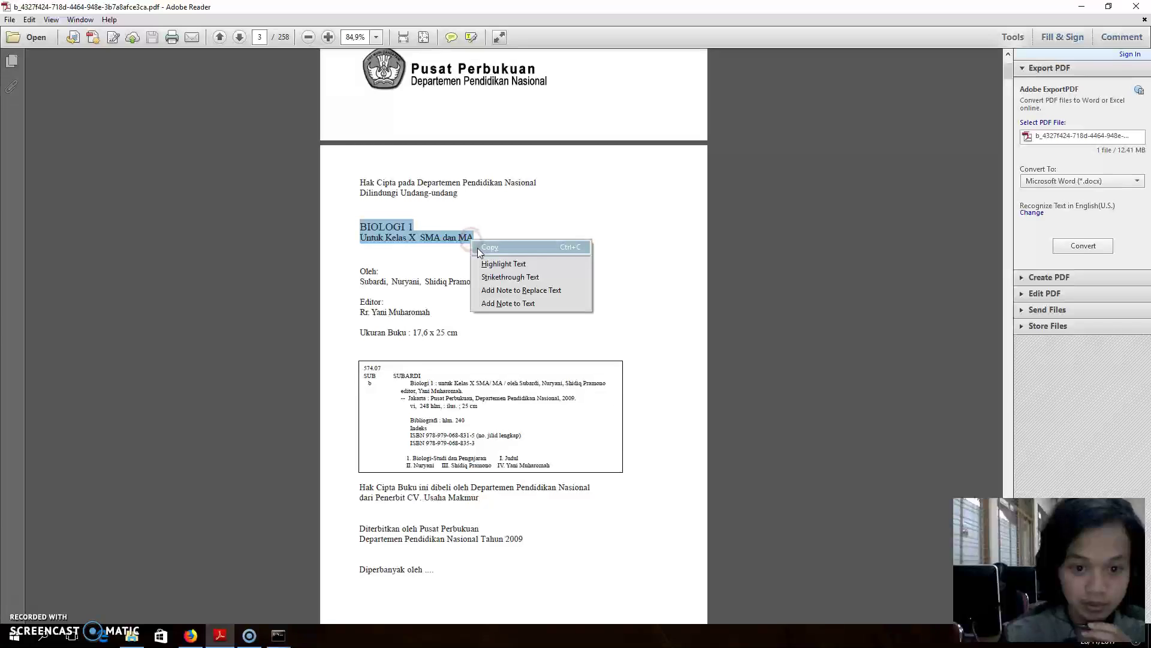
click(477, 247)
click(203, 641)
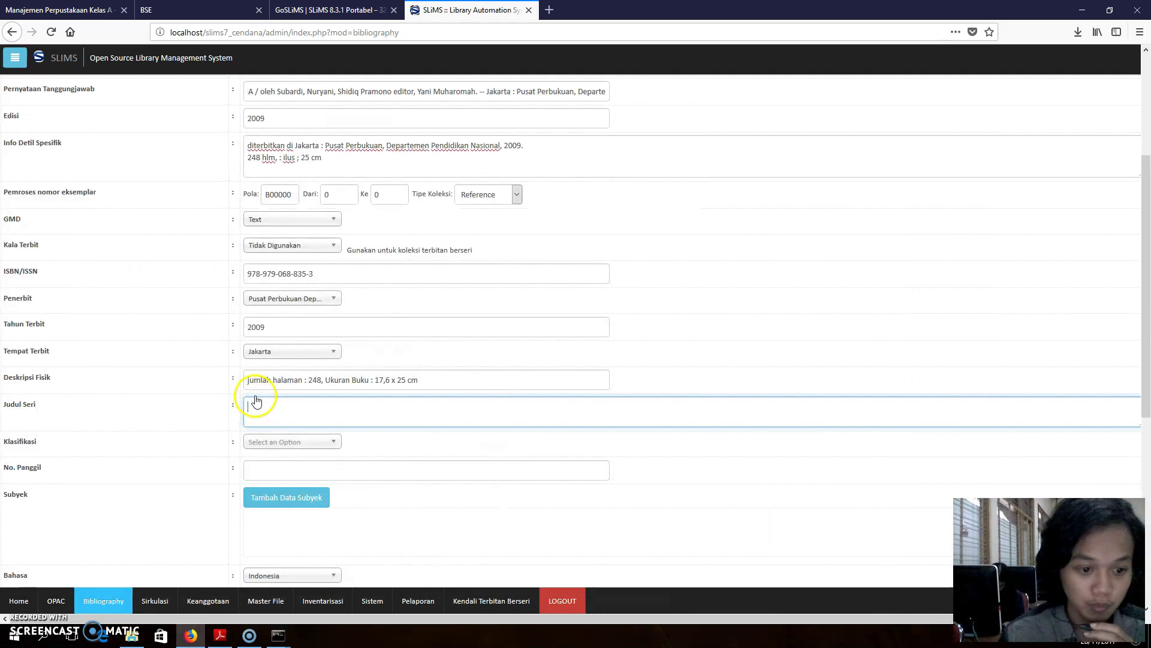
right_click(262, 414)
click(291, 465)
Step: Set the record's Klasifikasi to the "biologi" option
click(292, 441)
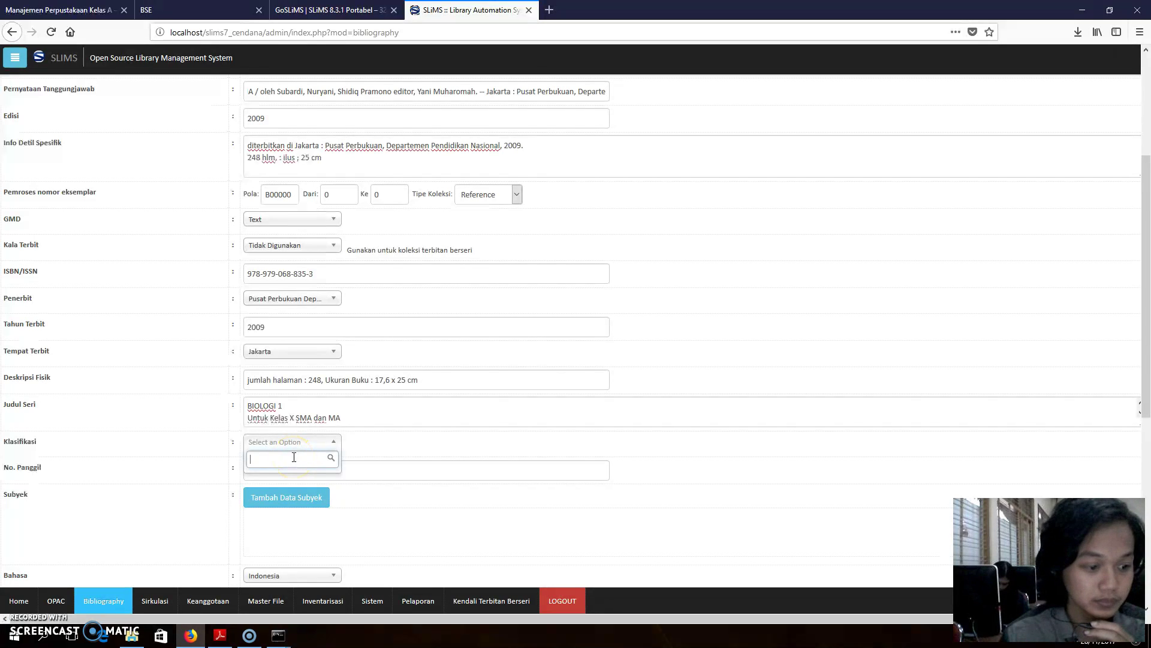
click(279, 455)
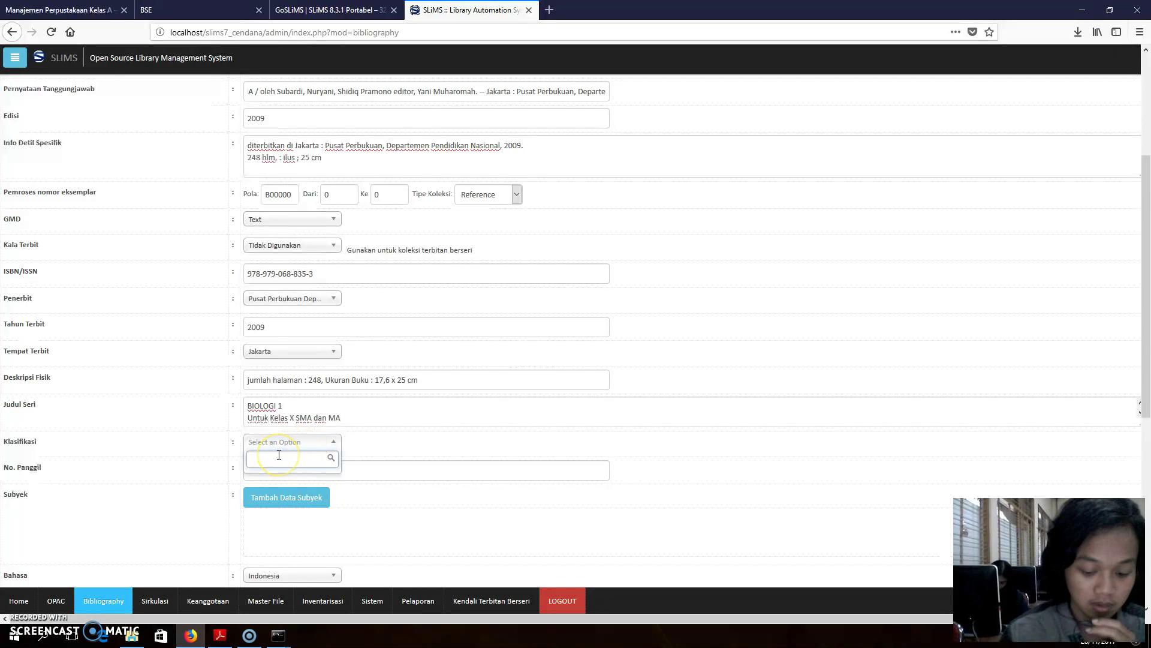
text(b)
key(BackSpace)
text(iologi)
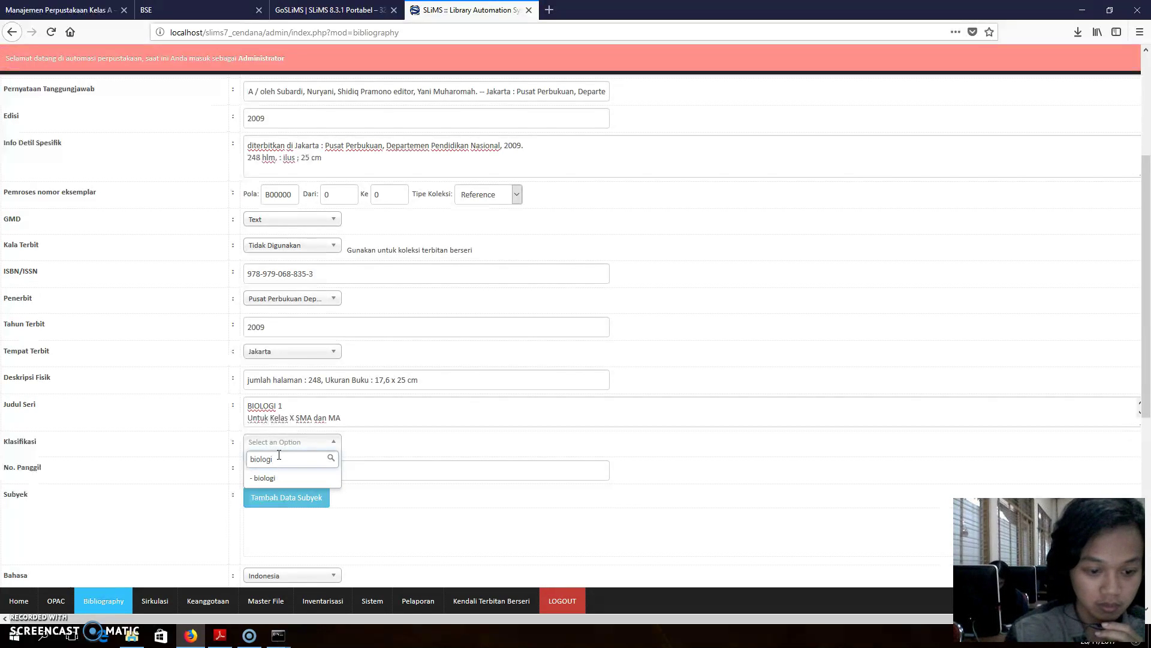
click(268, 477)
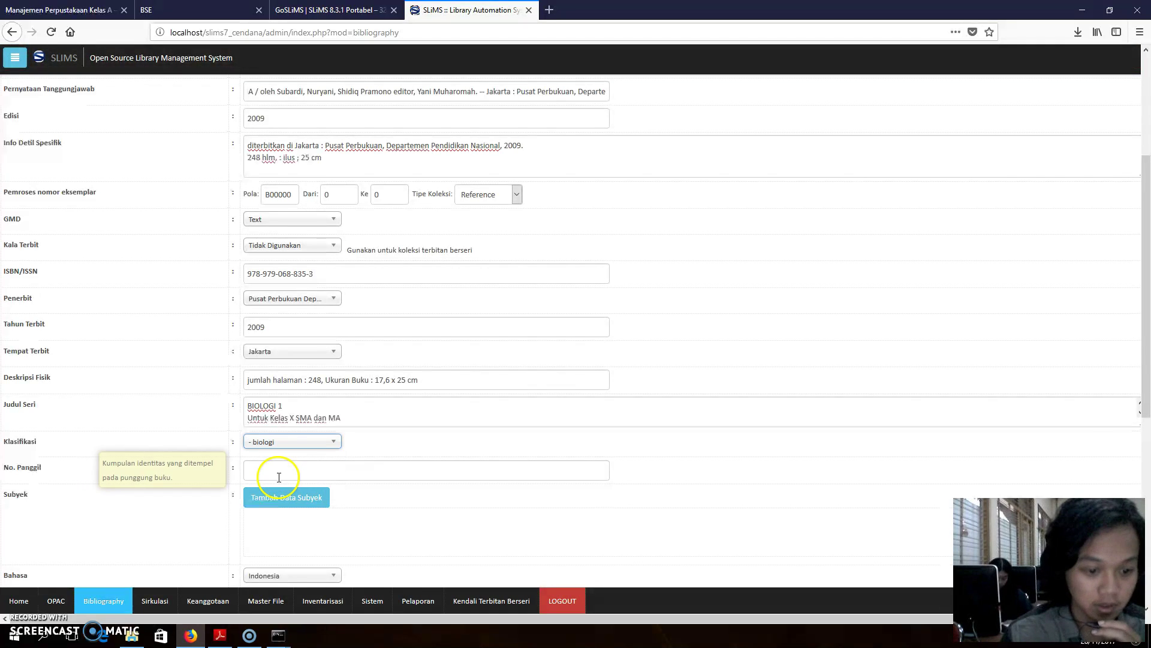
Step: Add "biologi" to the record's Subyek list as a Topik of level Primary
scroll(275, 479, down, 3)
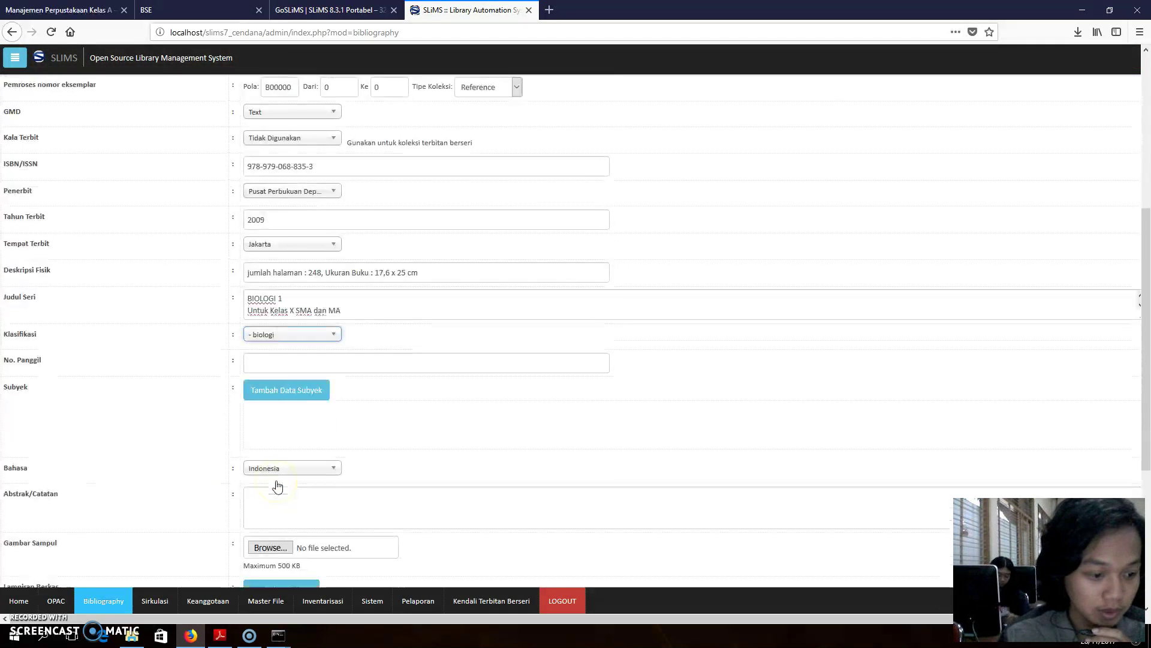
scroll(93, 402, down, 3)
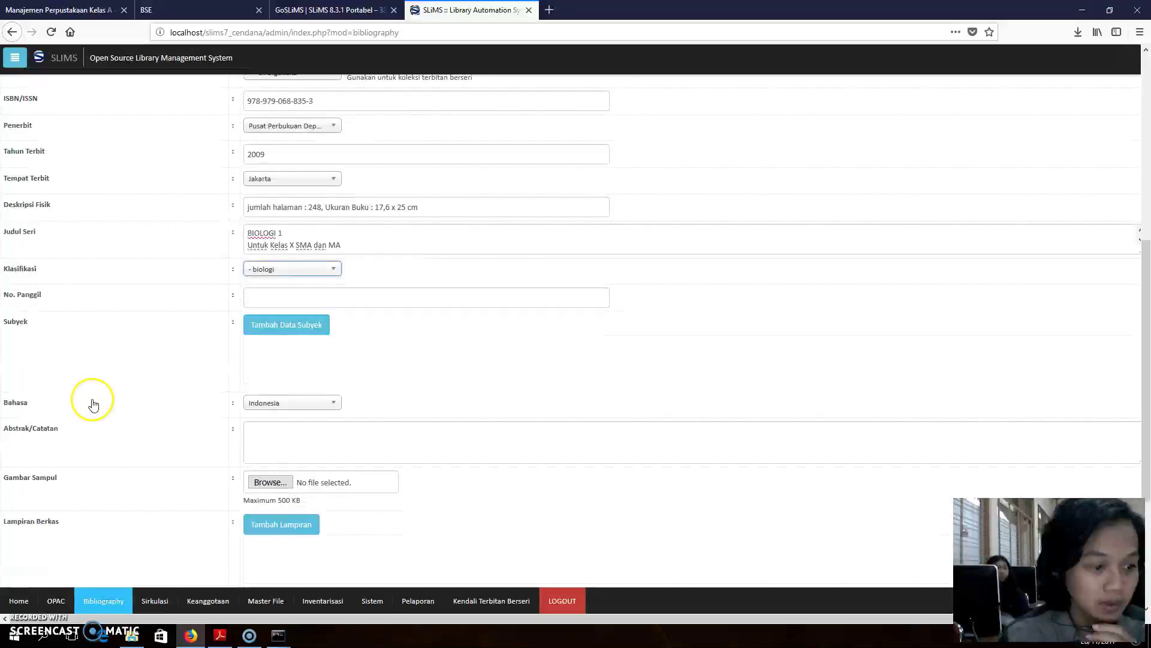
click(304, 227)
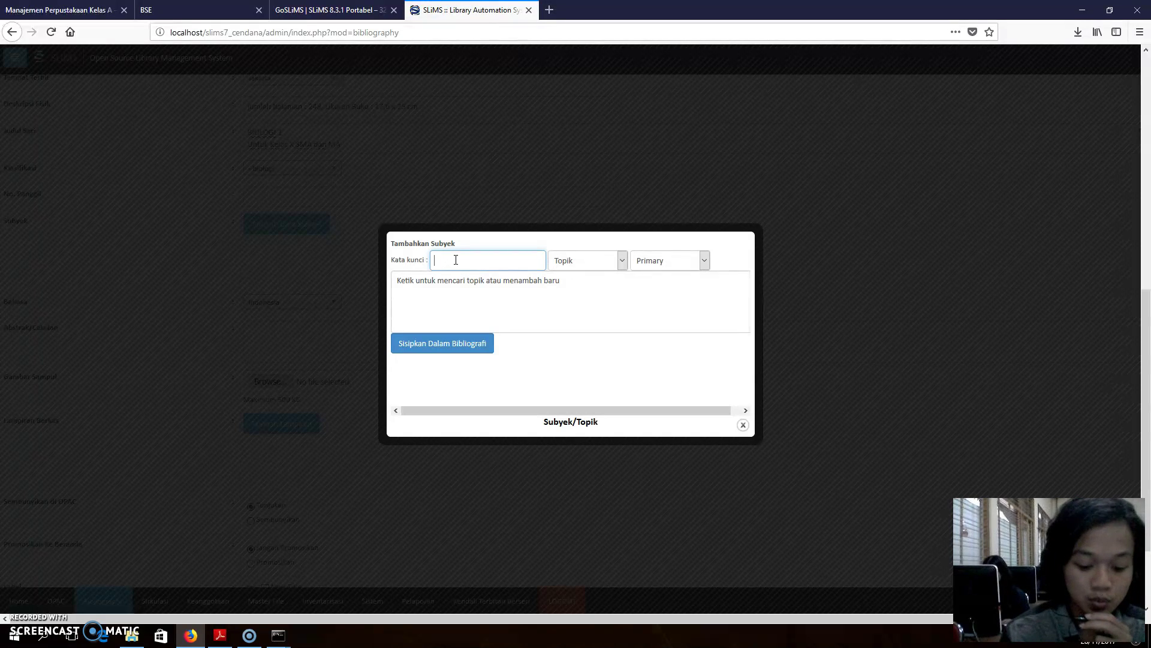
text(bio)
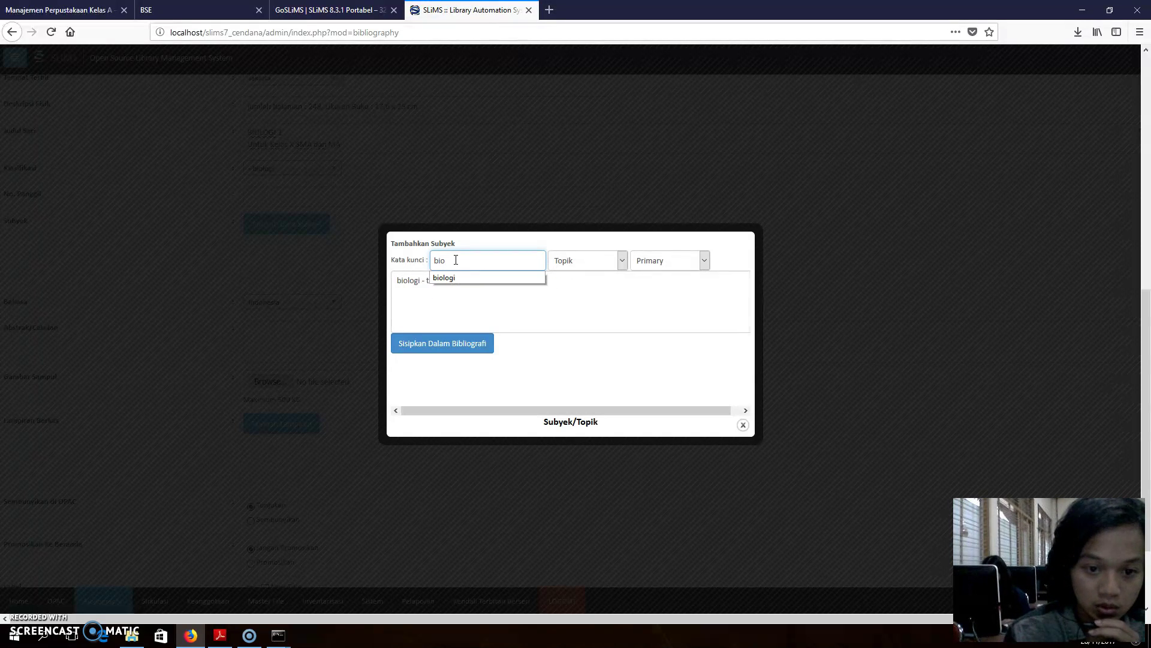
click(473, 277)
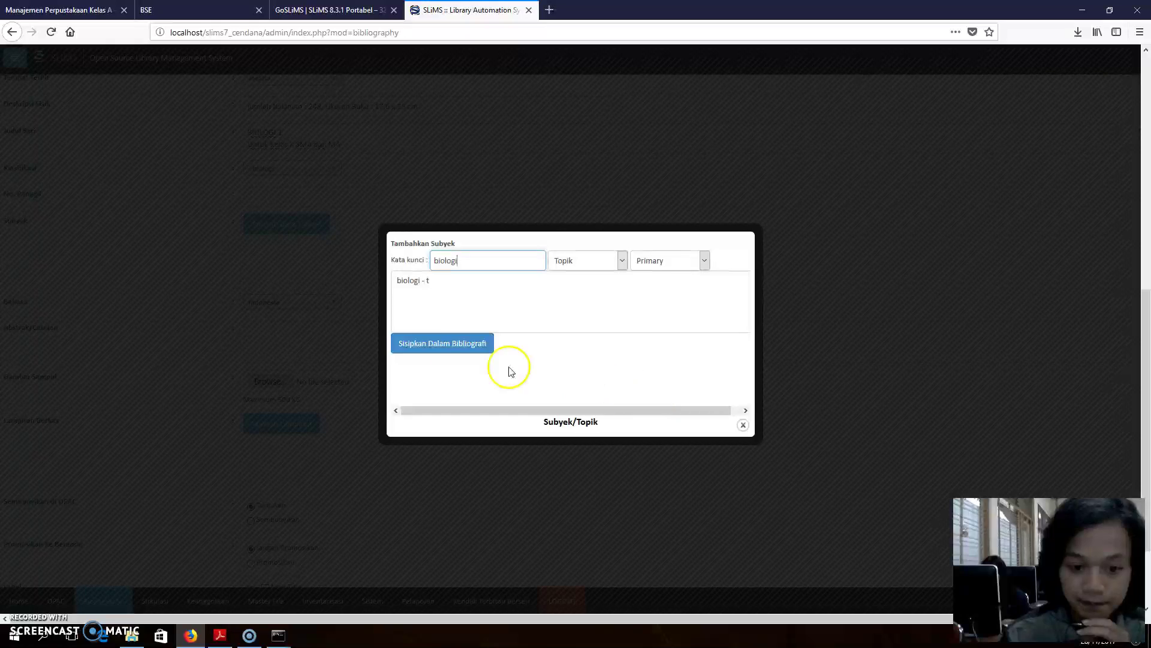
click(456, 347)
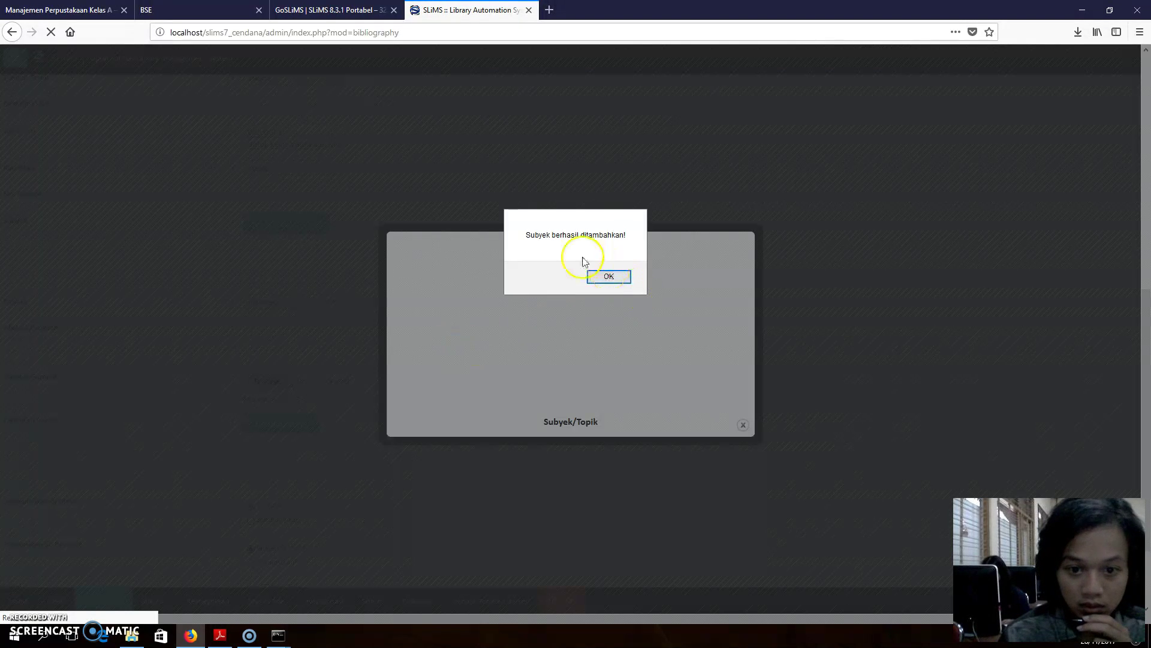
click(607, 275)
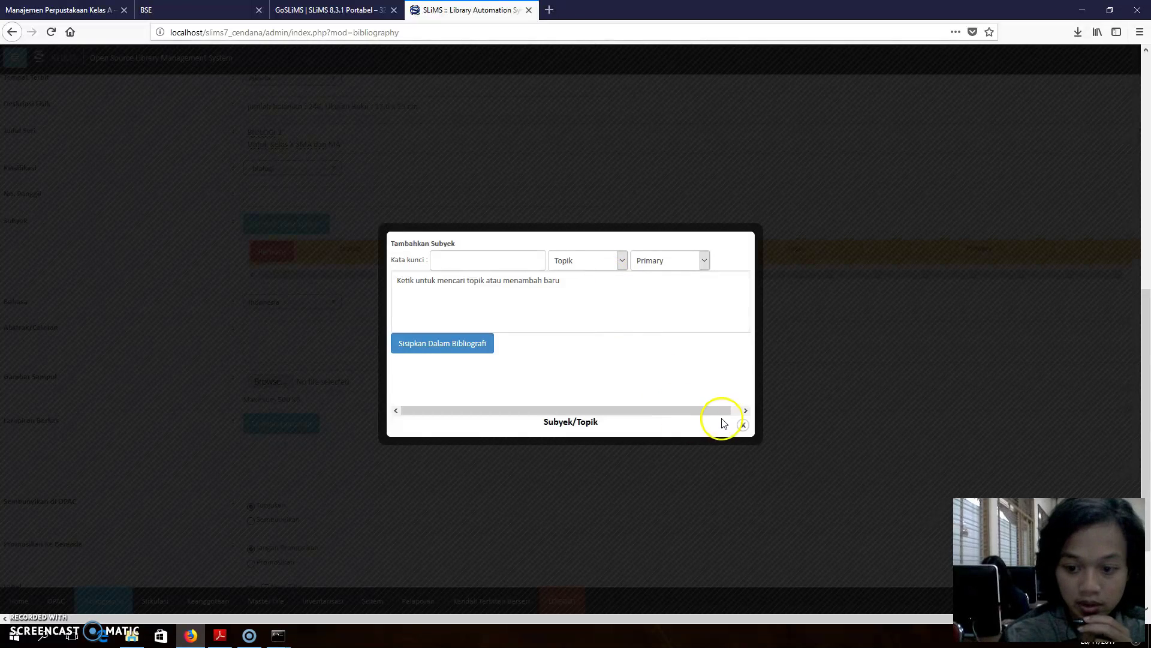
click(743, 425)
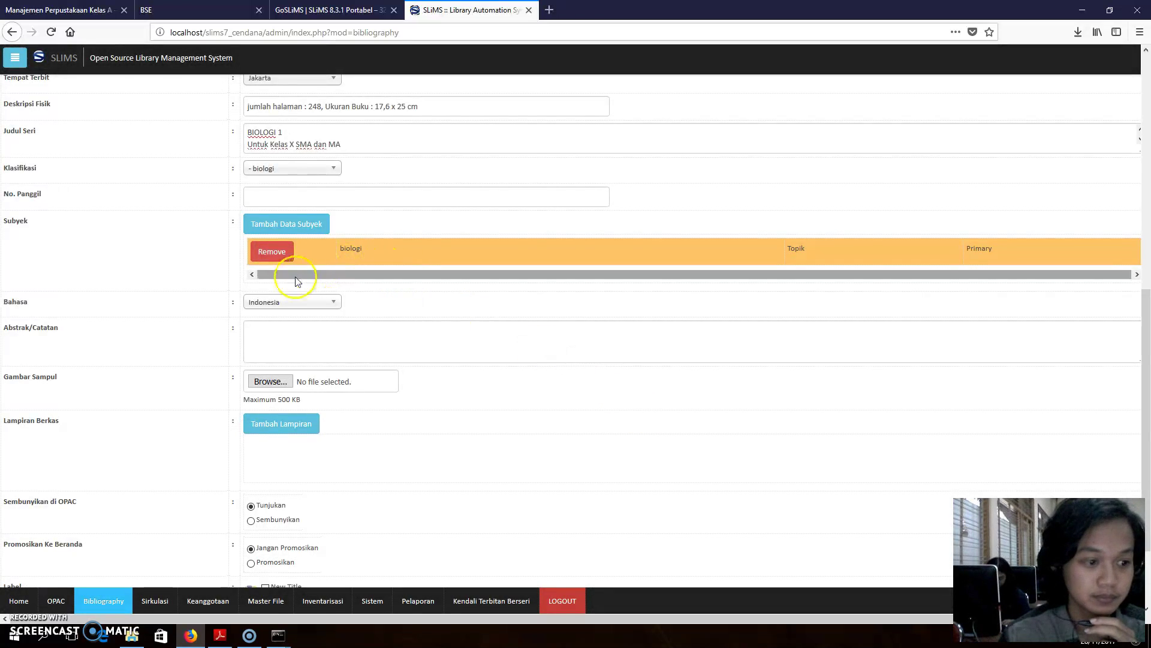
Step: Copy "Hak Cipta pada Departemen Pendidikan Nasional Dilindungi Undang-undang" from the PDF's copyright page into the record's Abstrak/Catatan field
click(280, 329)
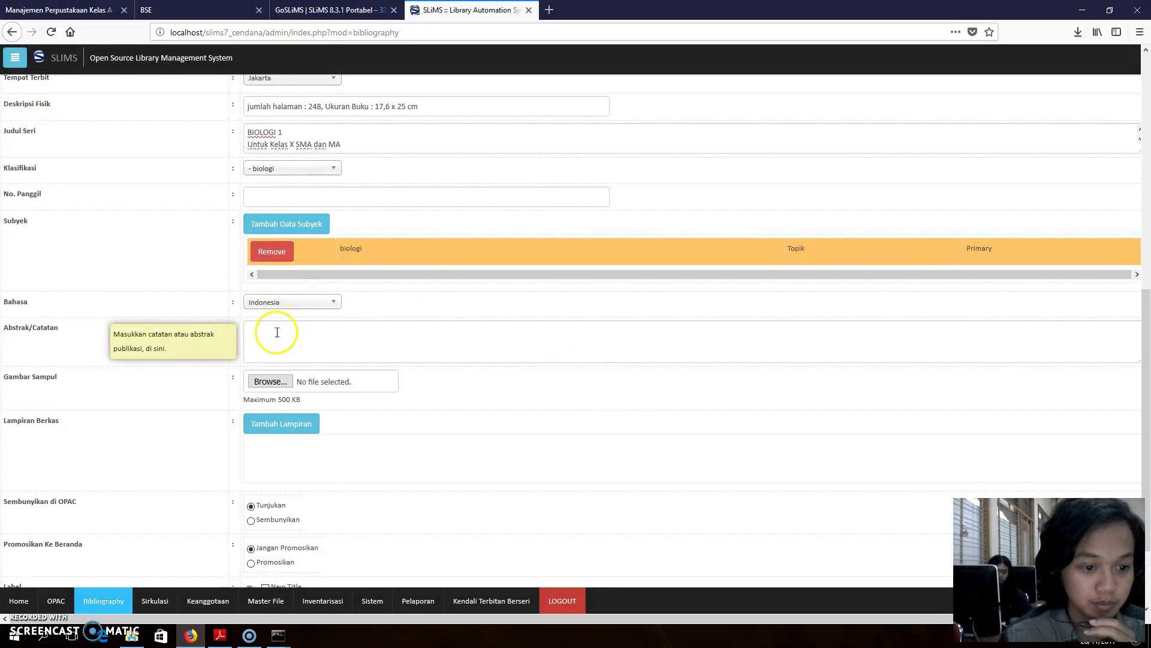
click(219, 635)
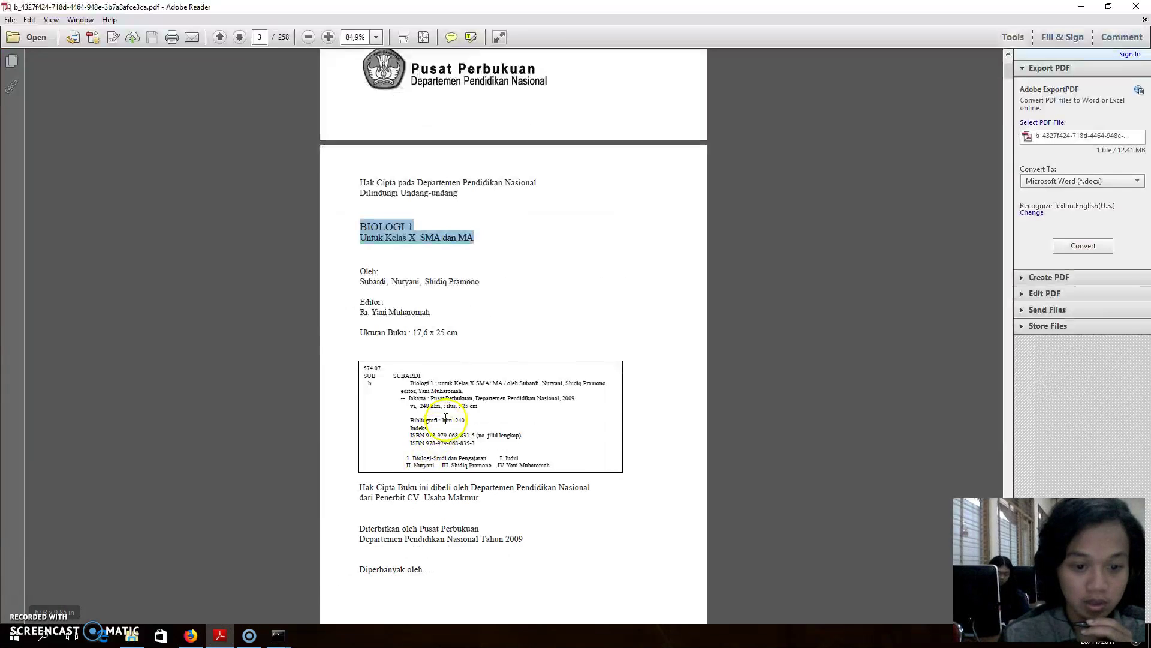
scroll(446, 418, up, 3)
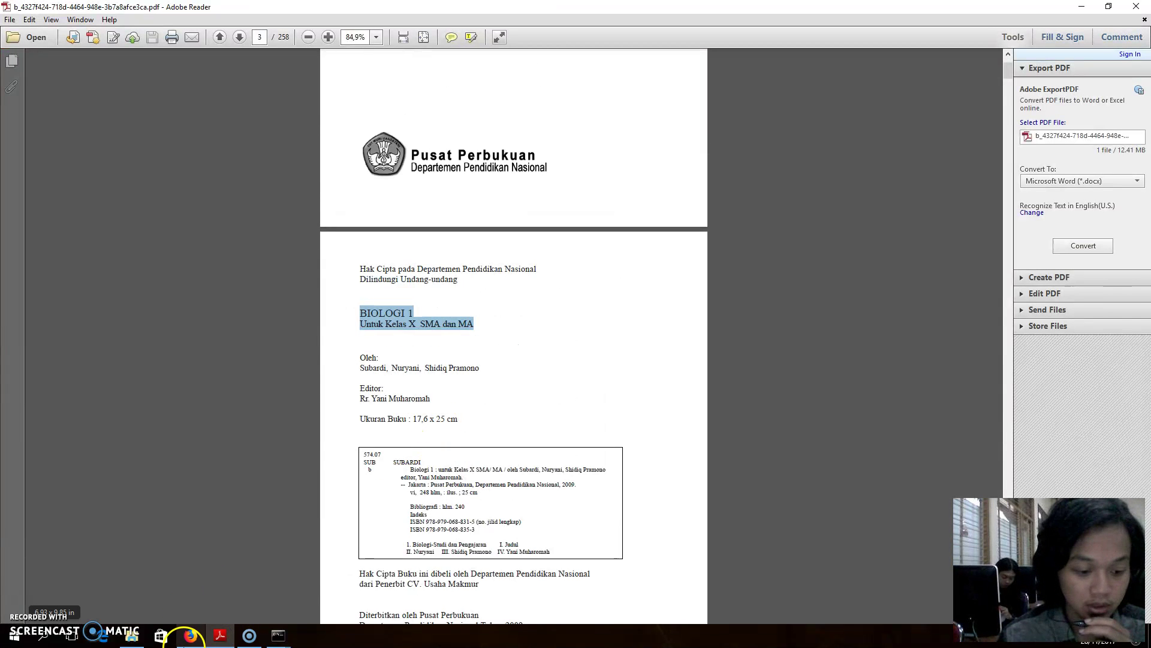
click(220, 635)
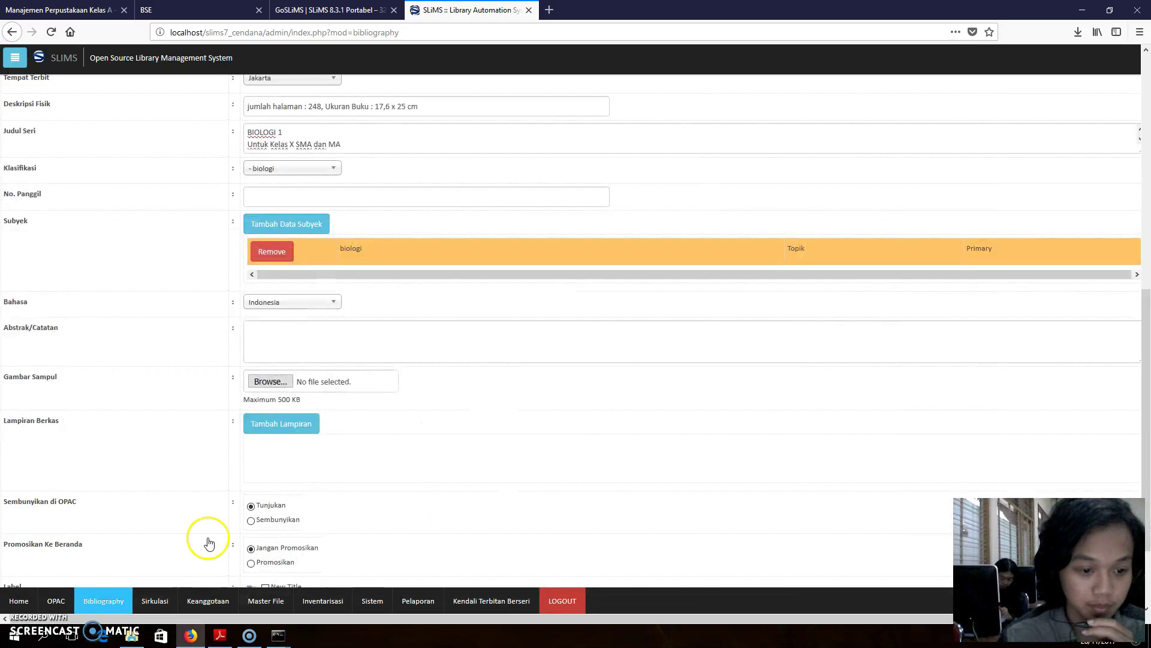
click(219, 635)
drag(344, 249, 447, 282)
key(cmd+c)
right_click(451, 283)
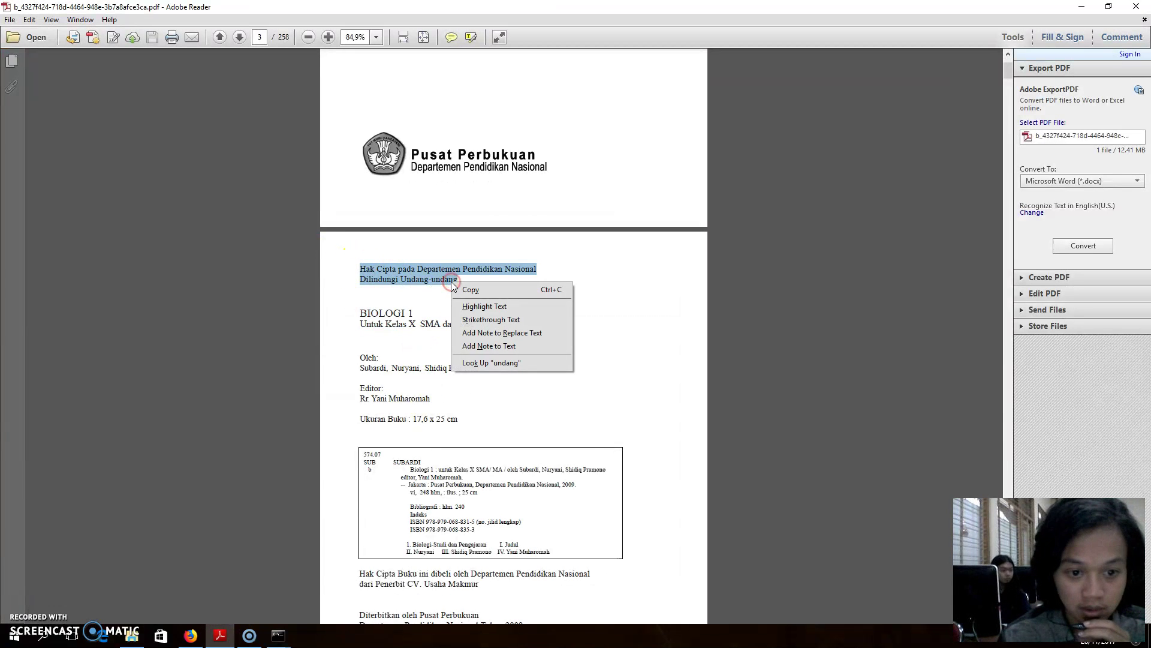
click(501, 290)
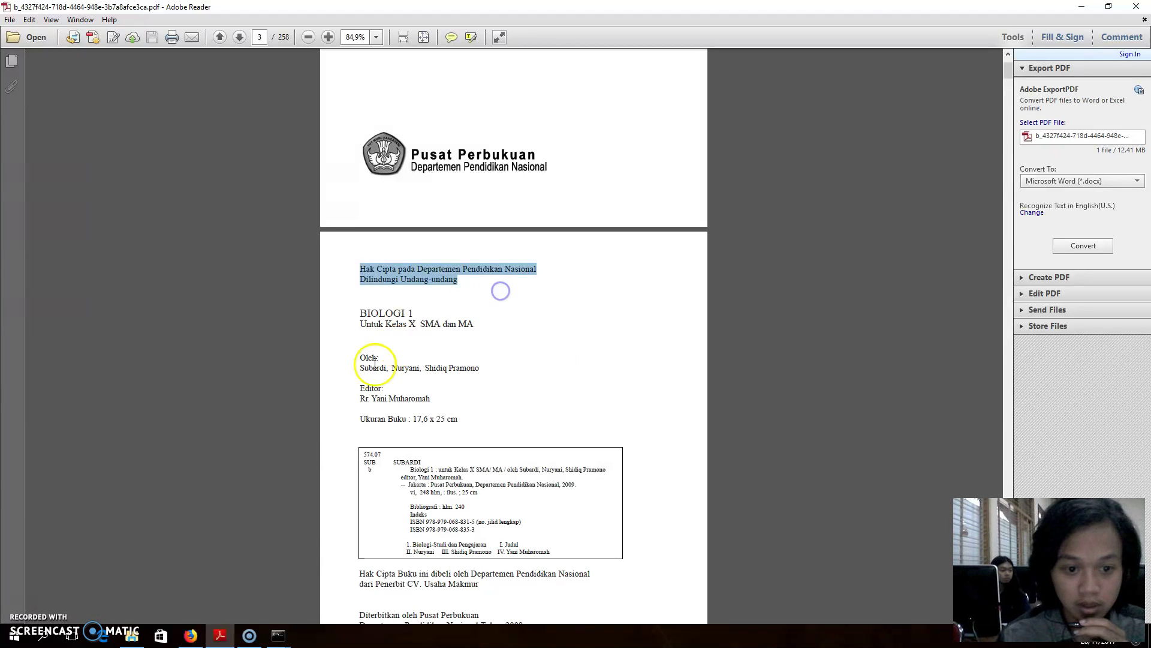
click(220, 635)
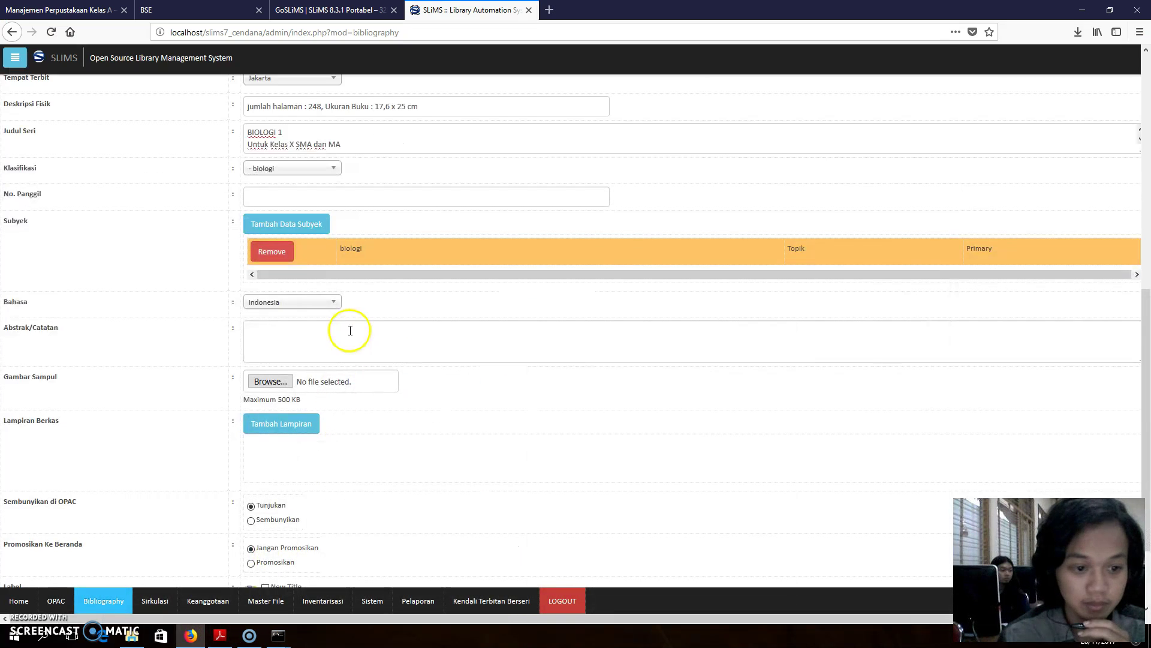
right_click(350, 331)
click(385, 381)
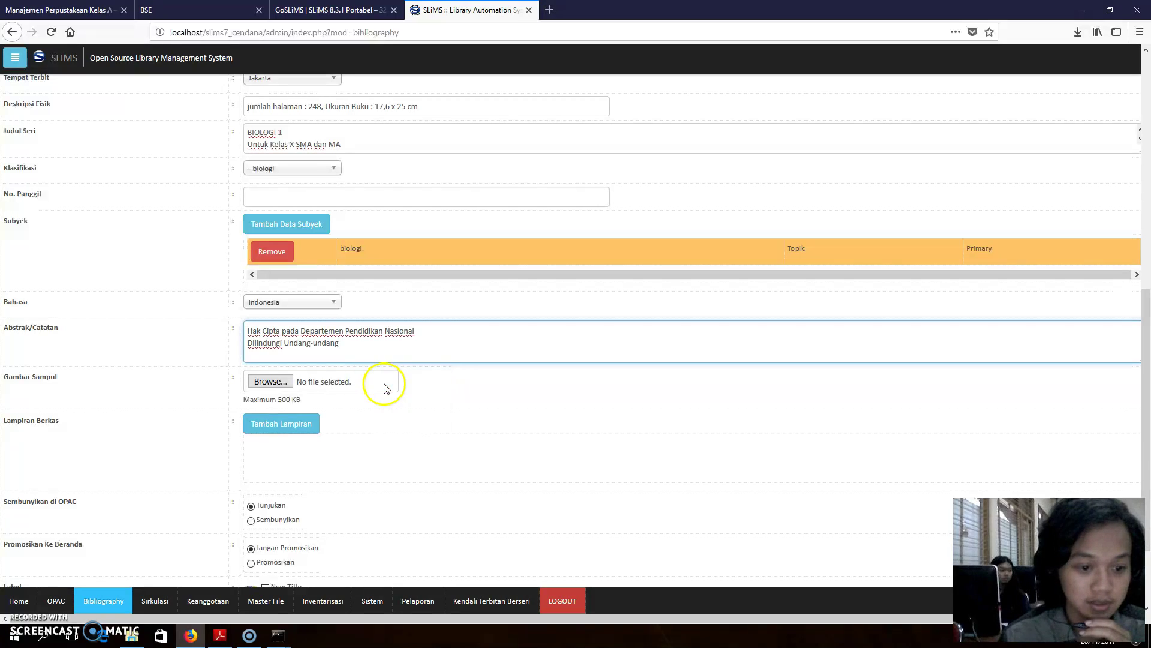
Step: Check the PDF's cover page and select the Untitled image from the Pictures folder as the record's Gambar Sampul
click(271, 384)
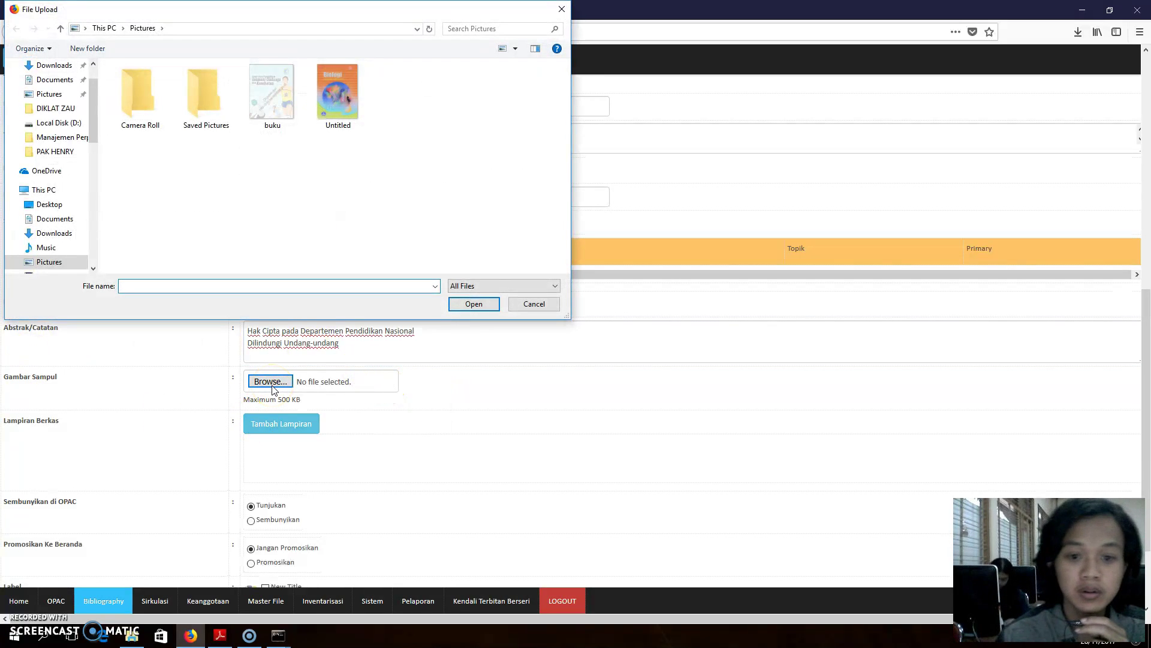
click(219, 635)
scroll(419, 360, up, 15)
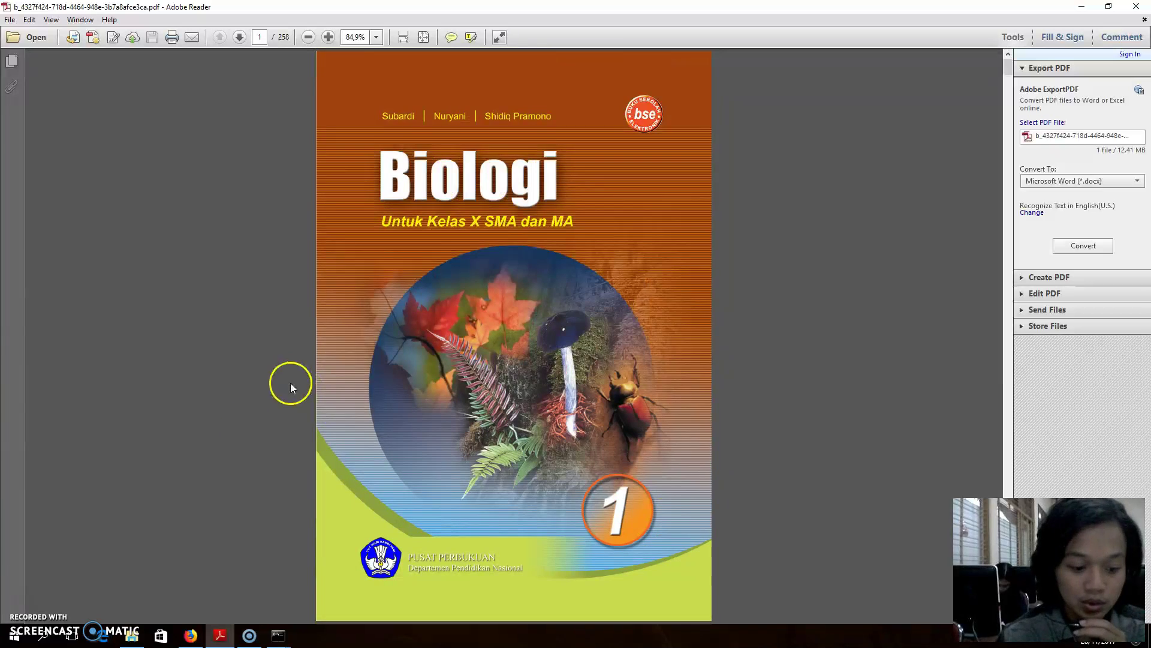
click(222, 635)
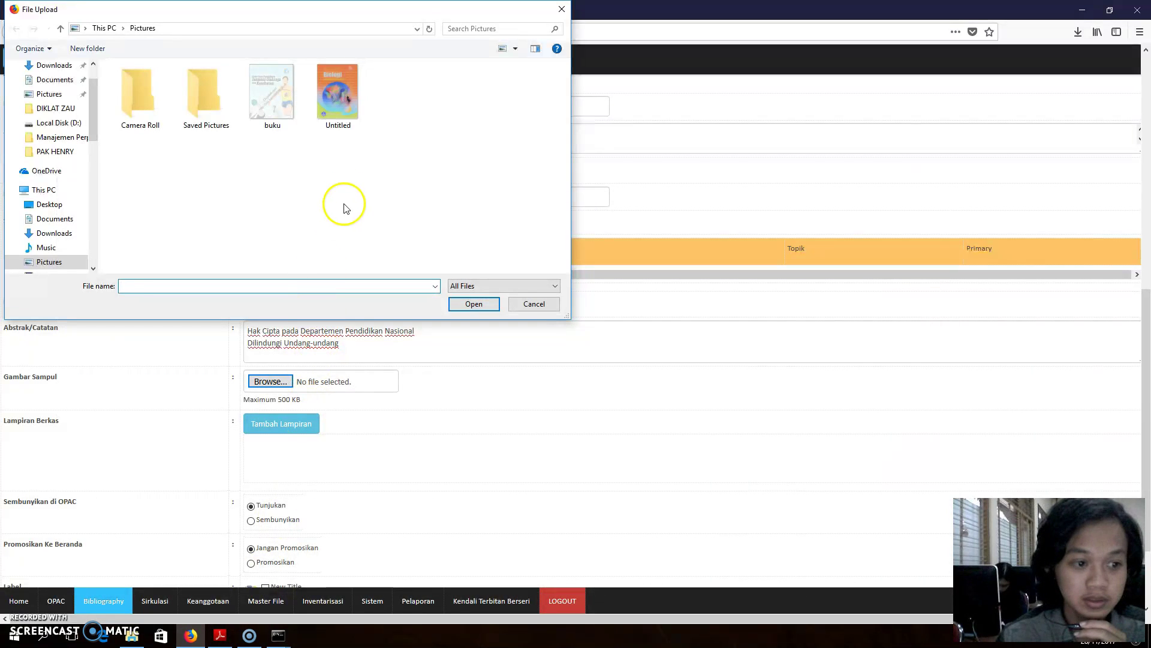
click(337, 93)
click(472, 302)
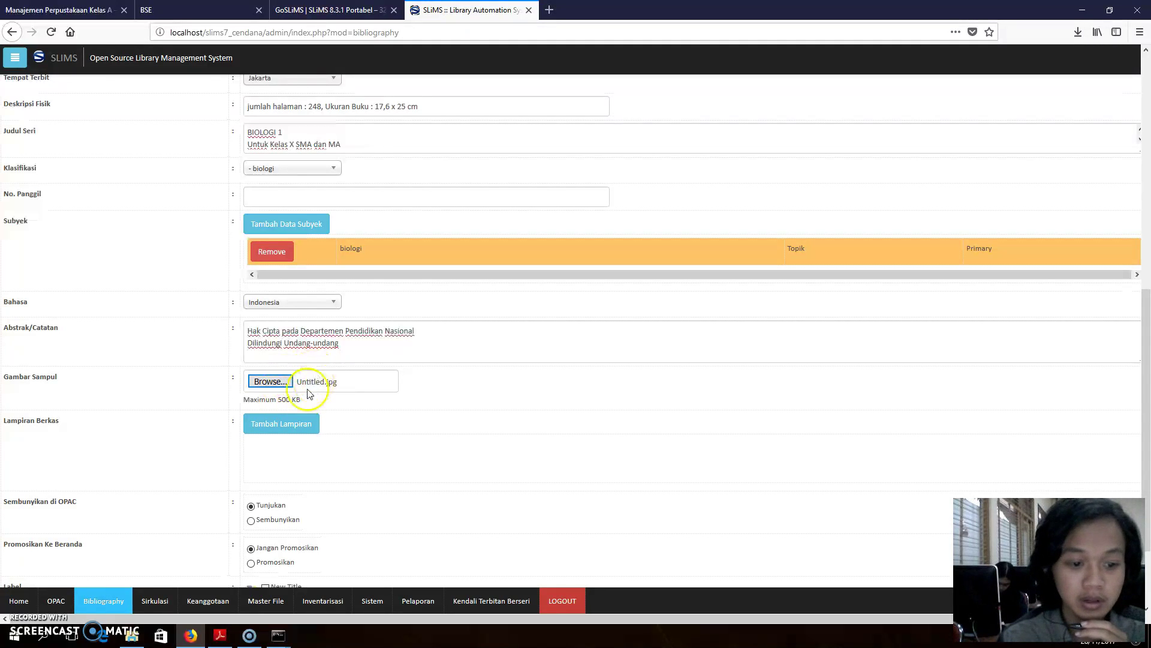
Step: Set Promosikan Ke Beranda to Promosikan, review the form and save the new bibliography record
scroll(311, 390, down, 3)
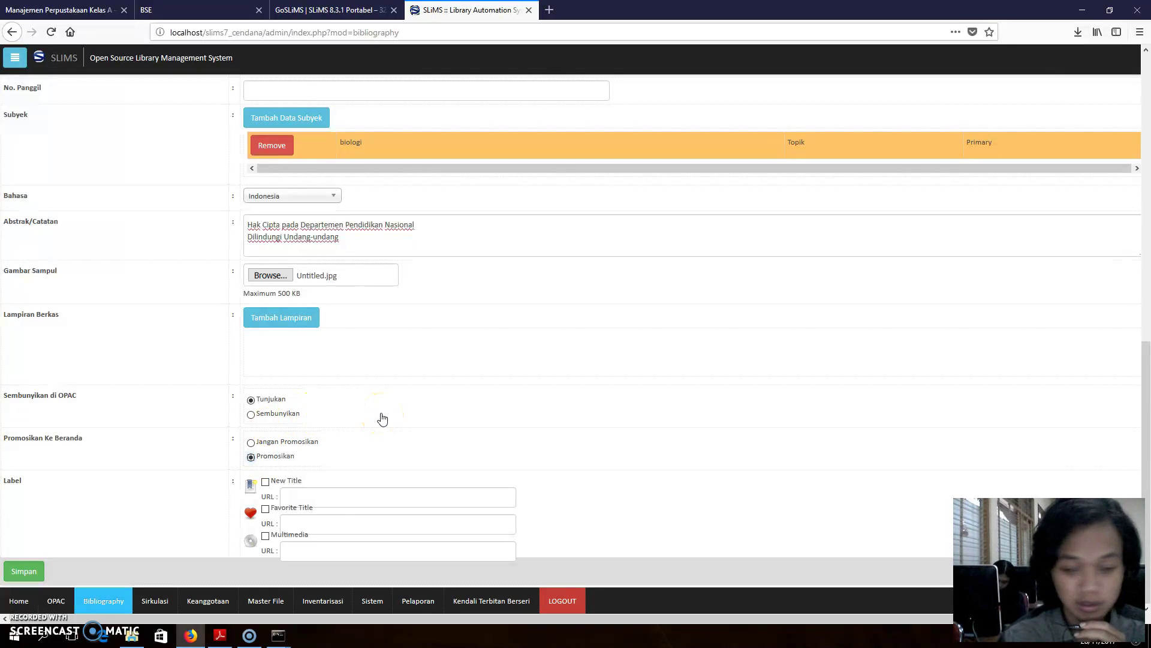
scroll(282, 416, up, 10)
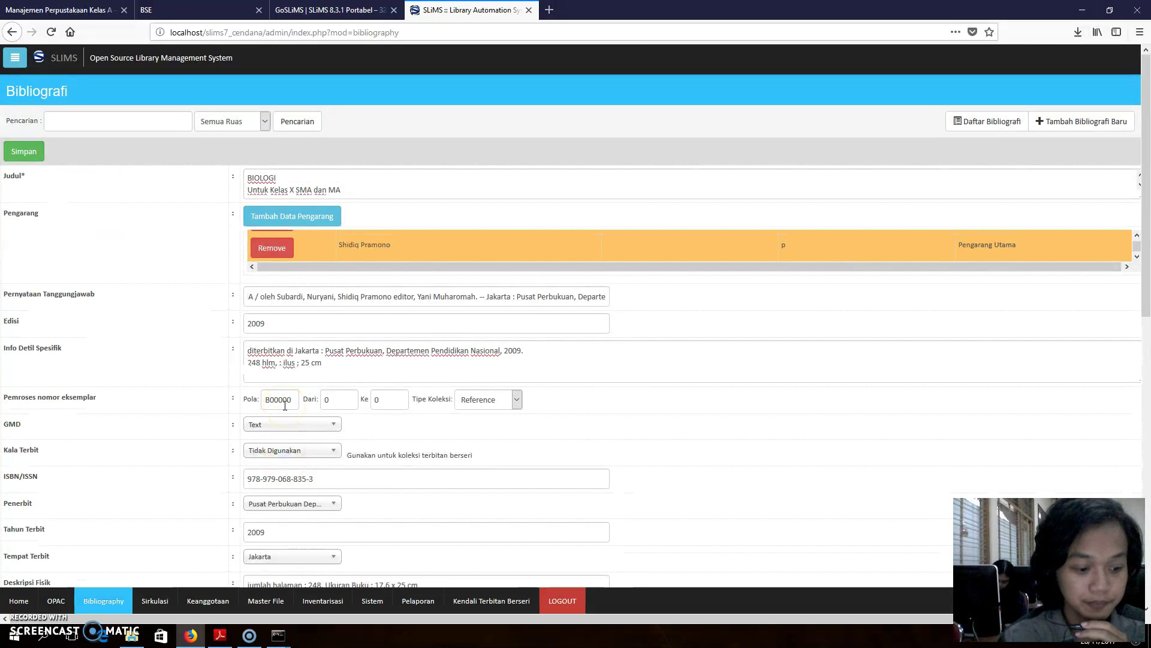
scroll(284, 406, down, 10)
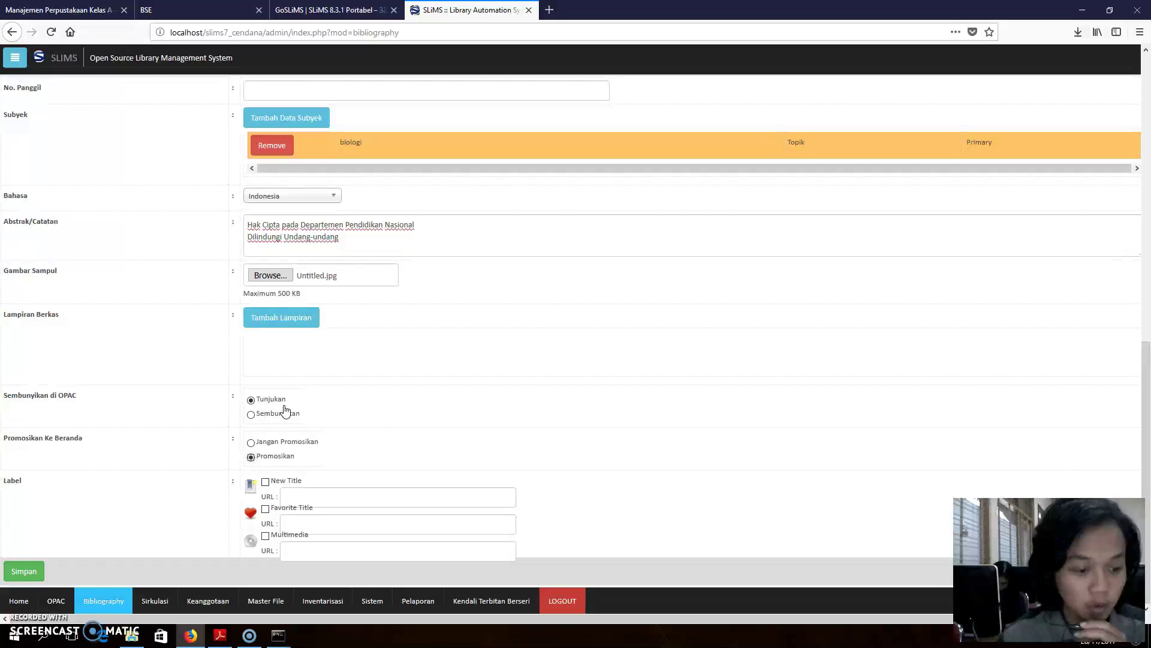
click(23, 571)
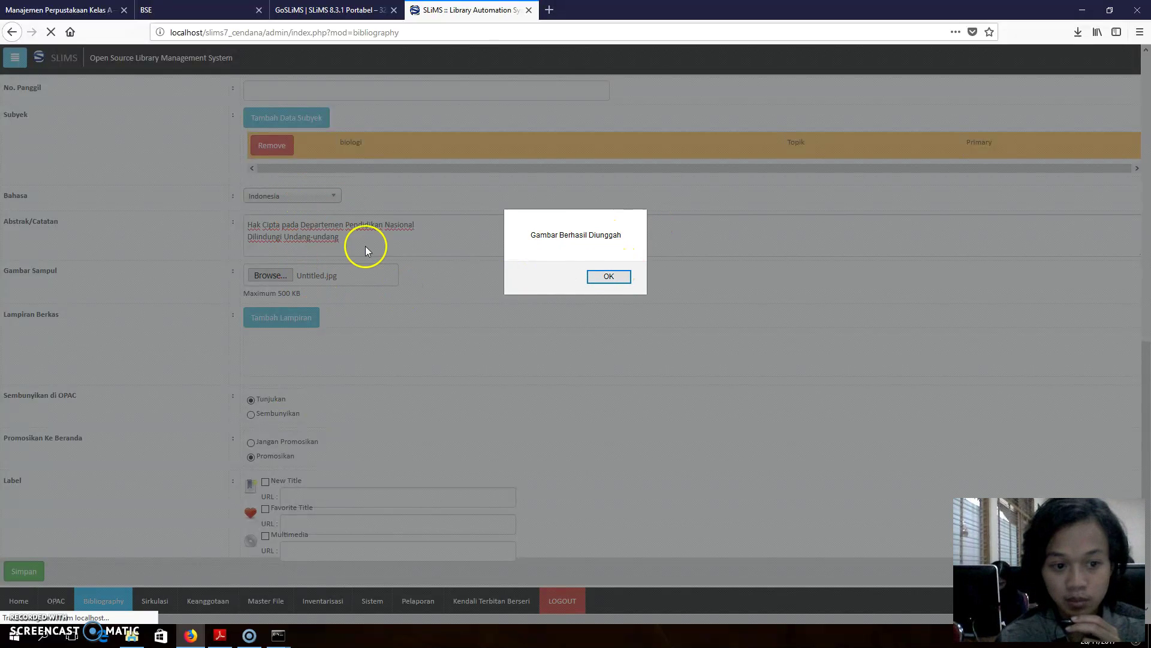
click(608, 279)
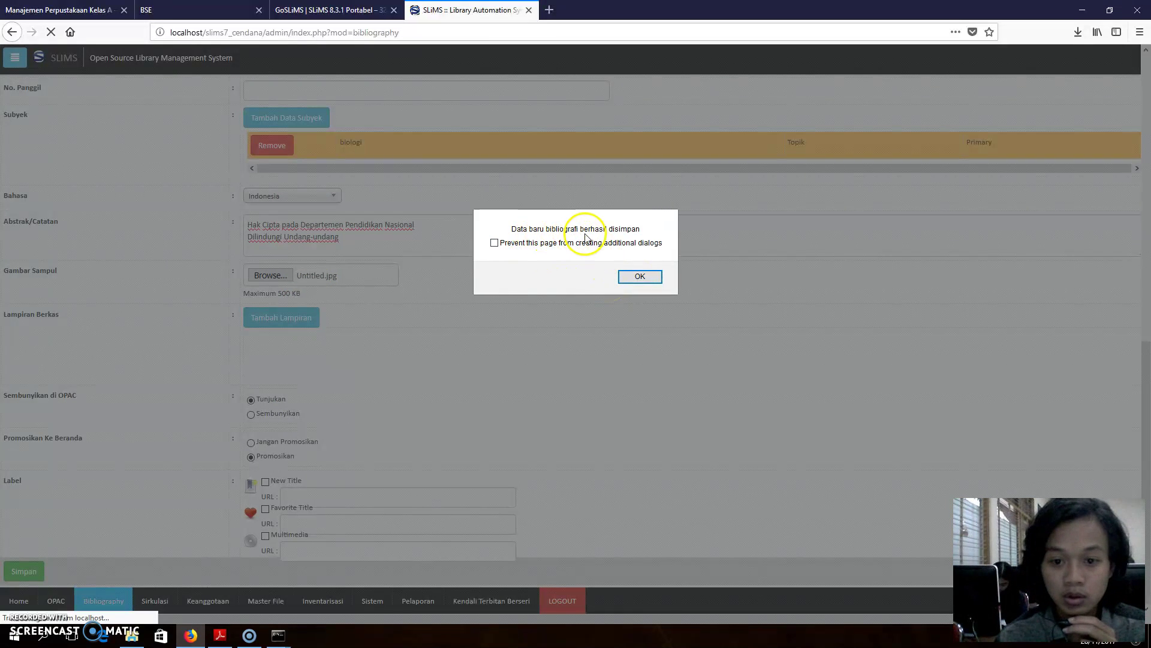
click(641, 277)
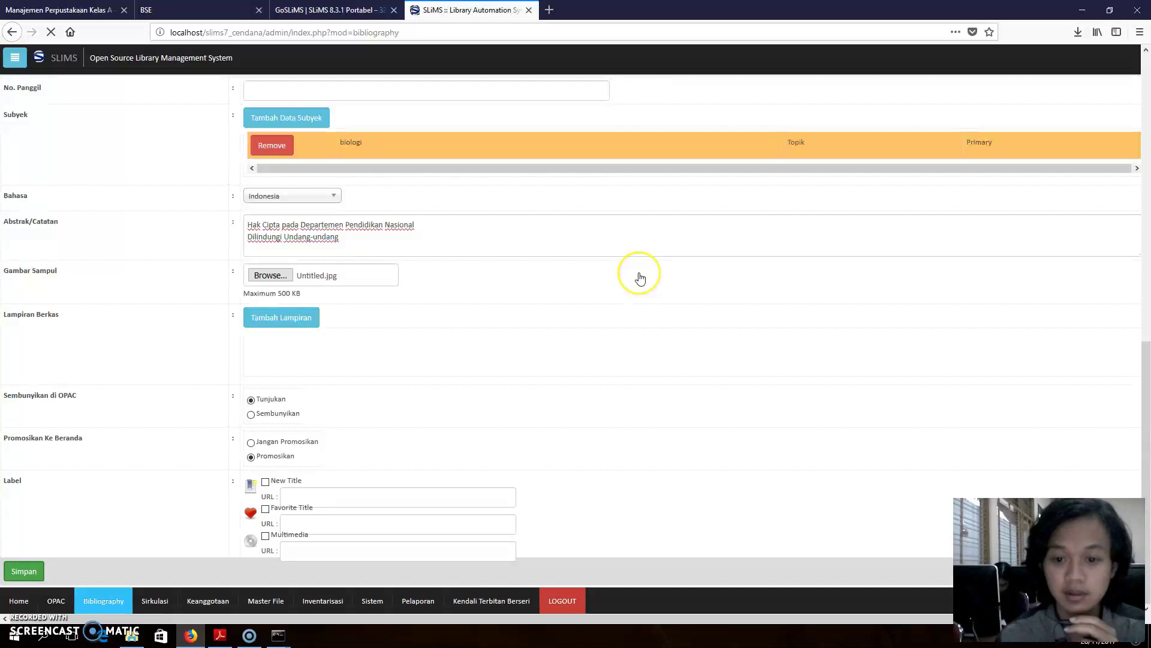